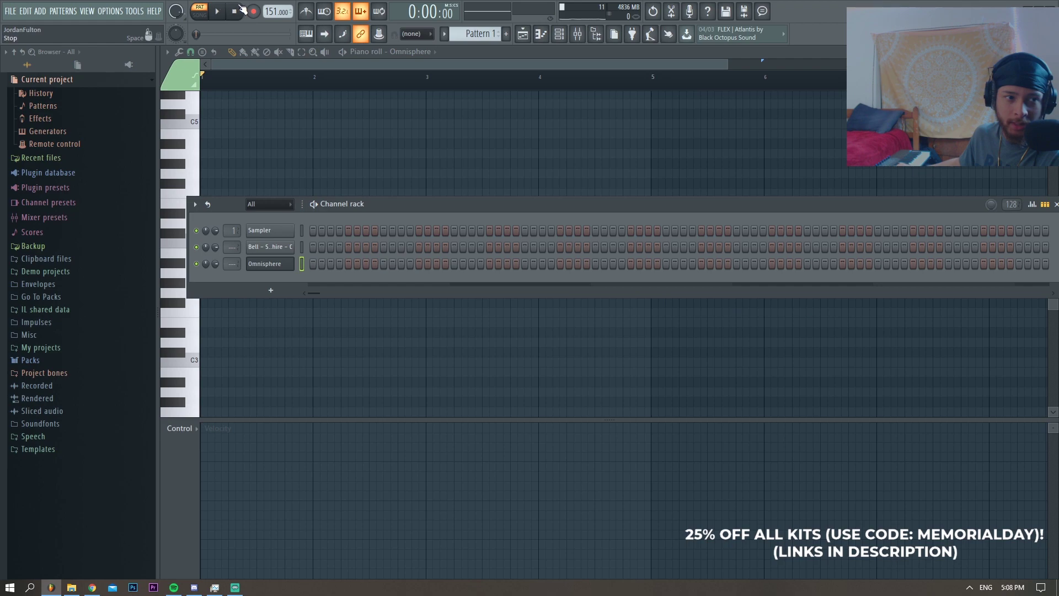
# Play the Omnisphere pattern and review its bass and chord notes in the piano roll.
pyautogui.click(223, 14)
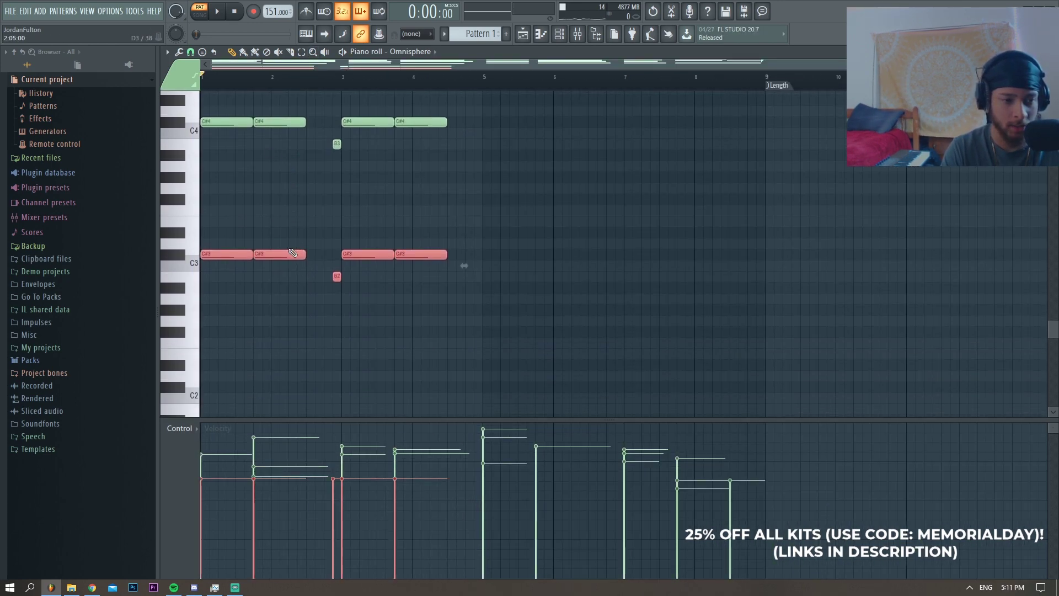
pyautogui.scroll(3, 292, 252)
pyautogui.scroll(-2, 443, 278)
pyautogui.press('space')
pyautogui.scroll(3, 449, 282)
pyautogui.keyDown('ctrl'); pyautogui.click(503, 281); pyautogui.keyUp('ctrl')
pyautogui.scroll(6, 513, 287)
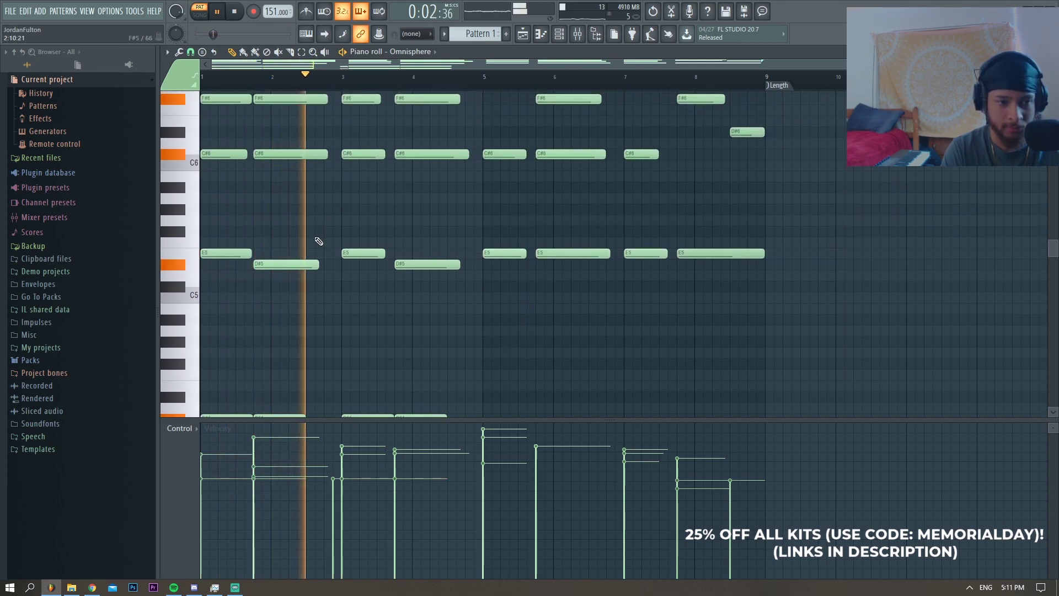
pyautogui.scroll(-3, 320, 243)
pyautogui.scroll(-3, 330, 264)
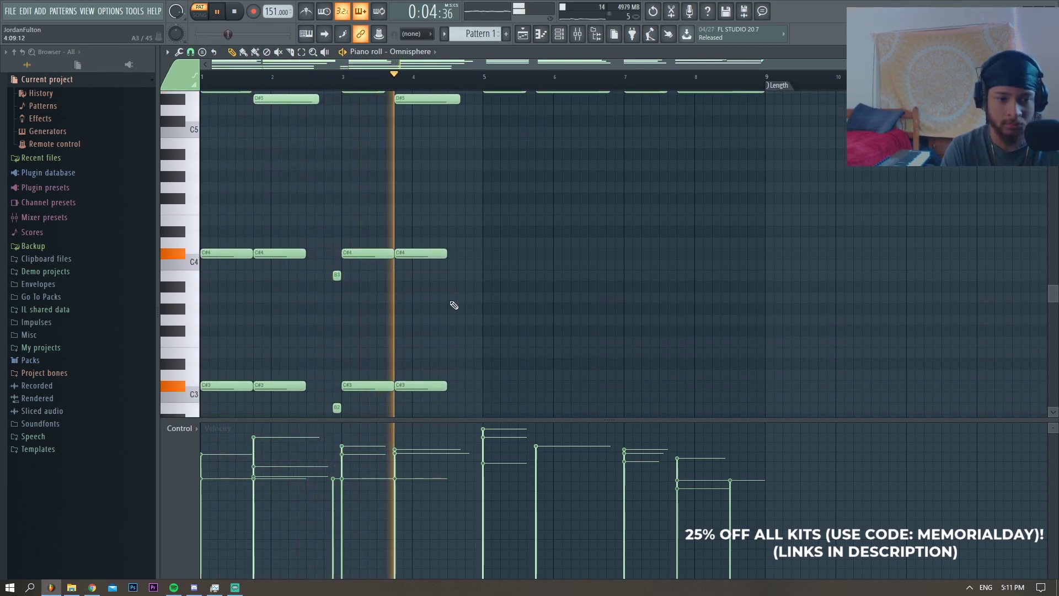
# Lower the velocities of the upper chord notes in bars 1 to 4 with level scaling.
pyautogui.scroll(3, 389, 274)
pyautogui.press('space')
pyautogui.scroll(3, 436, 291)
pyautogui.moveTo(443, 357); pyautogui.dragTo(236, 150)
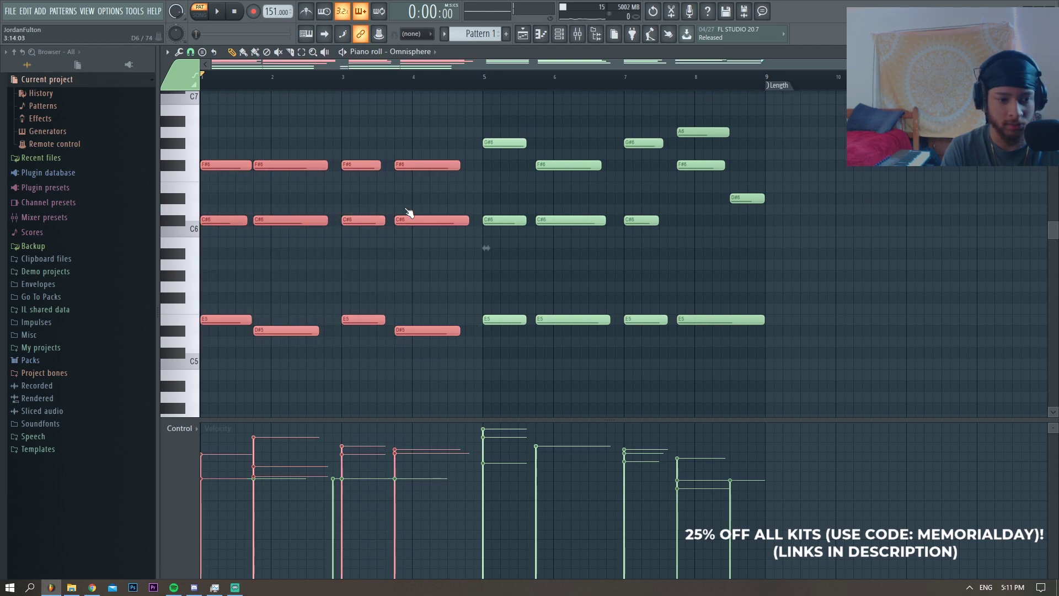
pyautogui.hotkey('alt', 'x')
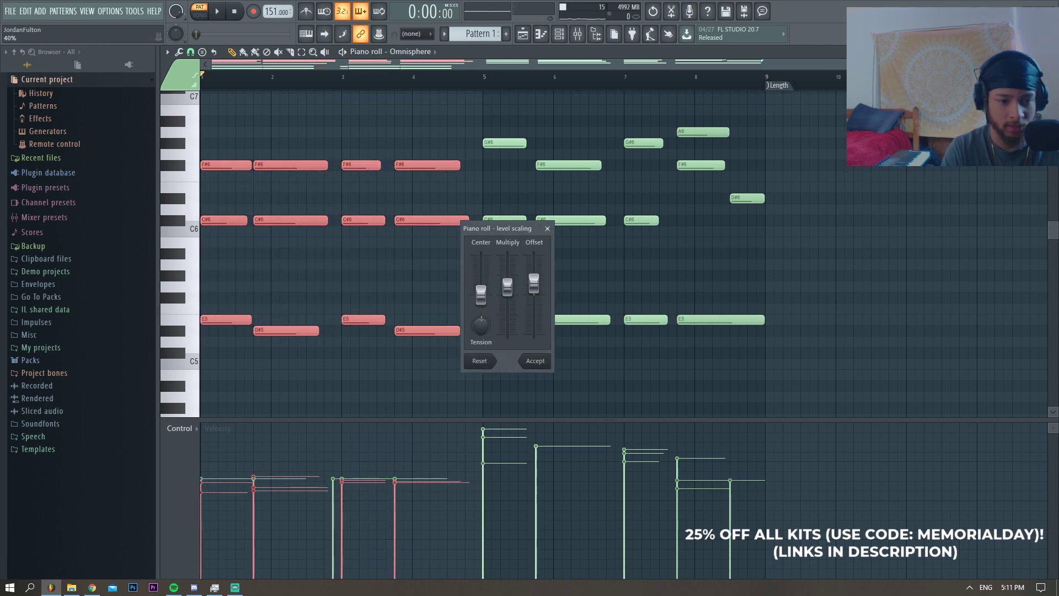
pyautogui.click(538, 363)
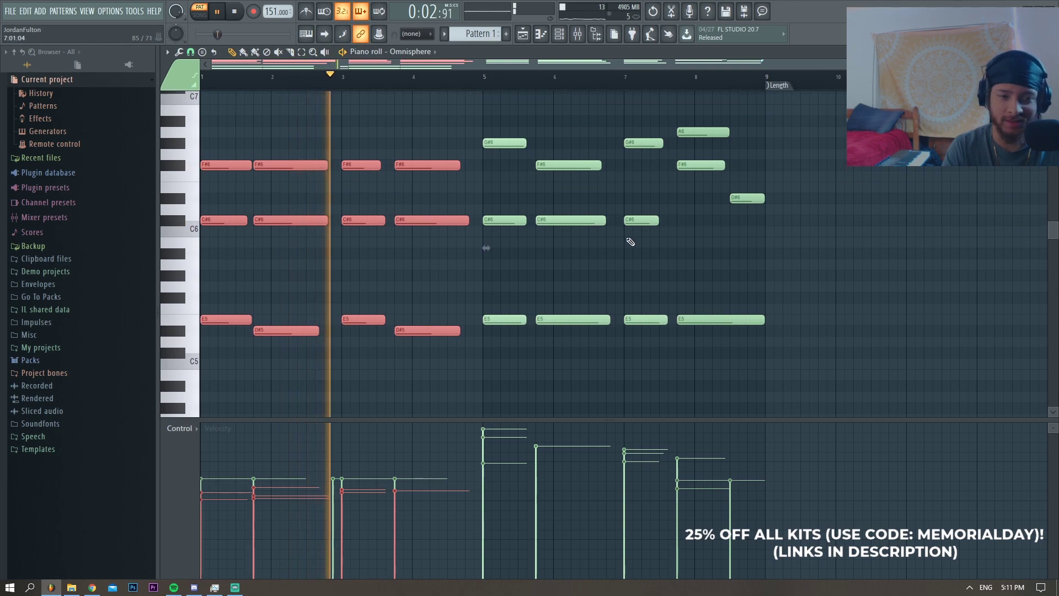
# Briefly check the channel rack and replay the Omnisphere pattern to hear the chord velocities.
pyautogui.press('F6')
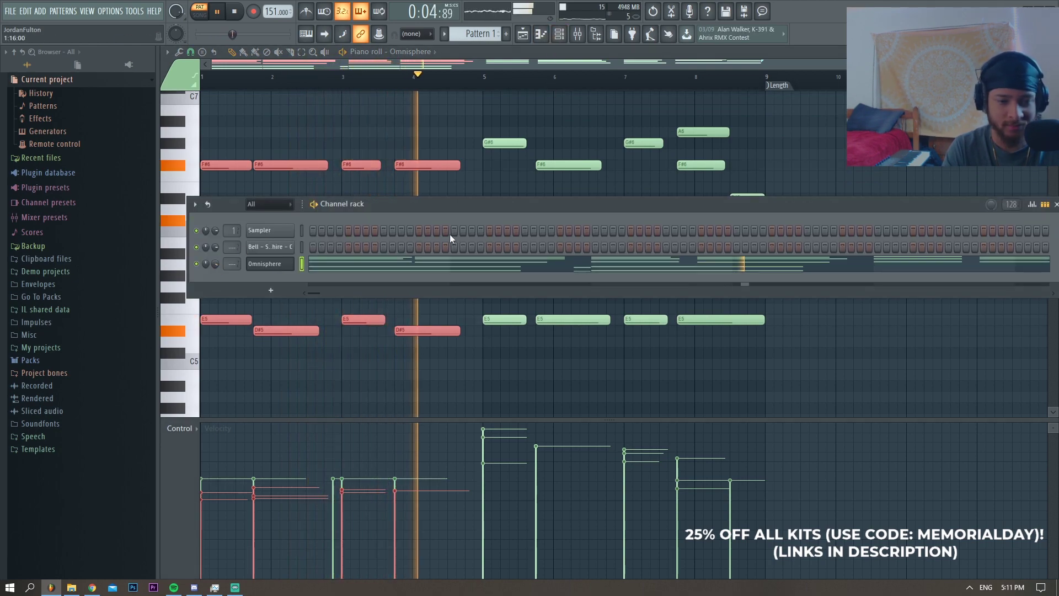
pyautogui.press('F6')
pyautogui.press('space')
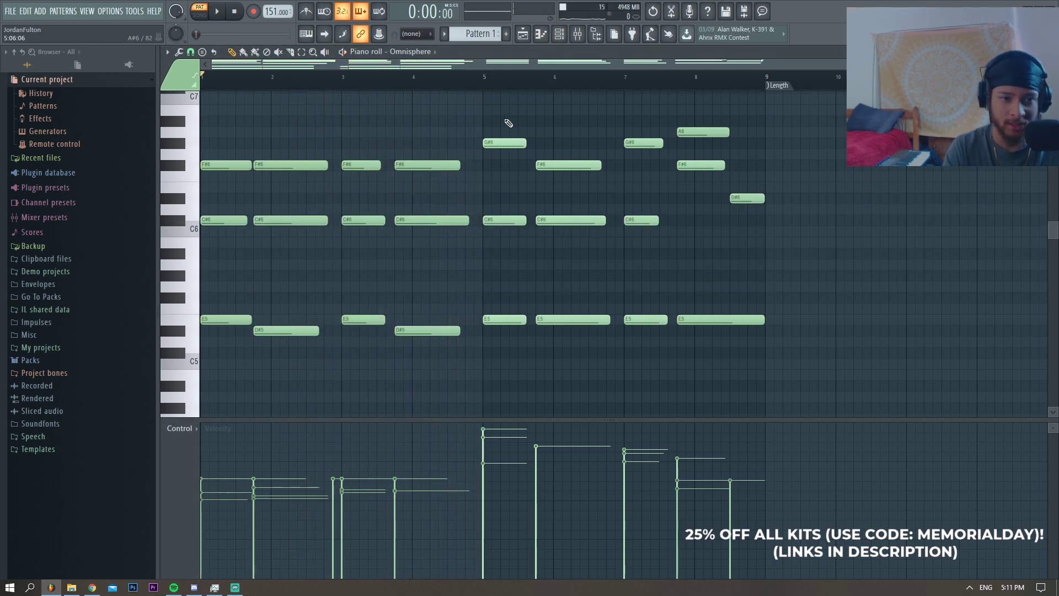
pyautogui.press('space')
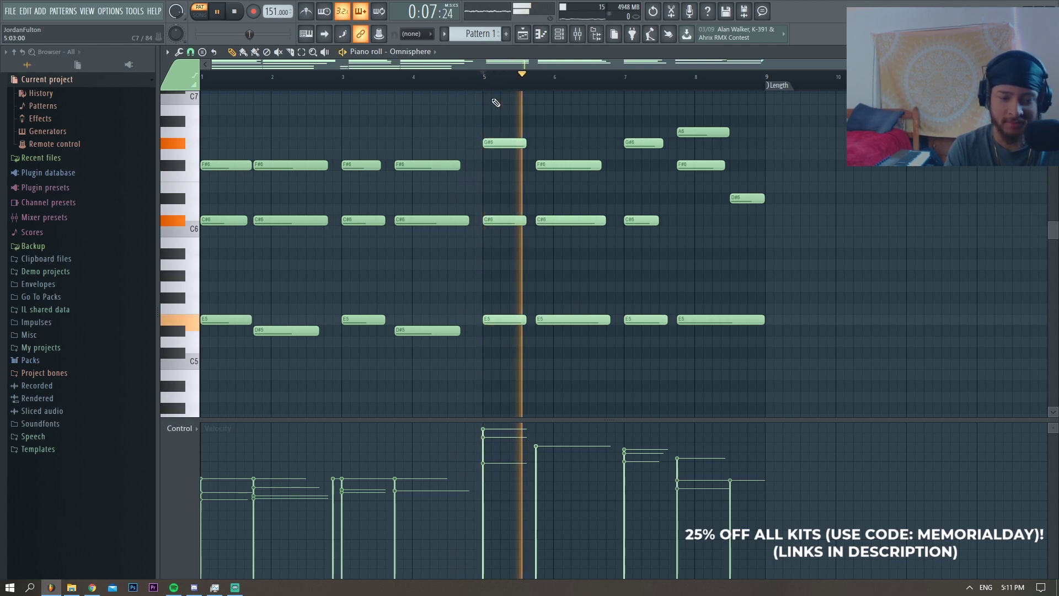
# Lower the velocities of the upper chord notes in bars 5 and 6 with level scaling.
pyautogui.scroll(-3, 552, 301)
pyautogui.press('space')
pyautogui.moveTo(583, 280); pyautogui.dragTo(467, 97)
pyautogui.scroll(-4, 530, 248)
pyautogui.moveTo(553, 271); pyautogui.dragTo(479, 95)
pyautogui.scroll(-2, 530, 160)
pyautogui.hotkey('alt', 'x')
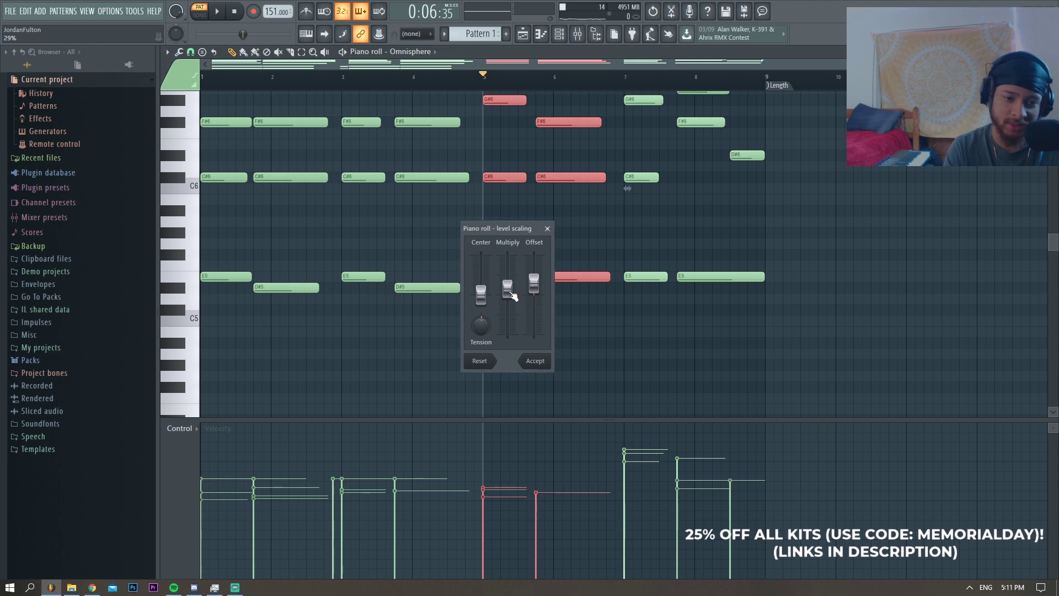
pyautogui.press('Return')
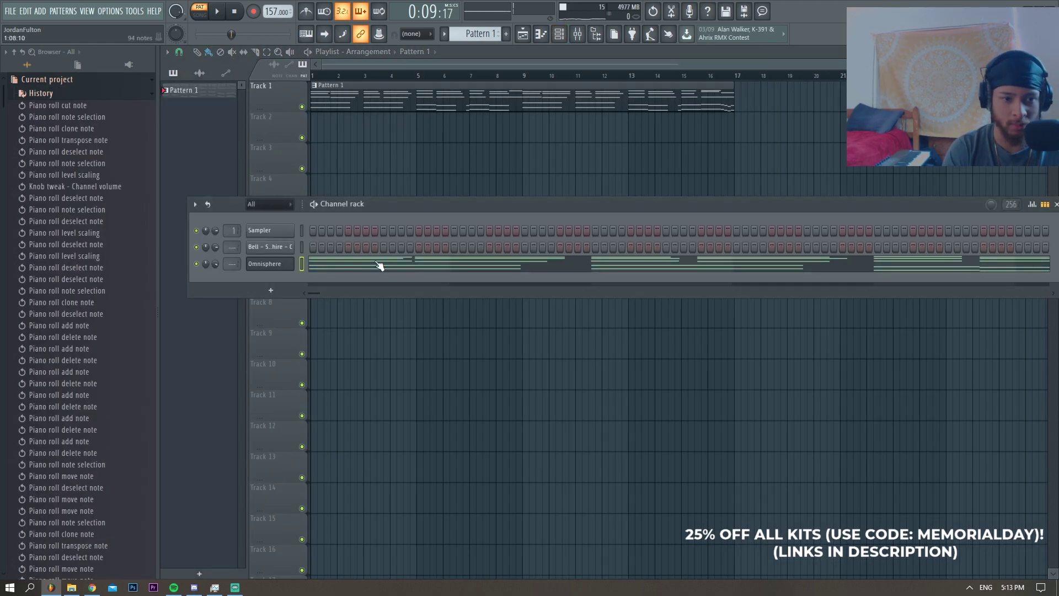
# Add a G#5 note to each of the first two Omnisphere chords and play them back.
pyautogui.click(380, 266)
pyautogui.scroll(4, 258, 182)
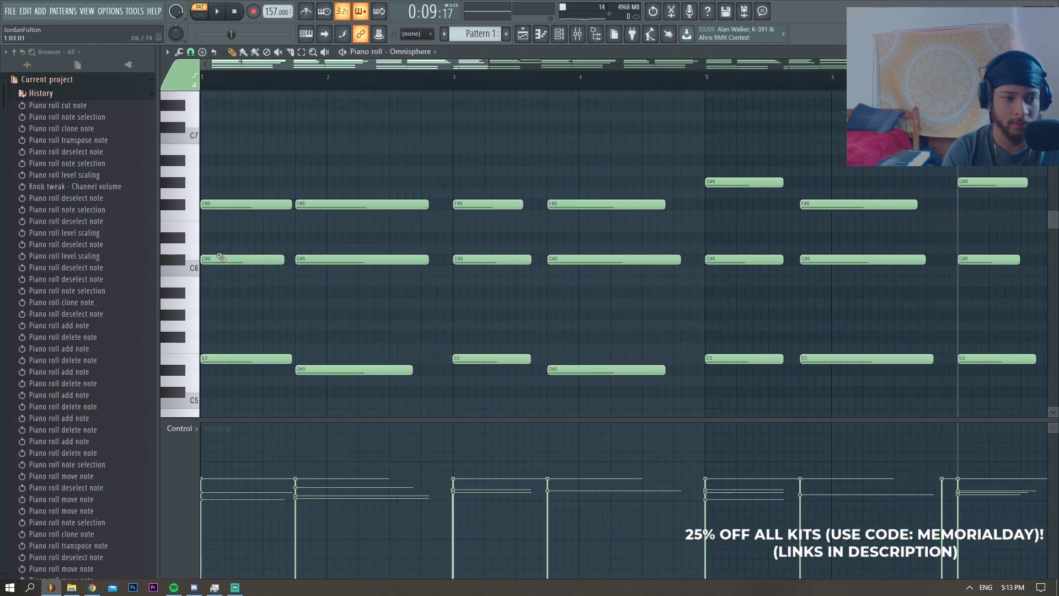
pyautogui.moveTo(221, 254); pyautogui.dragTo(209, 294)
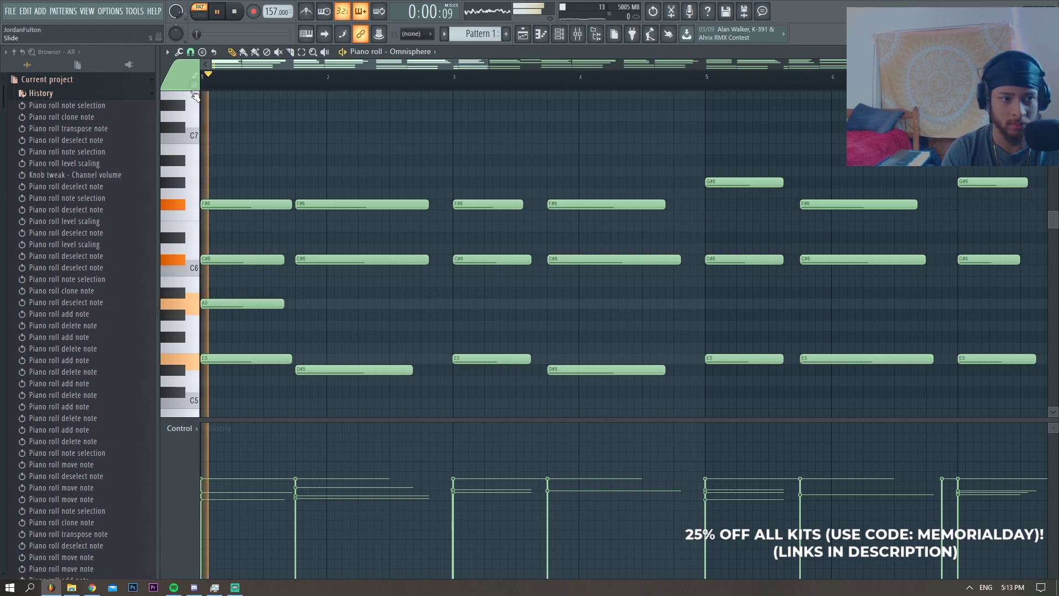
pyautogui.moveTo(241, 303)
pyautogui.mouseDown()
pyautogui.moveTo(239, 314)
pyautogui.moveTo(326, 317)
pyautogui.mouseUp()
pyautogui.press('space')
pyautogui.press('space')
pyautogui.keyDown('ctrl'); pyautogui.click(402, 339); pyautogui.keyUp('ctrl')
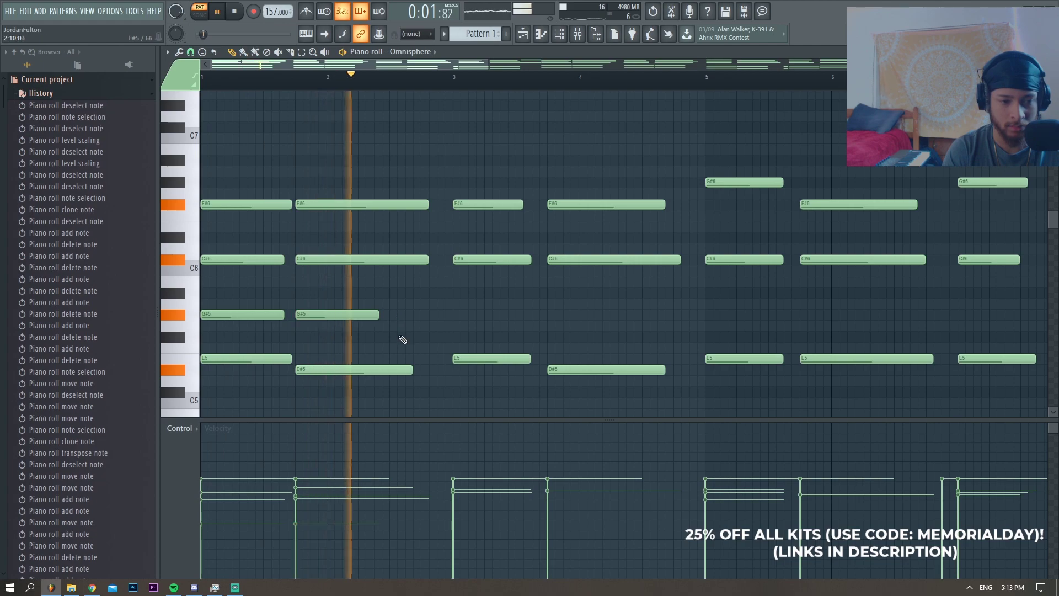
pyautogui.click(392, 340)
pyautogui.click(409, 338)
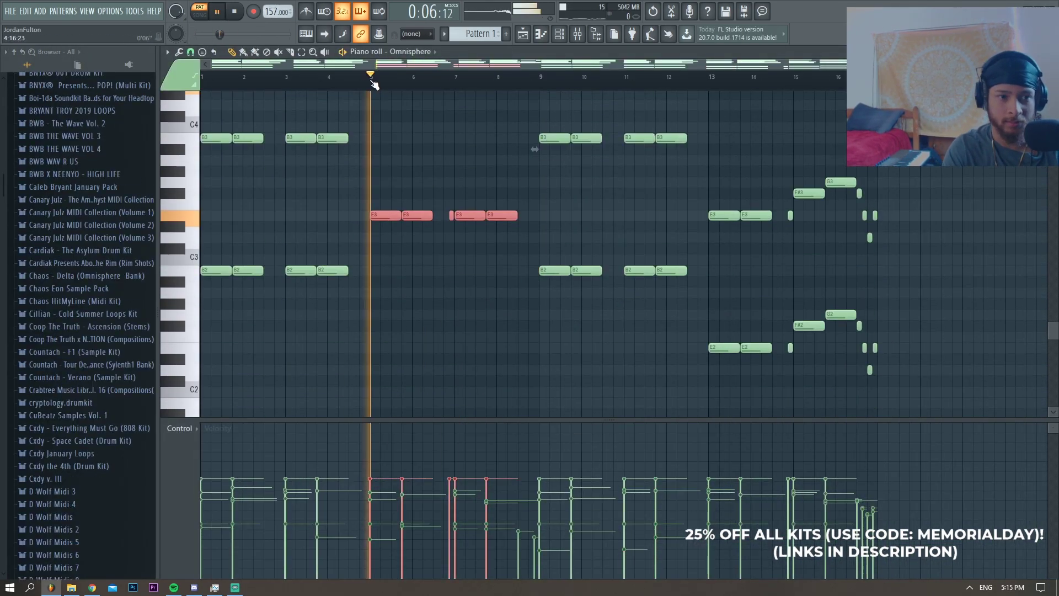
# Transpose all Omnisphere notes down two semitones and play the pattern.
pyautogui.scroll(3, 395, 135)
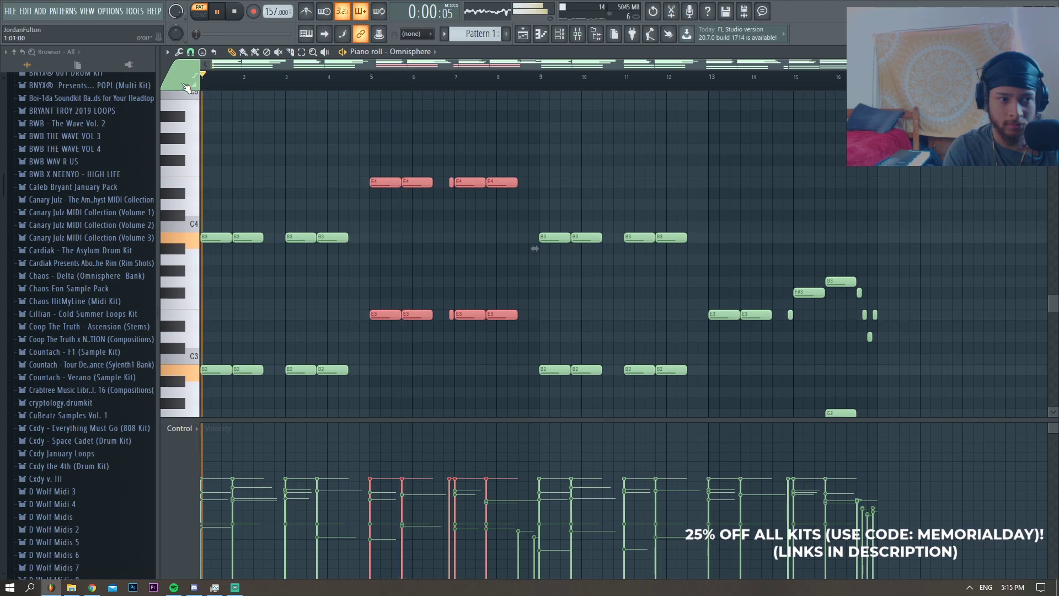
pyautogui.hotkey('ctrl', 'd')
pyautogui.hotkey('shift', 'Down')
pyautogui.hotkey('shift', 'Down')
pyautogui.press('space')
pyautogui.scroll(-3, 497, 201)
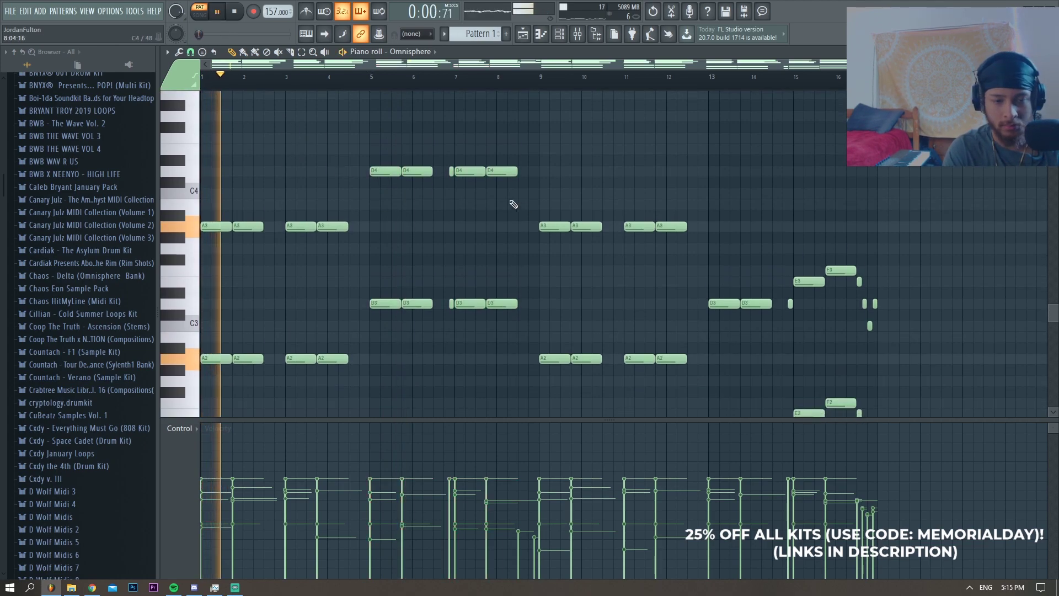
# Move the Omnisphere bass notes in bars 13 to 16 up one octave.
pyautogui.moveTo(719, 230); pyautogui.dragTo(756, 407)
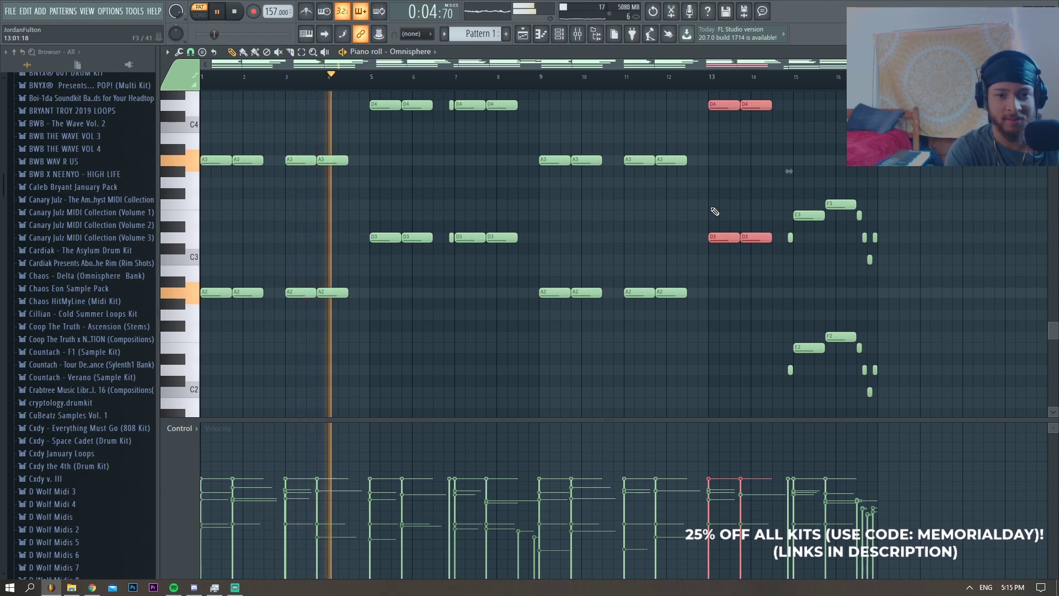
pyautogui.scroll(-3, 800, 232)
pyautogui.moveTo(918, 330); pyautogui.dragTo(786, 134)
pyautogui.scroll(2, 831, 160)
pyautogui.hotkey('ctrl', 'Up')
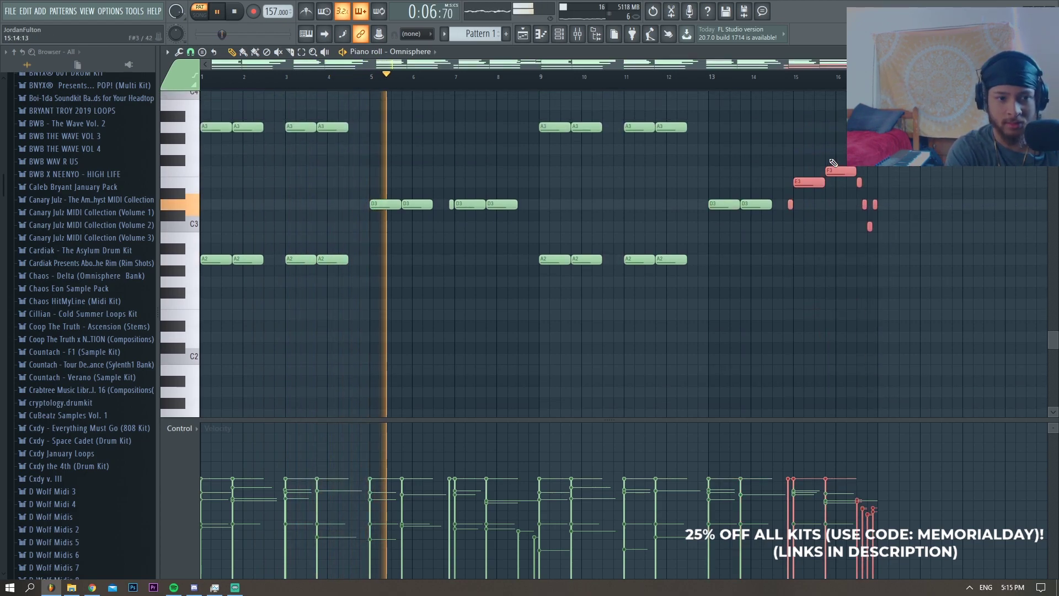
pyautogui.scroll(2, 449, 236)
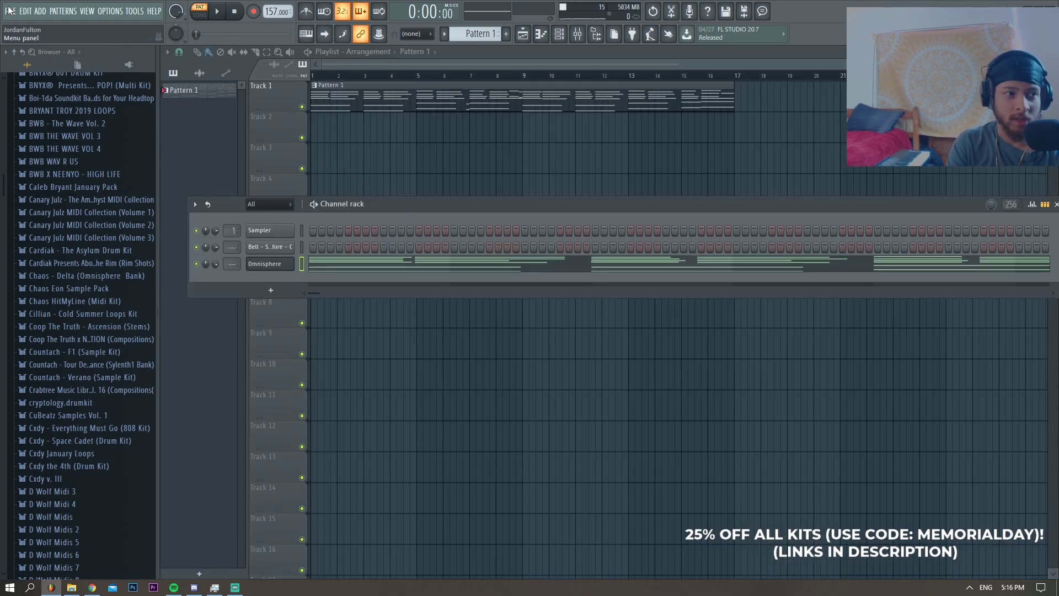
# Save the project as "holy - polo 157.flp".
pyautogui.click(10, 10)
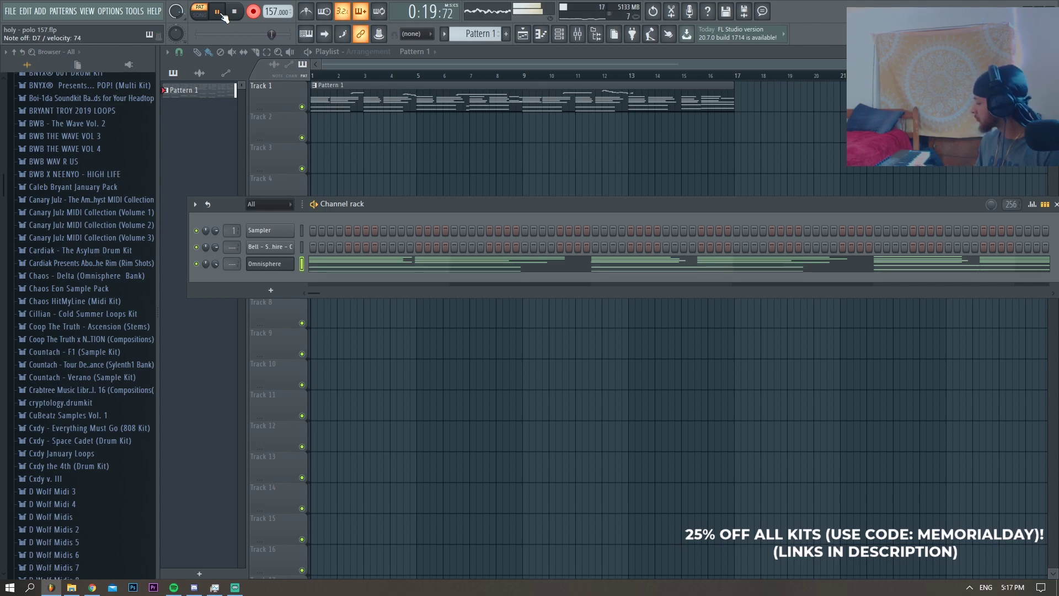
# Add the basic closed hi-hat and the basic clap from the Holy - Feelings (Drum Kit) folder as new channels.
pyautogui.scroll(-8, 48, 422)
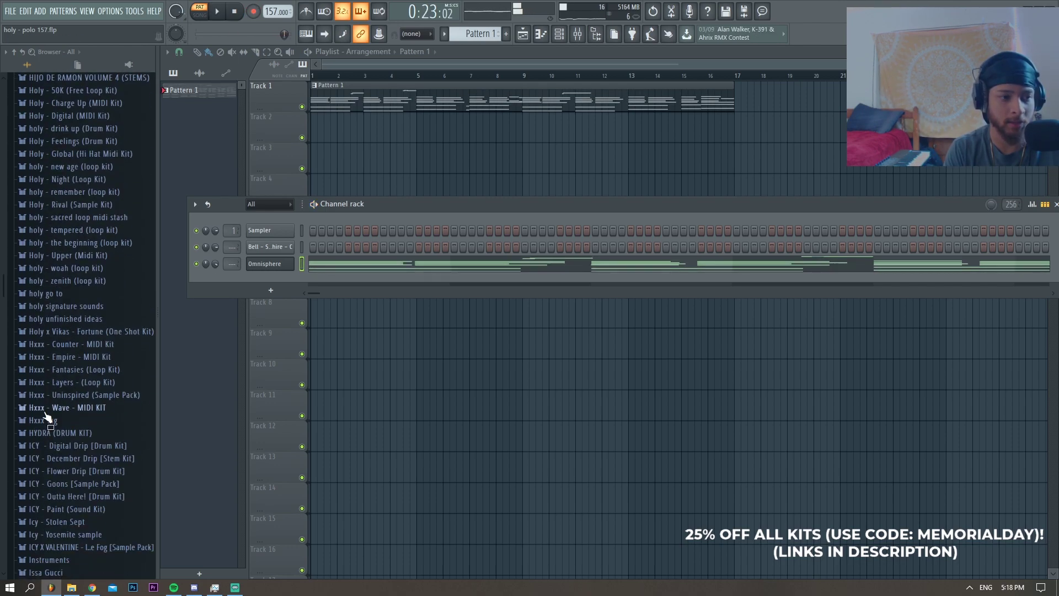
pyautogui.scroll(3, 60, 402)
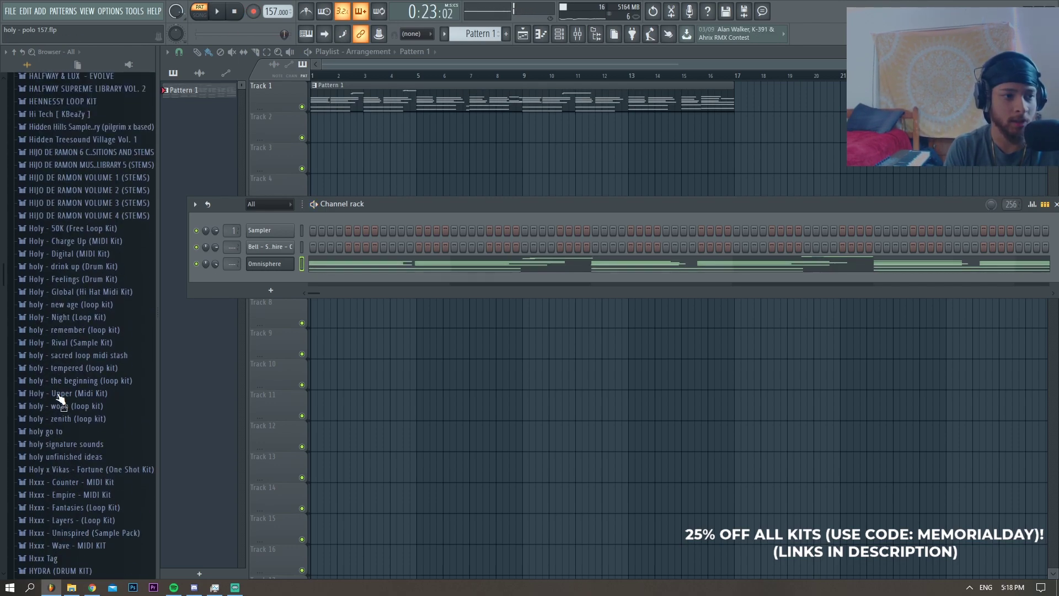
pyautogui.click(111, 281)
pyautogui.click(83, 331)
pyautogui.moveTo(94, 343); pyautogui.dragTo(247, 297)
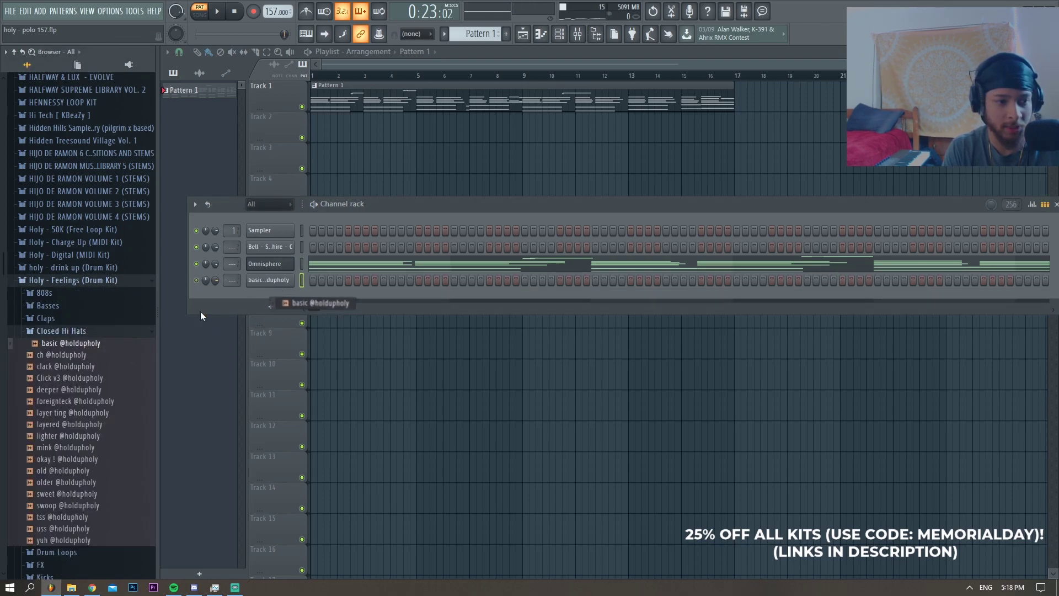
pyautogui.click(46, 319)
pyautogui.moveTo(262, 291); pyautogui.dragTo(263, 295)
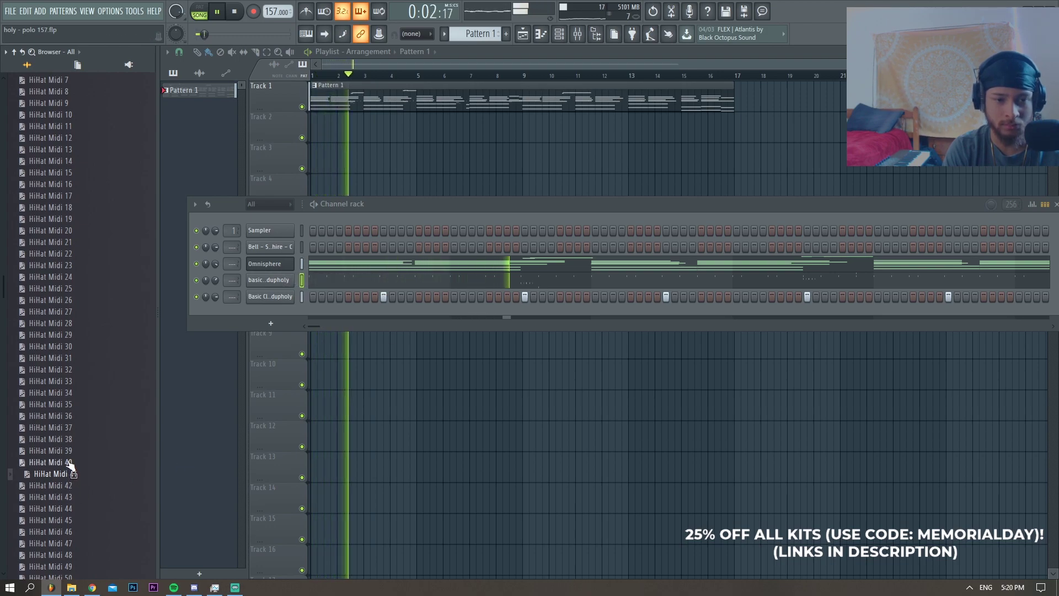
pyautogui.click(431, 285)
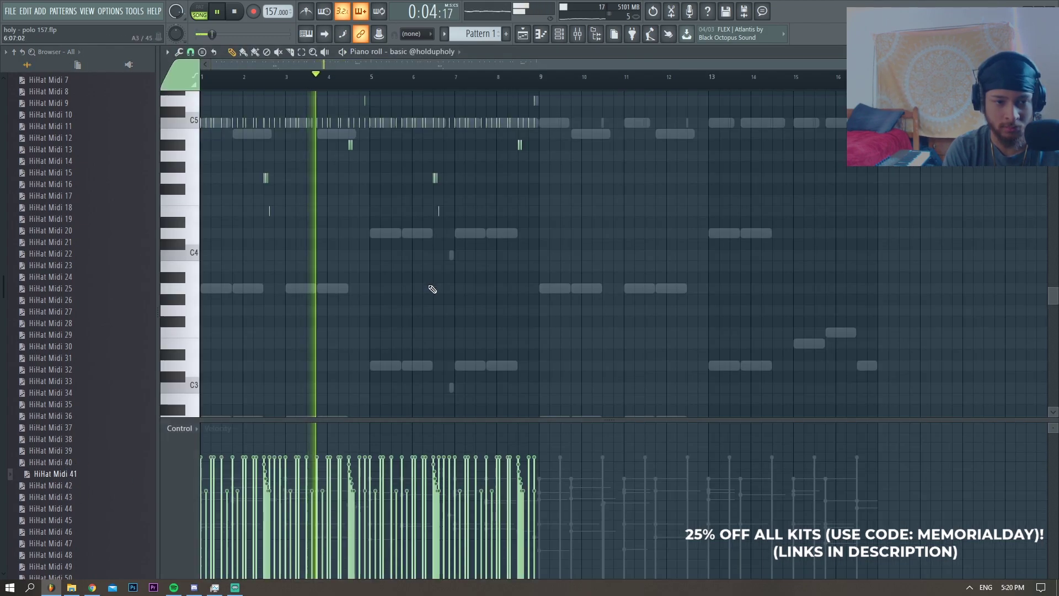
pyautogui.press('space')
pyautogui.hotkey('ctrl', 'a')
pyautogui.scroll(6, 272, 254)
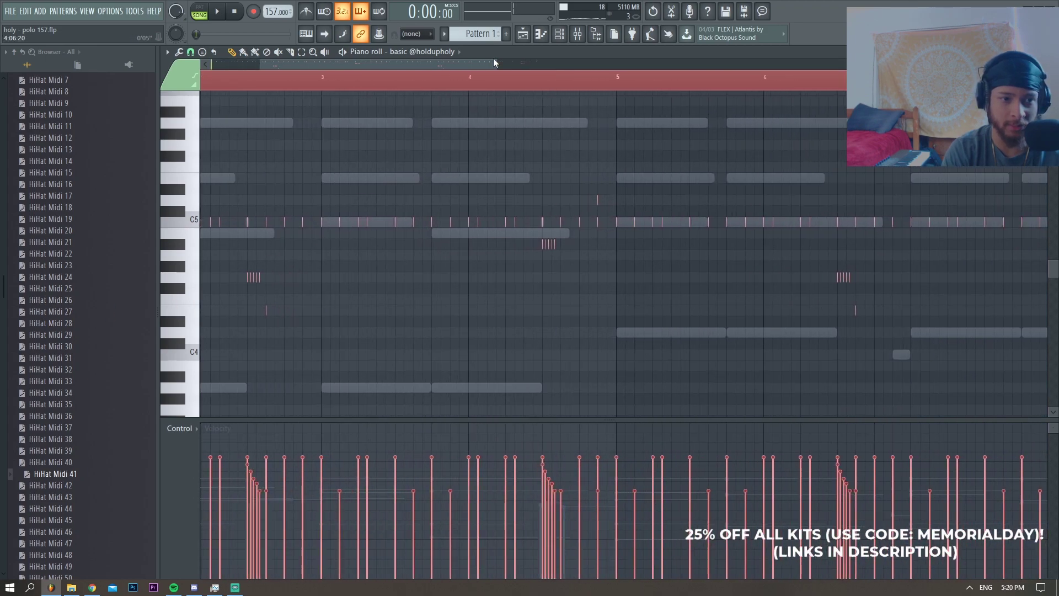
pyautogui.moveTo(494, 63); pyautogui.dragTo(350, 94)
pyautogui.hotkey('ctrl', 'l')
pyautogui.scroll(-1, 396, 171)
pyautogui.hotkey('ctrl', 'd')
pyautogui.press('space')
# Duplicate the hi-hat notes to fill the pattern up to bar 16.
pyautogui.scroll(-2, 396, 171)
pyautogui.scroll(3, 761, 243)
pyautogui.moveTo(744, 235); pyautogui.dragTo(778, 253)
pyautogui.scroll(-3, 586, 331)
pyautogui.hotkey('ctrl', 'b')
pyautogui.hotkey('ctrl', 'b')
pyautogui.scroll(3, 653, 281)
# Add long G4 notes to the hi-hat part in bars 2, 10 and 14.
pyautogui.click(655, 280)
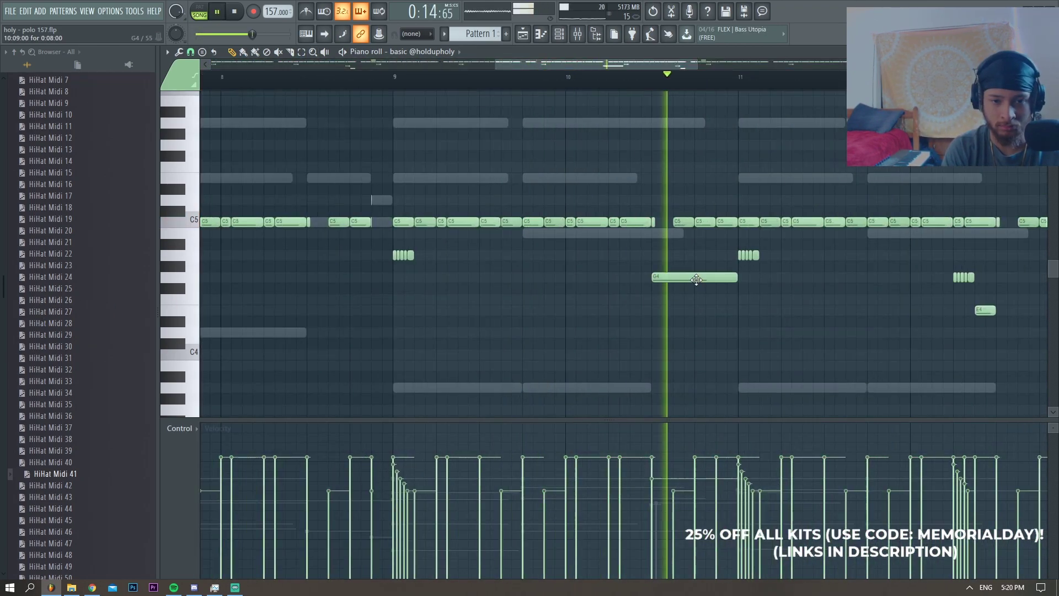
pyautogui.scroll(-4, 424, 281)
pyautogui.scroll(3, 380, 280)
pyautogui.click(381, 280)
pyautogui.scroll(-3, 282, 281)
pyautogui.click(282, 281)
pyautogui.scroll(-2, 282, 282)
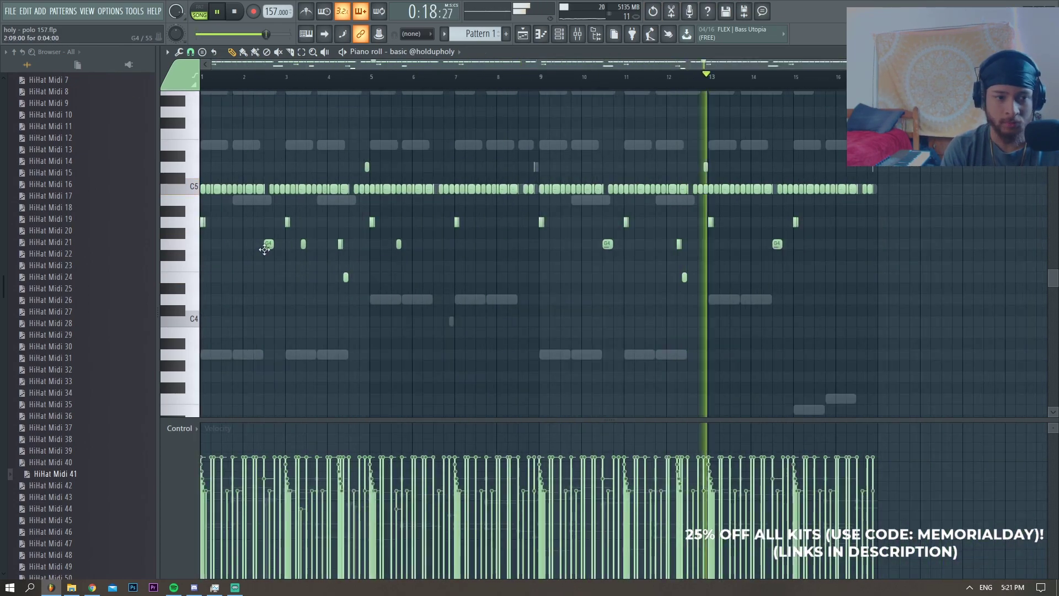
# Stop playback, close the hi-hat piano roll and collapse the Holy - Global (Hi Hat Midi Kit) folder.
pyautogui.press('space')
pyautogui.press('F7')
pyautogui.scroll(10, 107, 381)
pyautogui.click(106, 357)
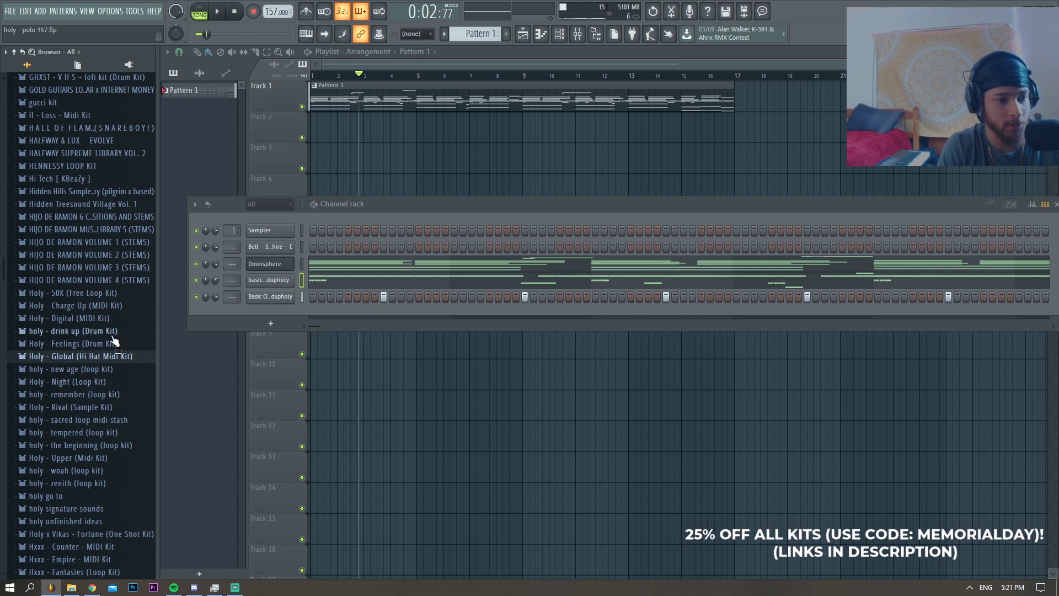
# Copy the Omnisphere bass line into the cxdy perfect 808 channel and add two more 808 notes in bar 2.
pyautogui.moveTo(772, 282); pyautogui.dragTo(189, 174)
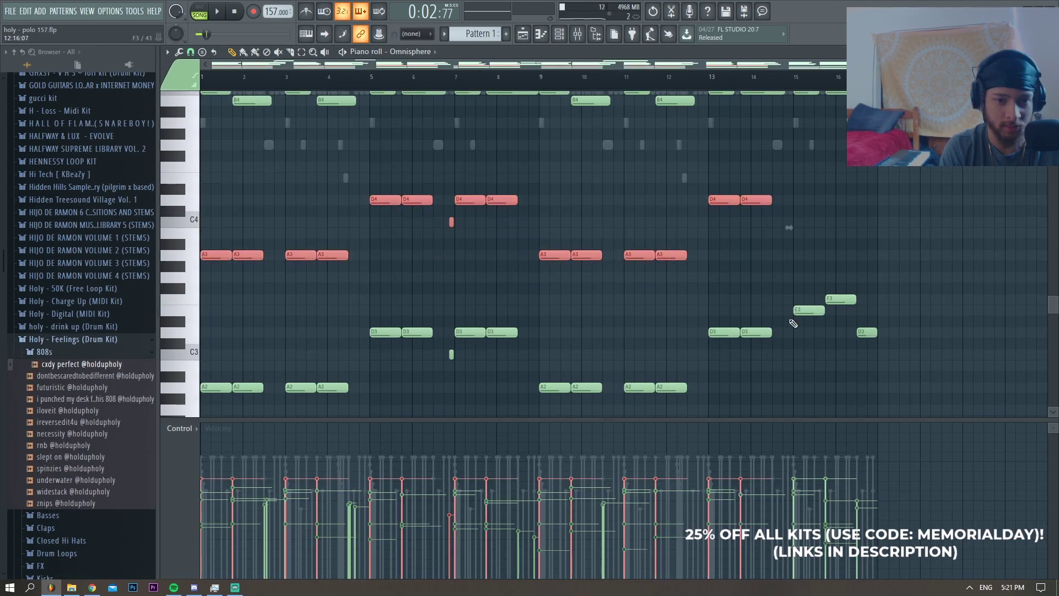
pyautogui.moveTo(906, 370); pyautogui.dragTo(794, 273)
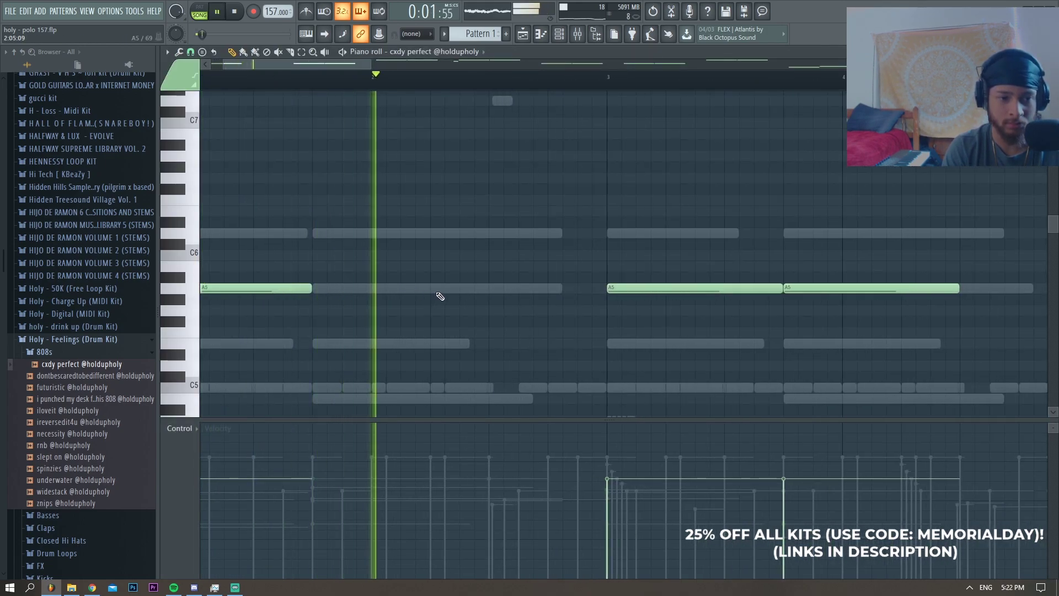
pyautogui.click(436, 288)
pyautogui.press('space')
pyautogui.click(521, 276)
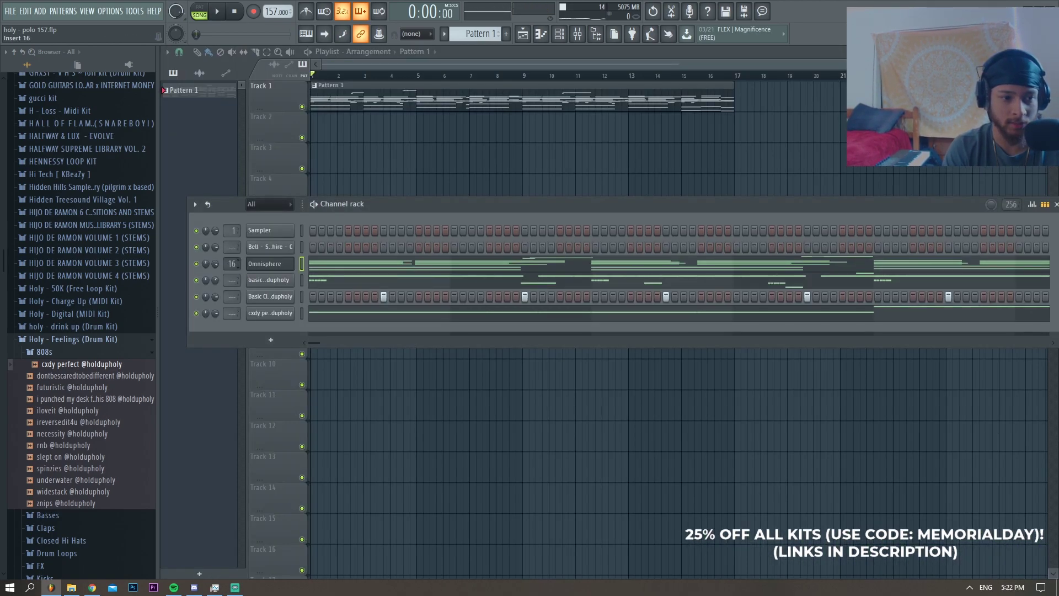
# Open the mixer and choose an effect slot on Insert 20.
pyautogui.click(577, 34)
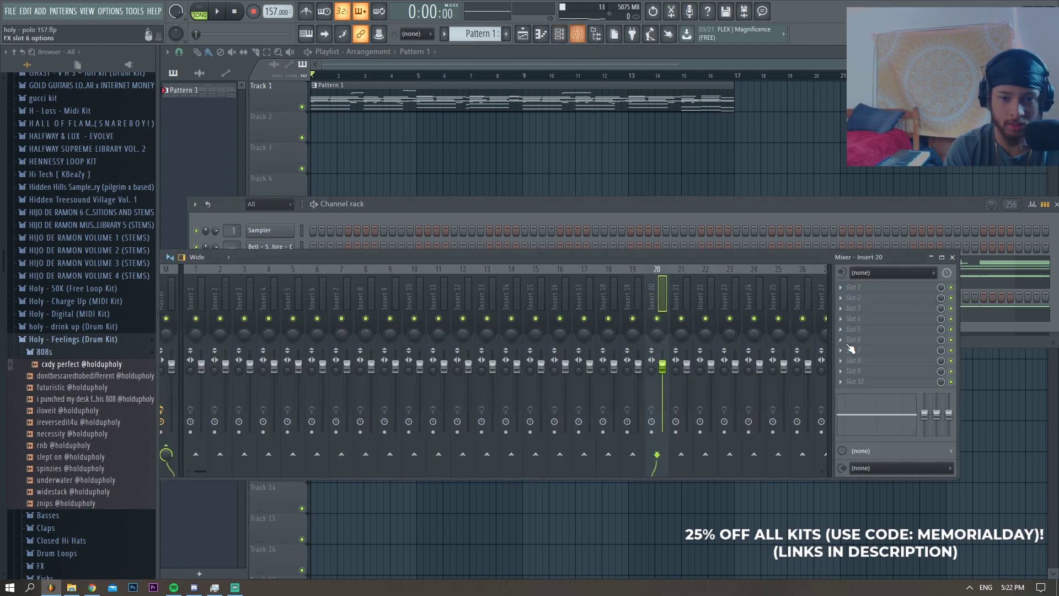
pyautogui.click(873, 294)
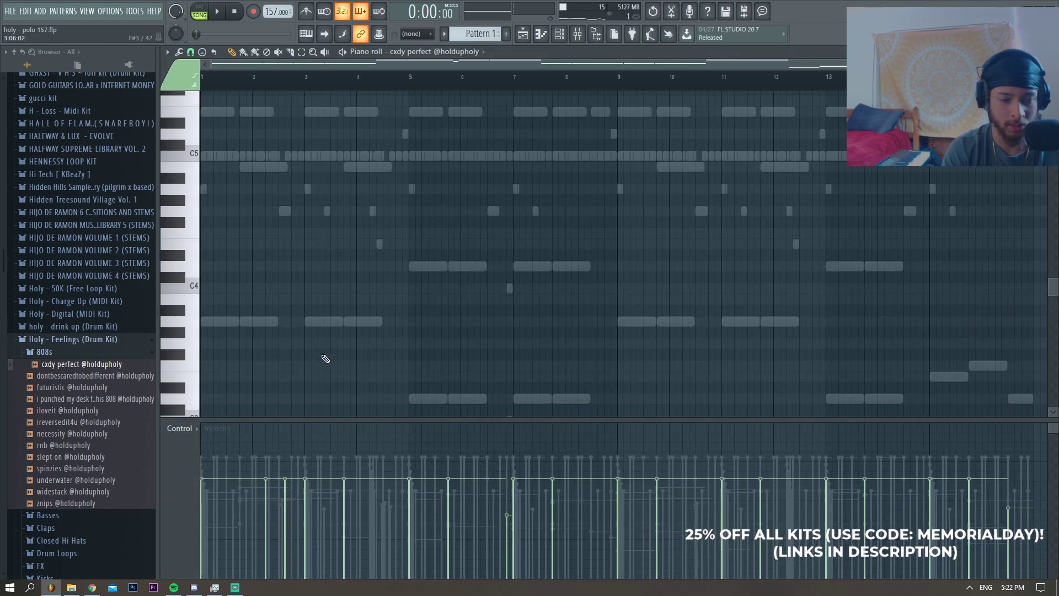
# Replace the long A4 note ending bar 4 of the 808 line with a C5, B4, B4 run.
pyautogui.scroll(3, 574, 216)
pyautogui.scroll(3, 303, 237)
pyautogui.press('space')
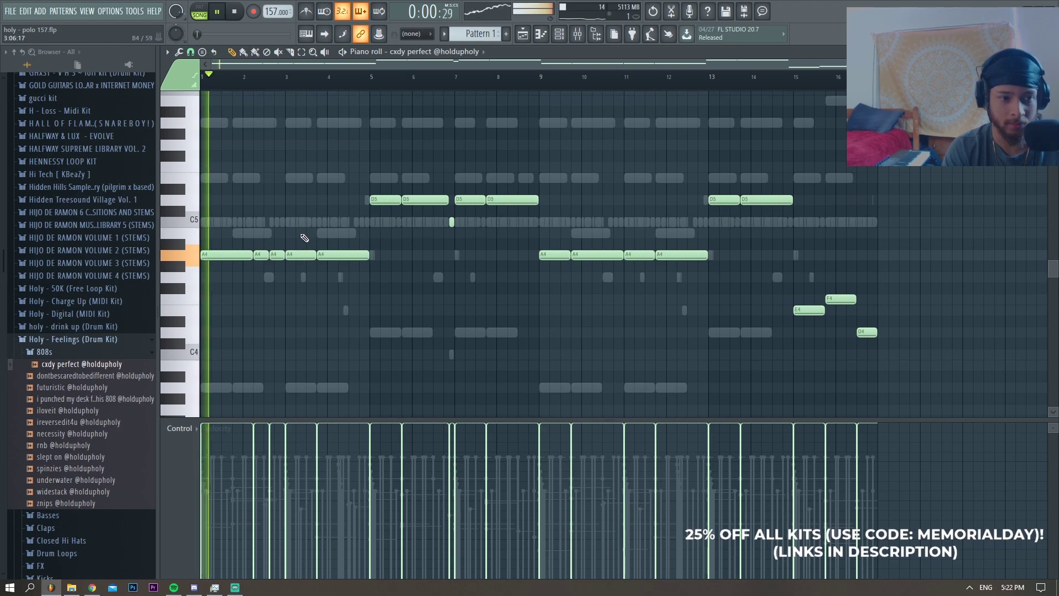
pyautogui.scroll(2, 277, 251)
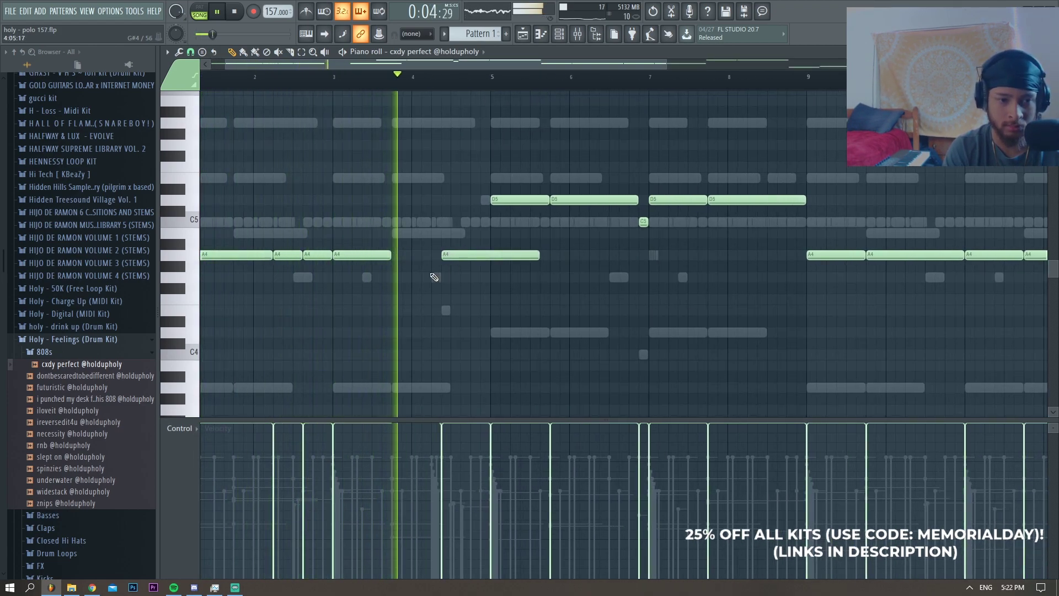
pyautogui.scroll(2, 452, 265)
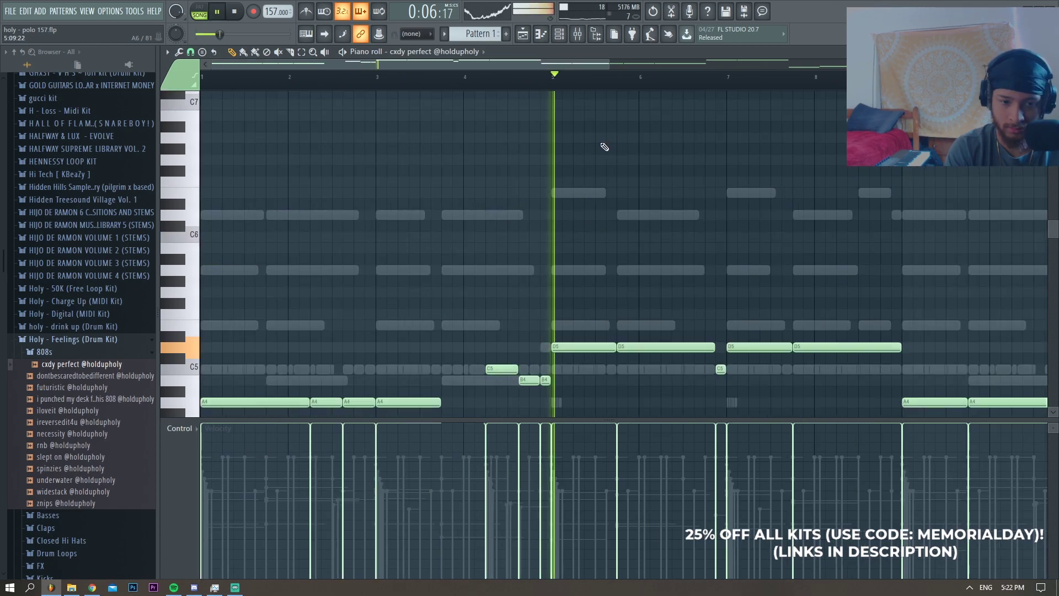
# Delete the existing 808 notes in bars 5 to 8.
pyautogui.scroll(-3, 613, 166)
pyautogui.scroll(-1, 634, 214)
pyautogui.rightClick(644, 218)
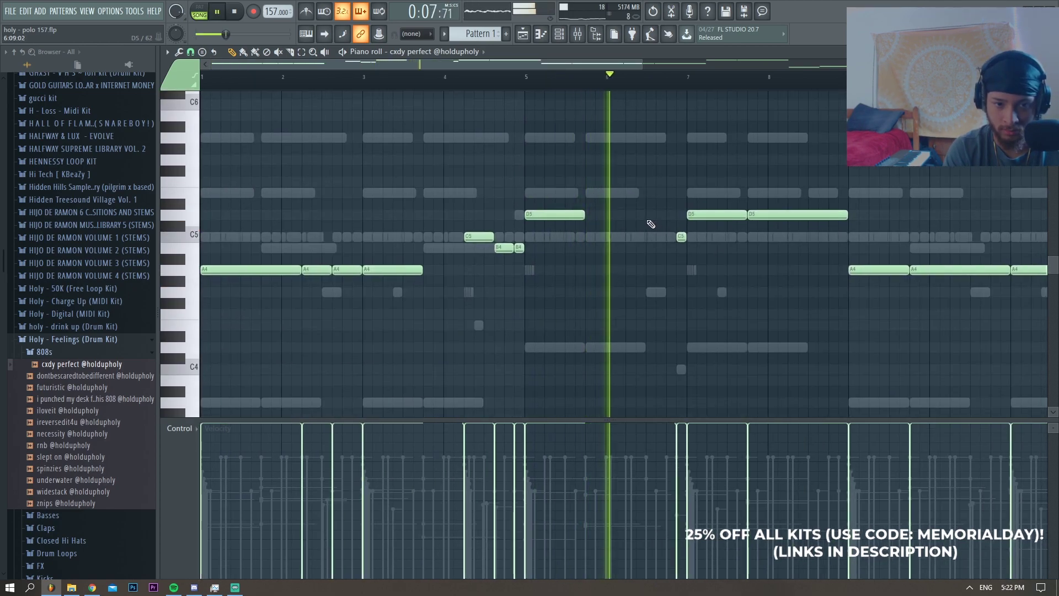
pyautogui.rightClick(681, 236)
pyautogui.rightClick(777, 219)
pyautogui.moveTo(756, 233); pyautogui.dragTo(524, 217)
pyautogui.press('Delete')
# Copy the A4 808 rhythm from bars 1 to 3 into bars 5 to 7 as D5 notes.
pyautogui.moveTo(414, 287)
pyautogui.mouseDown()
pyautogui.moveTo(230, 274)
pyautogui.moveTo(519, 218)
pyautogui.mouseUp()
pyautogui.hotkey('ctrl', 'z')
pyautogui.moveTo(257, 270)
pyautogui.mouseDown()
pyautogui.moveTo(576, 201)
pyautogui.moveTo(580, 215)
pyautogui.mouseUp()
pyautogui.click(527, 78)
pyautogui.hotkey('ctrl', 'd')
pyautogui.press('c')
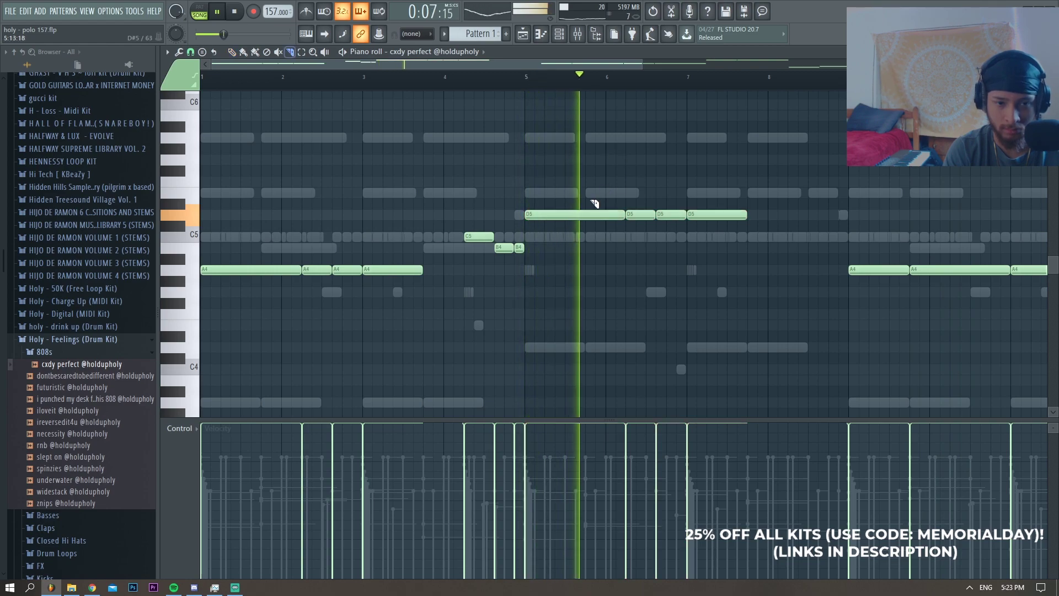
# Slice the long D5 808 note that starts bar 5 in two at its last quarter of the bar.
pyautogui.scroll(2, 595, 204)
pyautogui.click(492, 85)
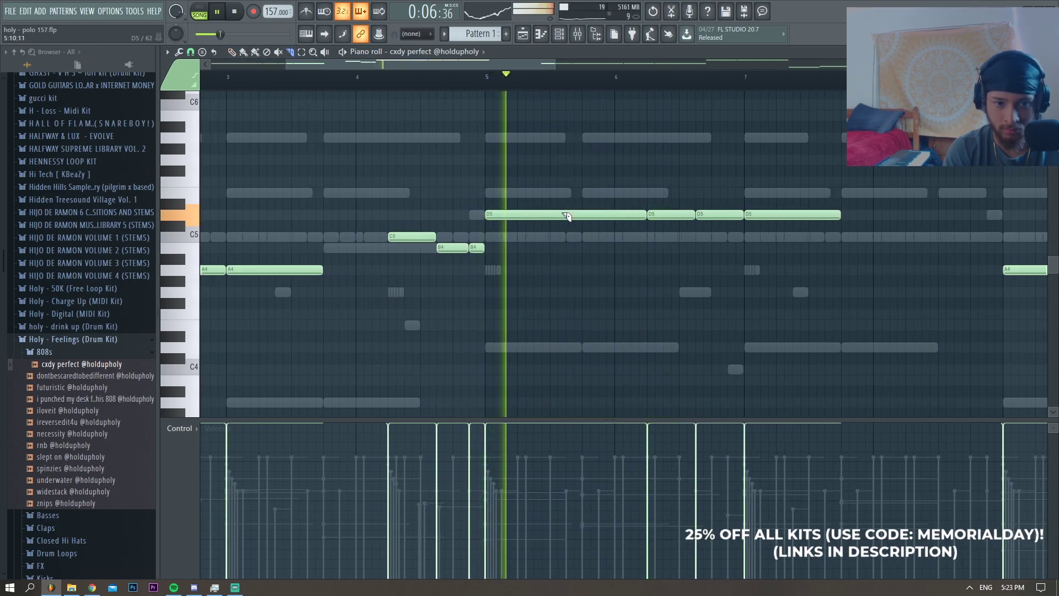
pyautogui.moveTo(584, 212); pyautogui.dragTo(588, 237)
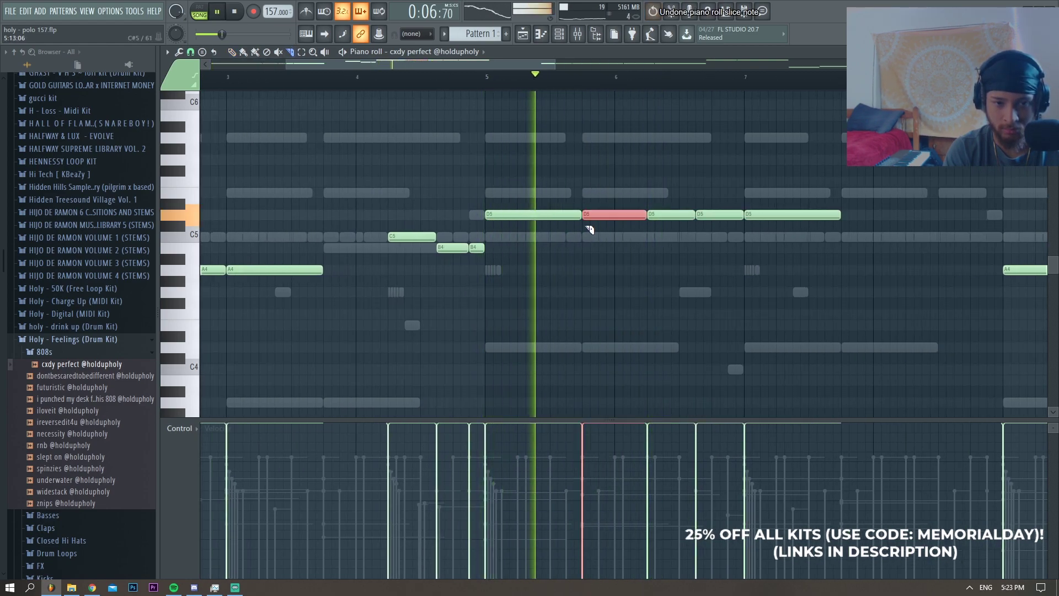
pyautogui.rightClick(720, 214)
pyautogui.hotkey('ctrl', 'z')
# Add E5 and D5 808 notes in bar 8, trim them to end at bar 9, and return to the channel rack.
pyautogui.scroll(-2, 786, 230)
pyautogui.click(858, 216)
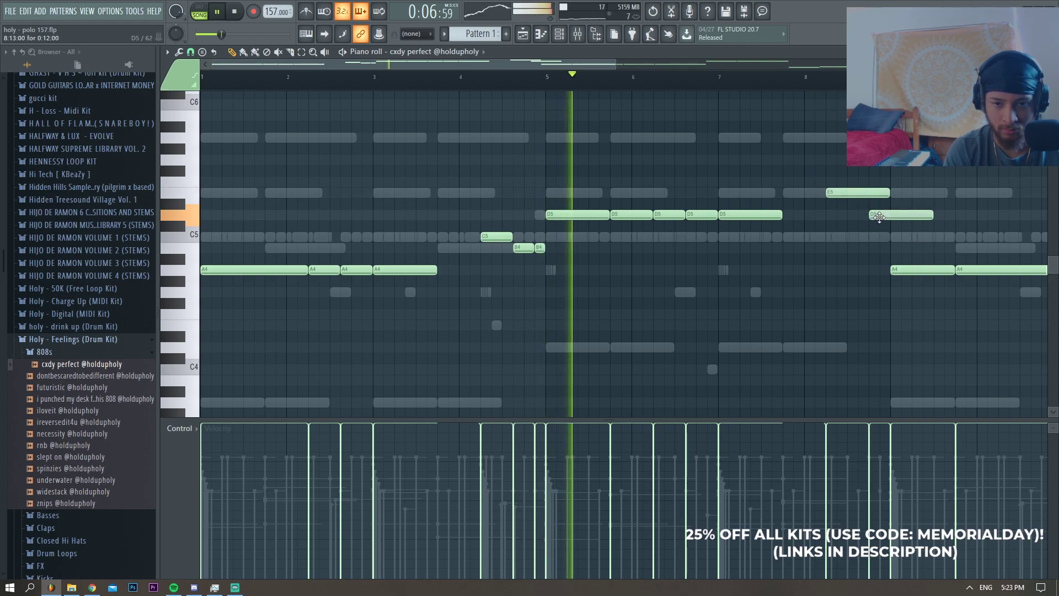
pyautogui.scroll(-1, 861, 232)
pyautogui.moveTo(825, 243); pyautogui.dragTo(763, 181)
pyautogui.hotkey('ctrl', 'l')
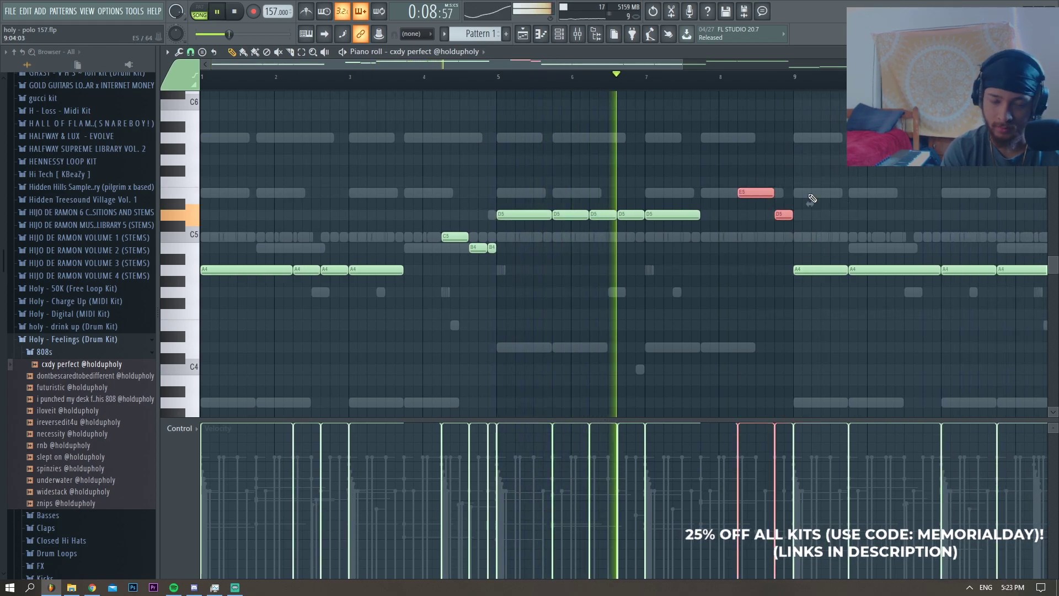
pyautogui.keyDown('ctrl'); pyautogui.click(693, 214); pyautogui.keyUp('ctrl')
pyautogui.press('Down')
pyautogui.press('F7')
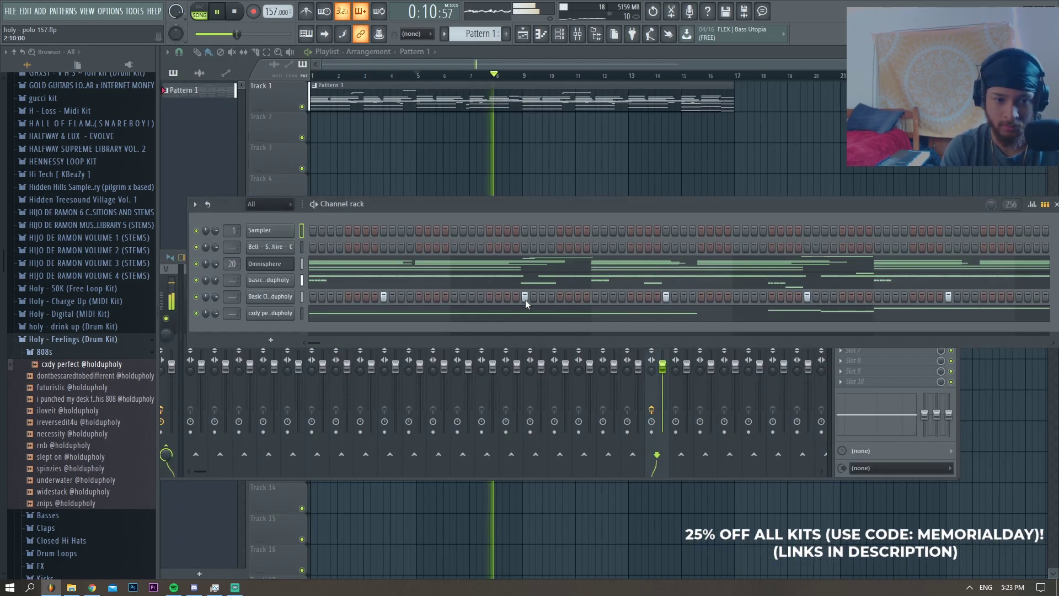
# Repeat the bars 1 to 8 808 pattern in bars 9 to 16, with two short B5 notes just before bar 13.
pyautogui.click(524, 313)
pyautogui.scroll(-5, 523, 320)
pyautogui.scroll(3, 650, 266)
pyautogui.moveTo(557, 220); pyautogui.dragTo(491, 177)
pyautogui.hotkey('ctrl', 'l')
pyautogui.keyDown('ctrl'); pyautogui.click(568, 167); pyautogui.keyUp('ctrl')
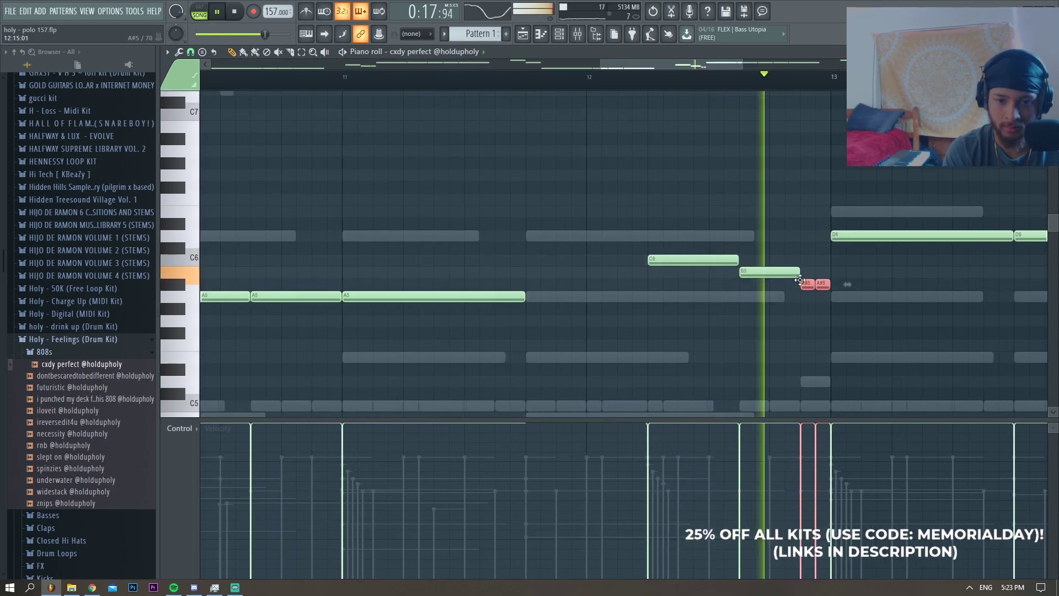
pyautogui.moveTo(800, 281); pyautogui.dragTo(802, 270)
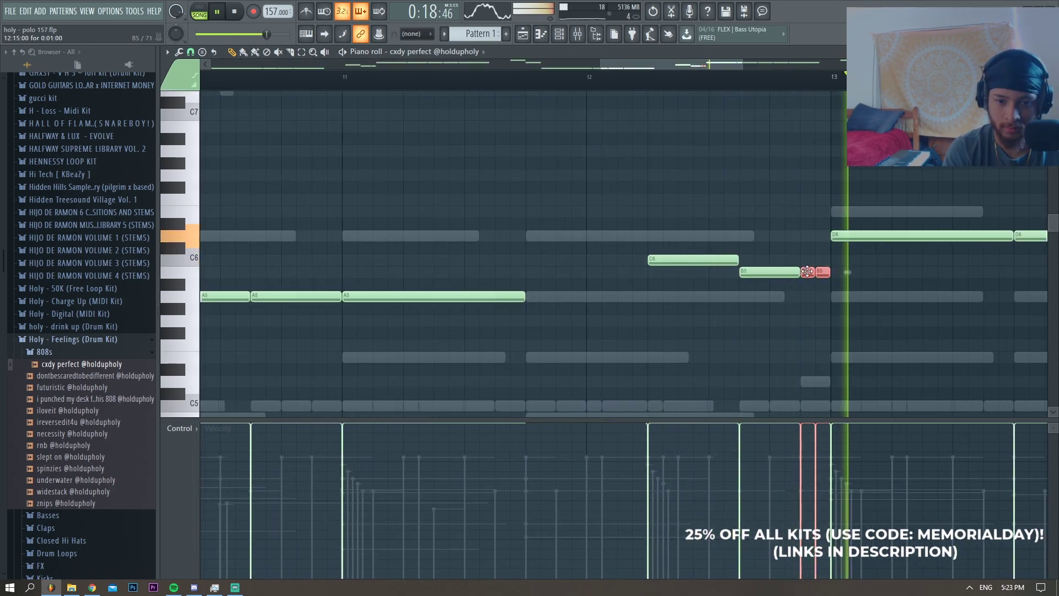
# Lower the 808 line by one octave and raise its third D5 note from bar 13 onward to D6.
pyautogui.scroll(-5, 803, 274)
pyautogui.keyDown('ctrl'); pyautogui.click(781, 285); pyautogui.keyUp('ctrl')
pyautogui.hotkey('ctrl', 'Down')
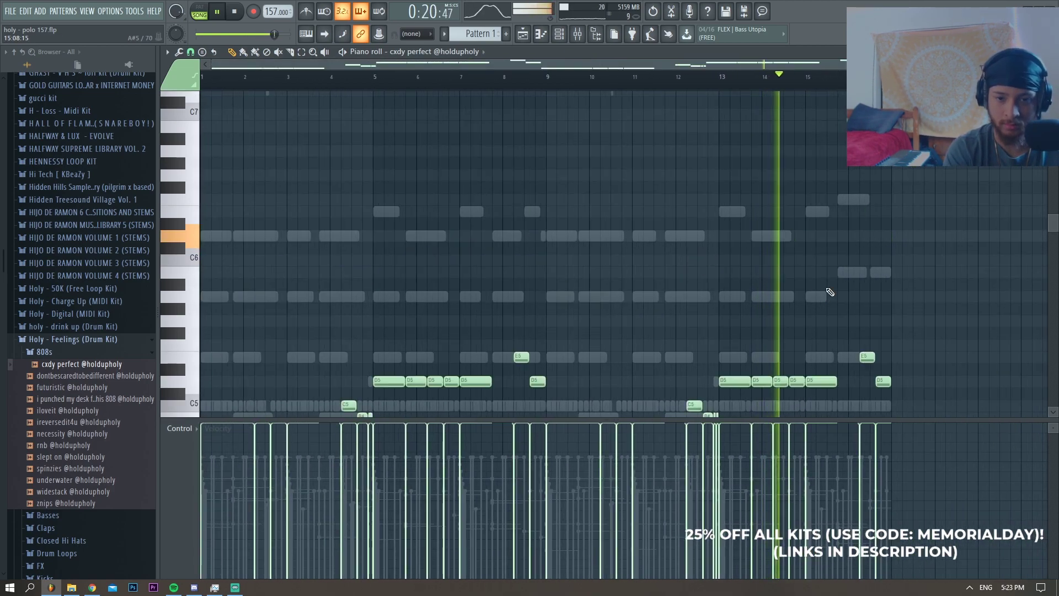
pyautogui.scroll(-3, 827, 292)
pyautogui.keyDown('ctrl'); pyautogui.click(781, 273); pyautogui.keyUp('ctrl')
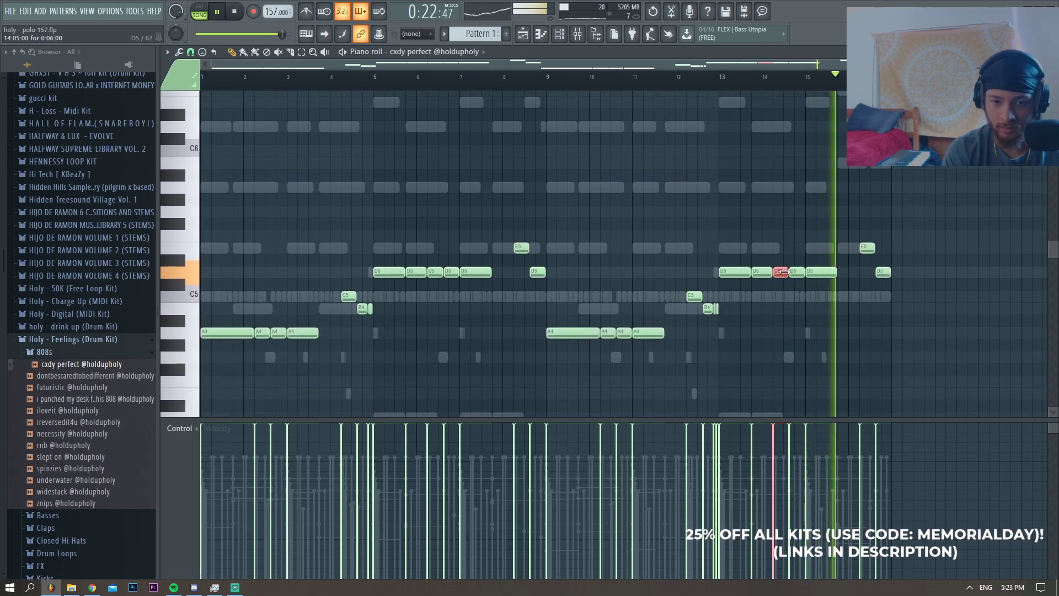
pyautogui.hotkey('ctrl', 'Up')
pyautogui.scroll(3, 876, 279)
# Stop playback and raise the whole 808 line by one octave.
pyautogui.press('space')
pyautogui.hotkey('ctrl', 'd')
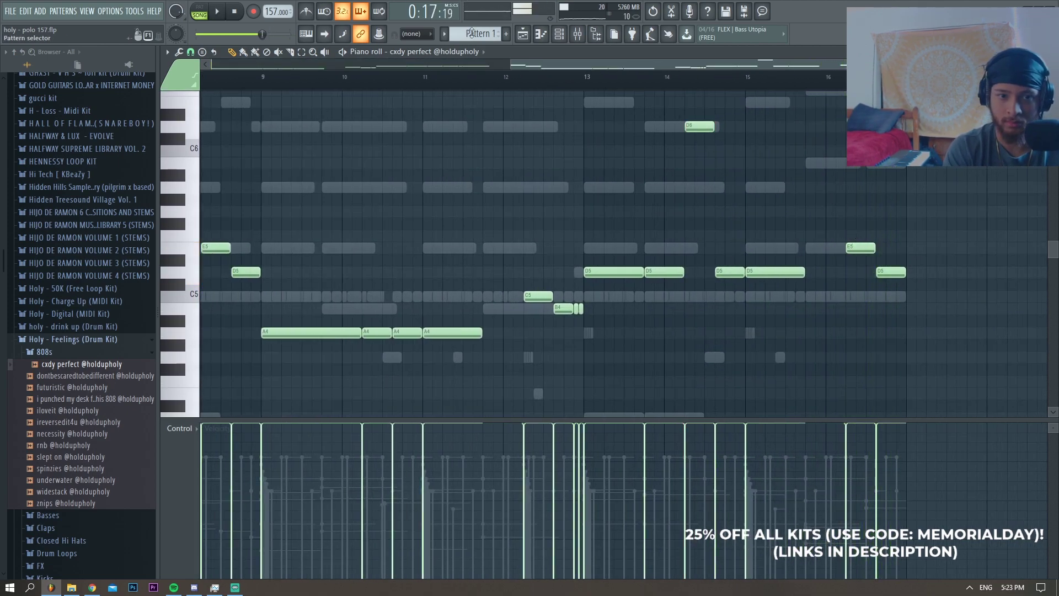
pyautogui.hotkey('ctrl', 'Up')
pyautogui.scroll(2, 760, 91)
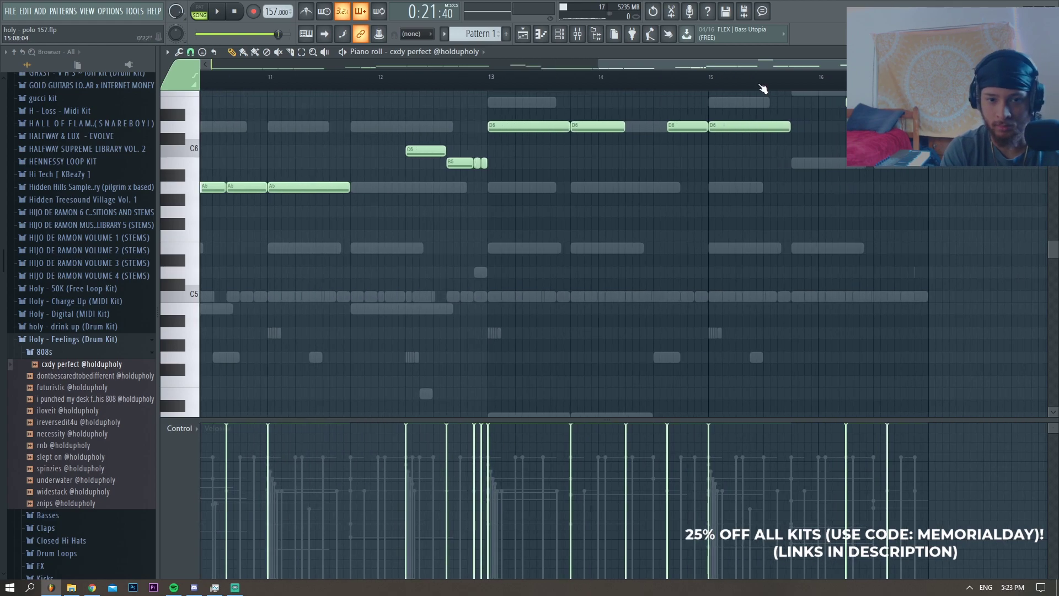
pyautogui.scroll(2, 742, 188)
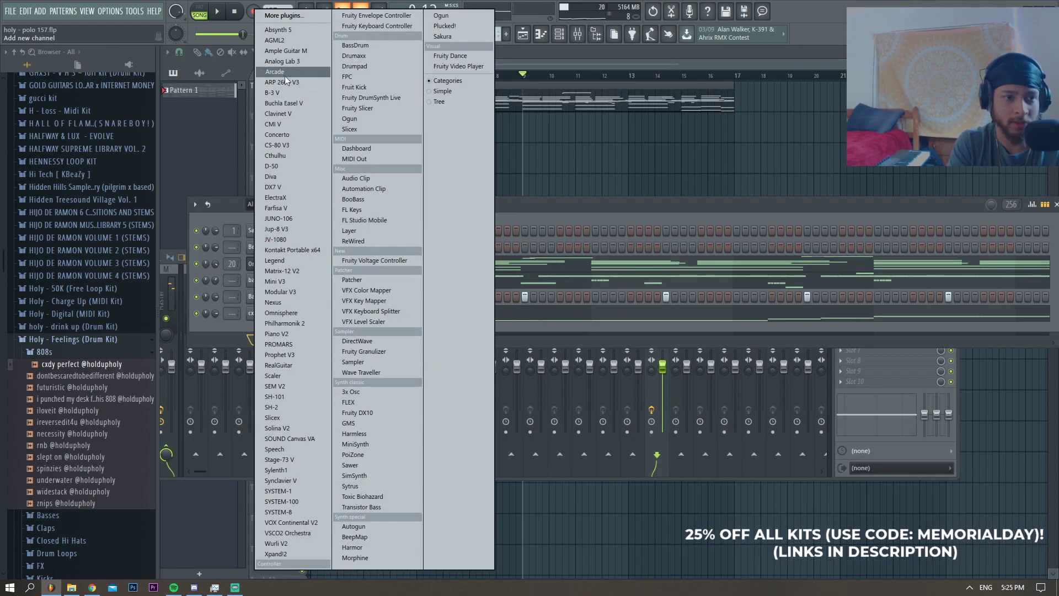
# Add an Arcade instrument channel and browse its Lines collection for a kit.
pyautogui.click(284, 75)
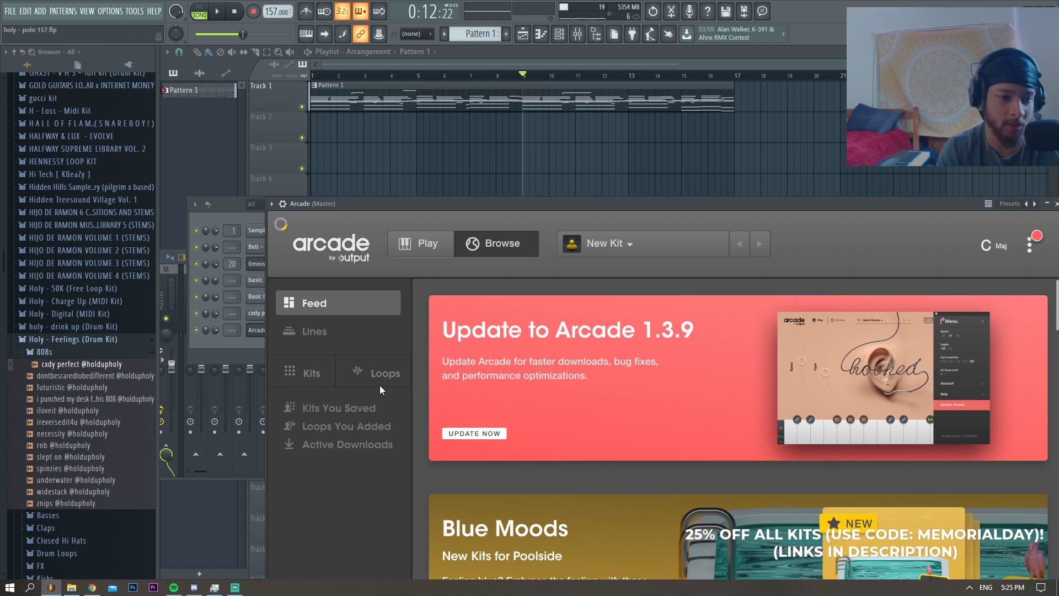
pyautogui.click(333, 330)
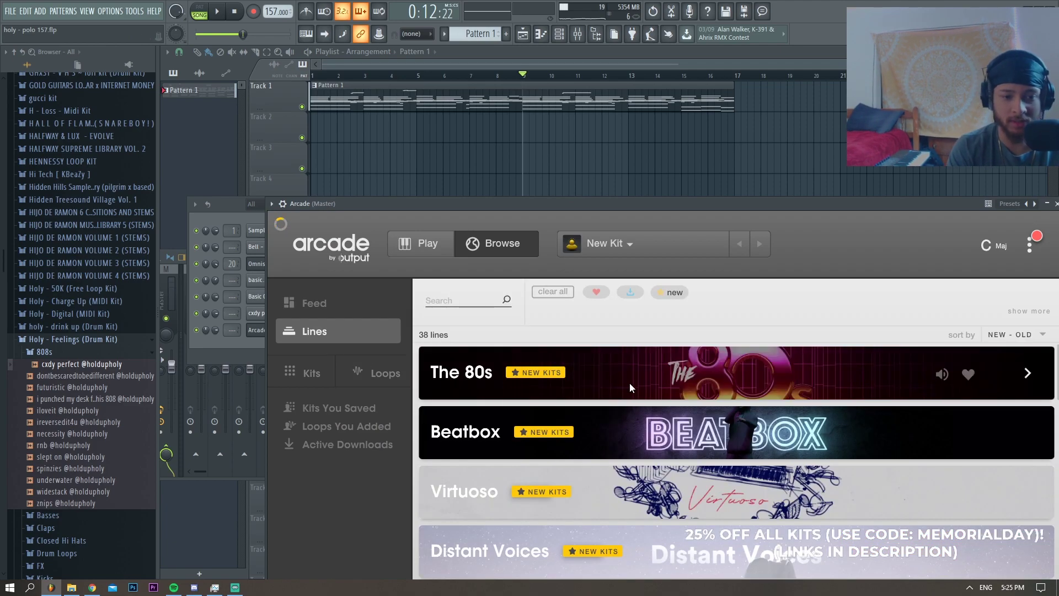
pyautogui.moveTo(611, 204); pyautogui.dragTo(513, 136)
pyautogui.scroll(-5, 619, 408)
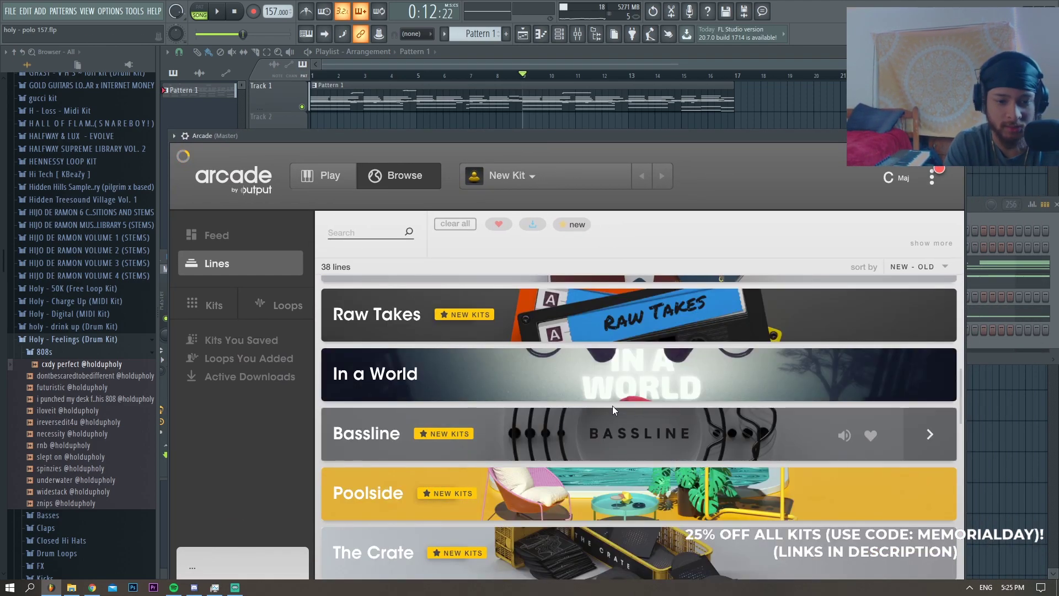
pyautogui.scroll(-5, 614, 405)
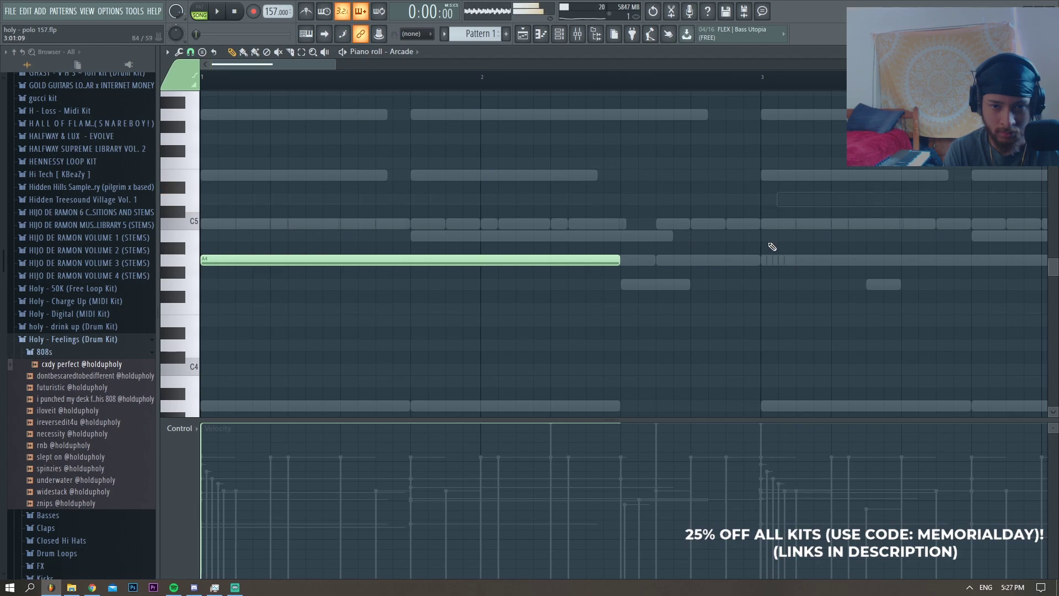
# Add a D5 note at bar 3 of the Arcade part and set the Felt Piano loop's tune to 0.00.
pyautogui.click(770, 203)
pyautogui.press('F7')
pyautogui.click(283, 333)
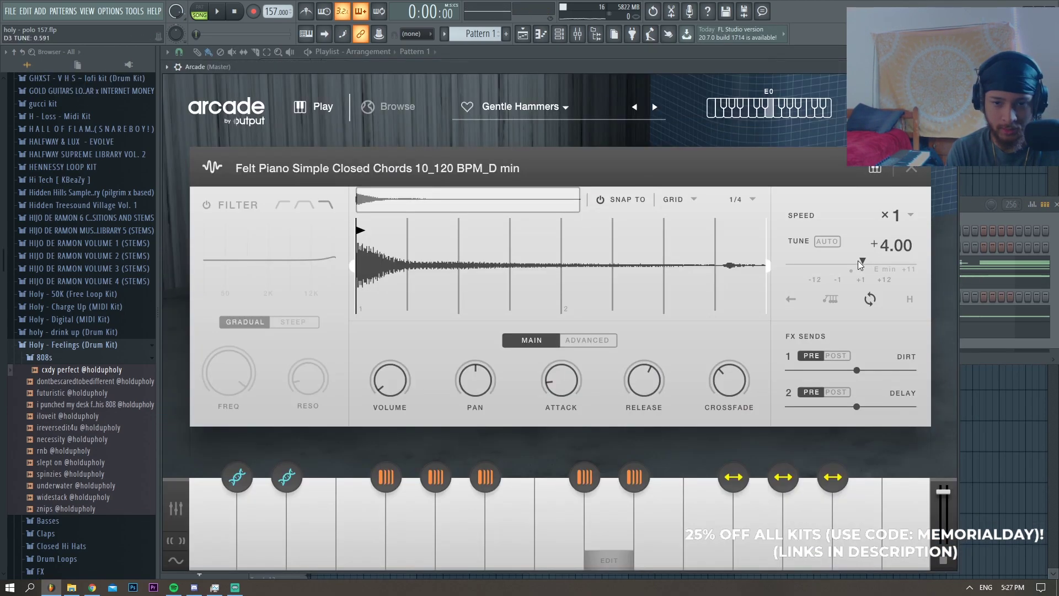
pyautogui.moveTo(863, 263); pyautogui.dragTo(849, 264)
pyautogui.press('space')
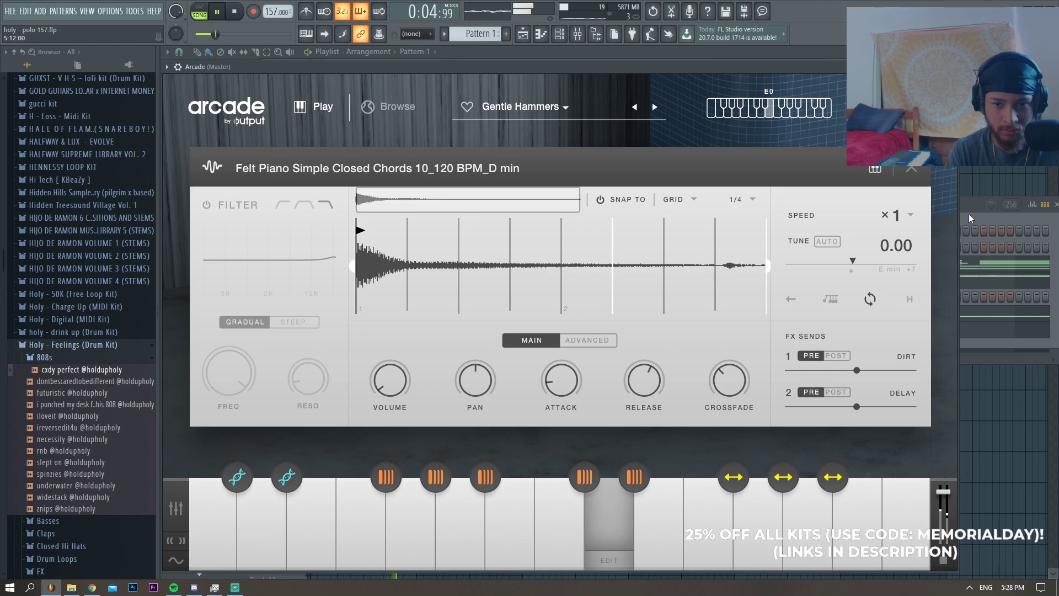
# Stop playback and extend the Arcade part with a C5 note at bar 5 and a lower note at bar 7.
pyautogui.press('F6')
pyautogui.press('space')
pyautogui.click(612, 333)
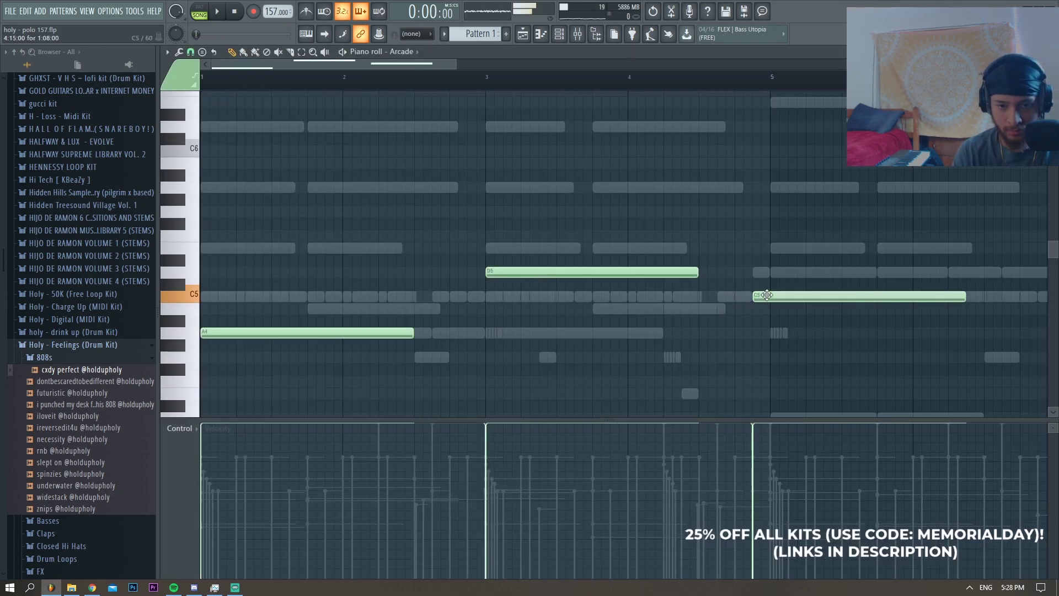
pyautogui.scroll(-2, 707, 314)
pyautogui.scroll(-2, 718, 281)
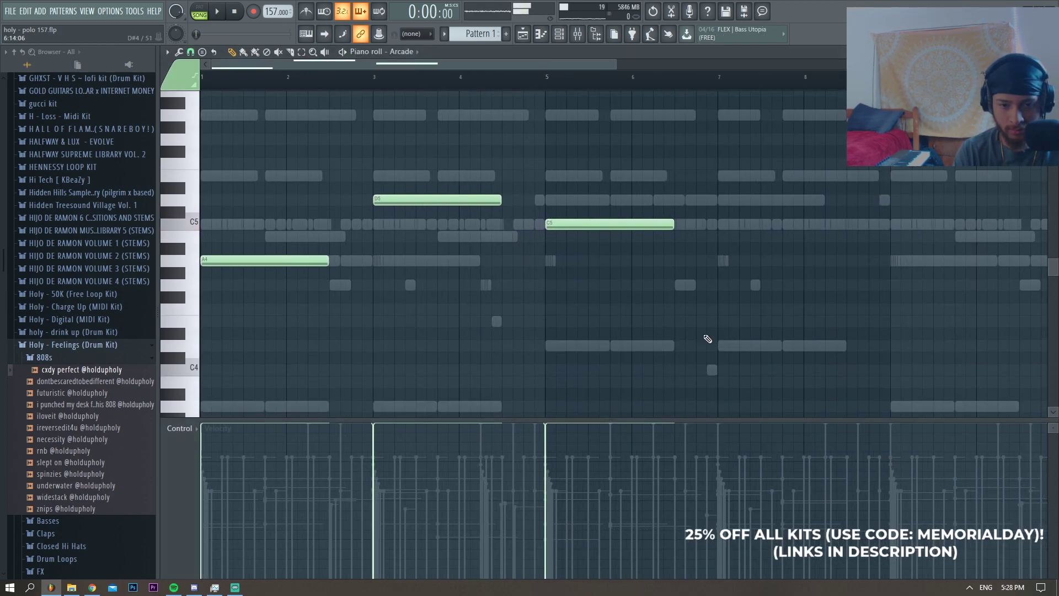
pyautogui.moveTo(714, 284); pyautogui.dragTo(717, 290)
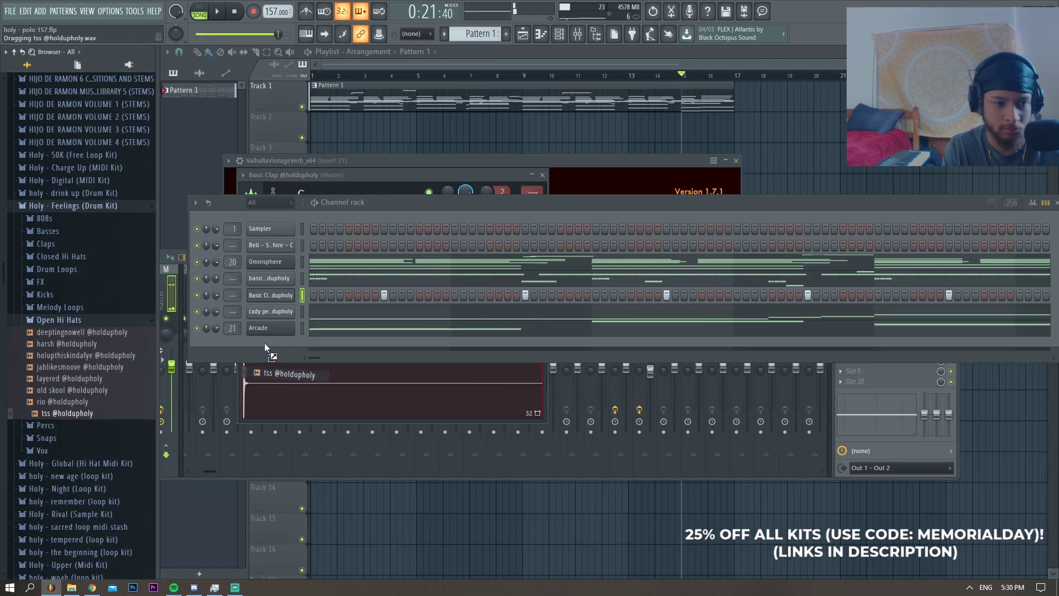
# Add the tss open hat as a channel and place its C5 hits early in bars 2, 6 and 10.
pyautogui.click(489, 344)
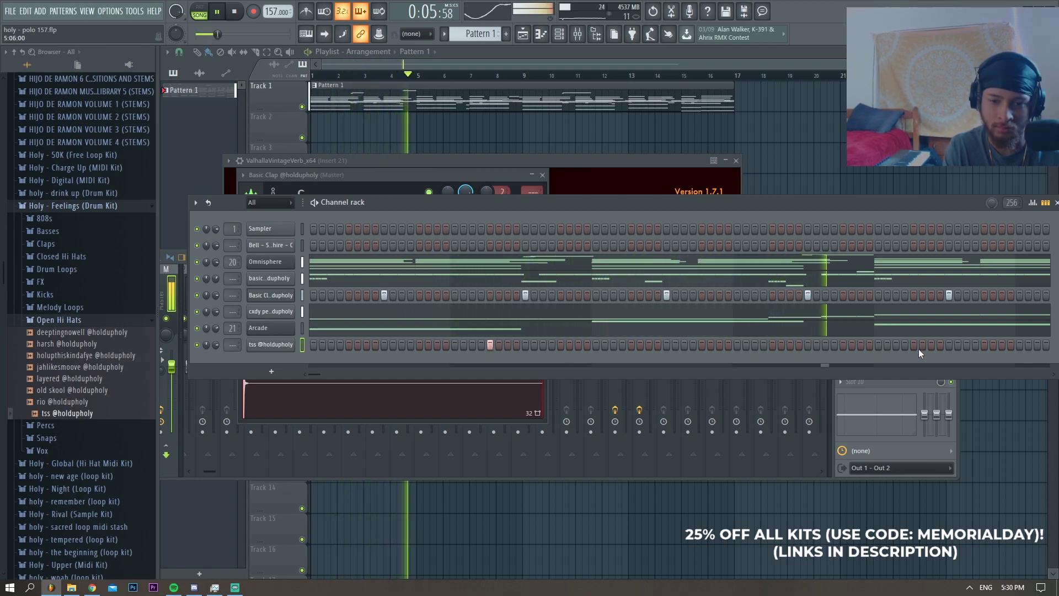
pyautogui.rightClick(323, 346)
pyautogui.click(327, 349)
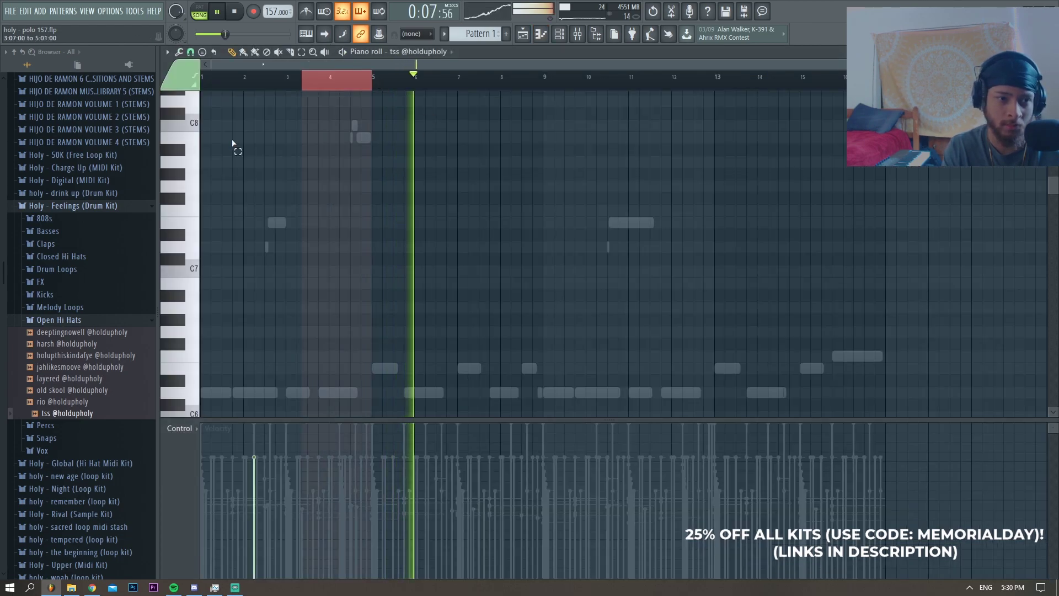
pyautogui.scroll(-6, 347, 312)
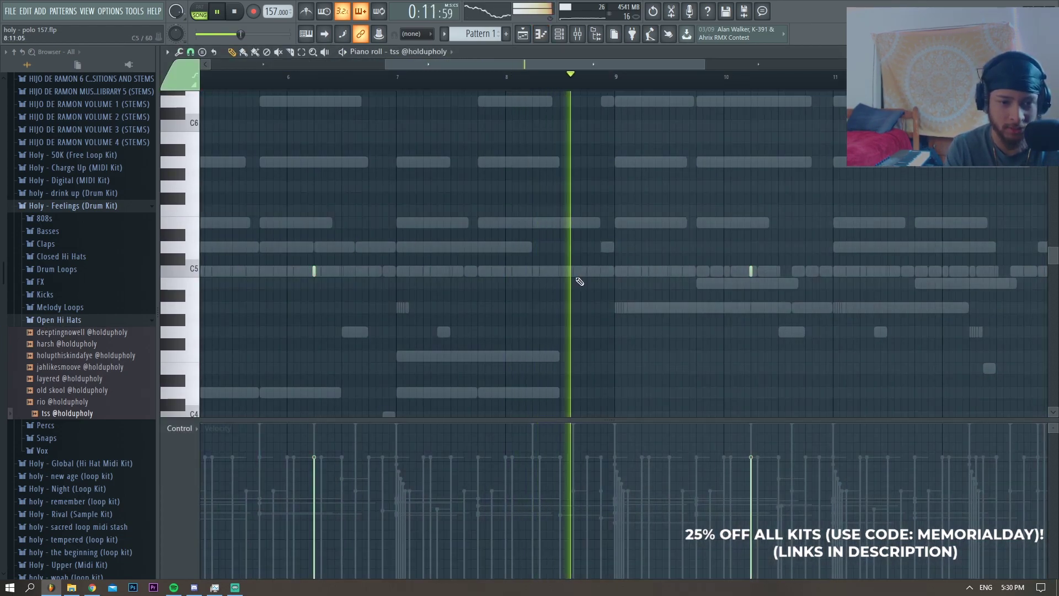
pyautogui.press('F7')
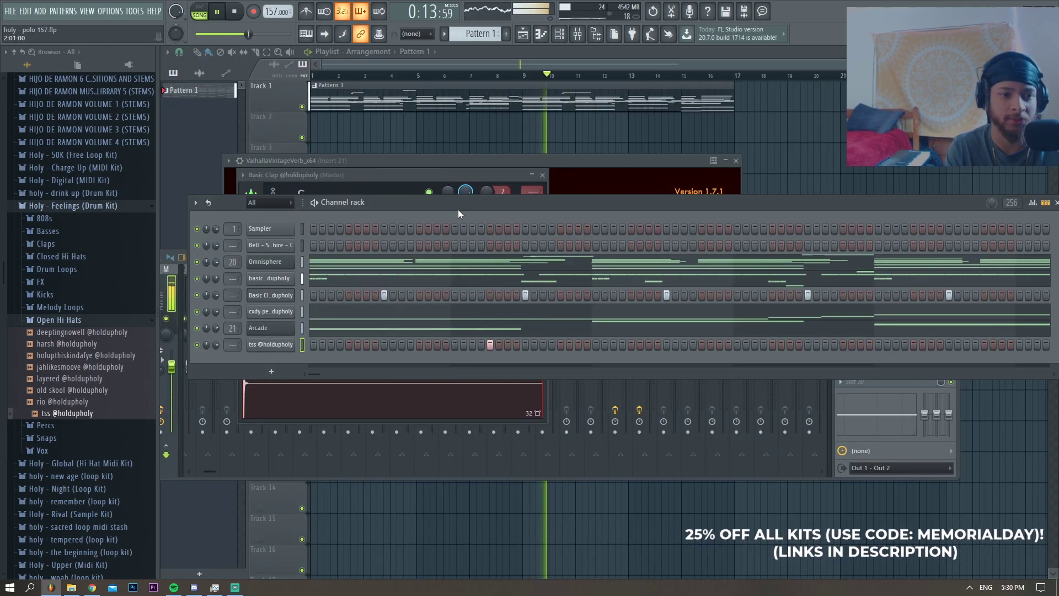
# Add the kick sample shorty got a thumper v1 as a new channel and open its piano roll.
pyautogui.click(66, 294)
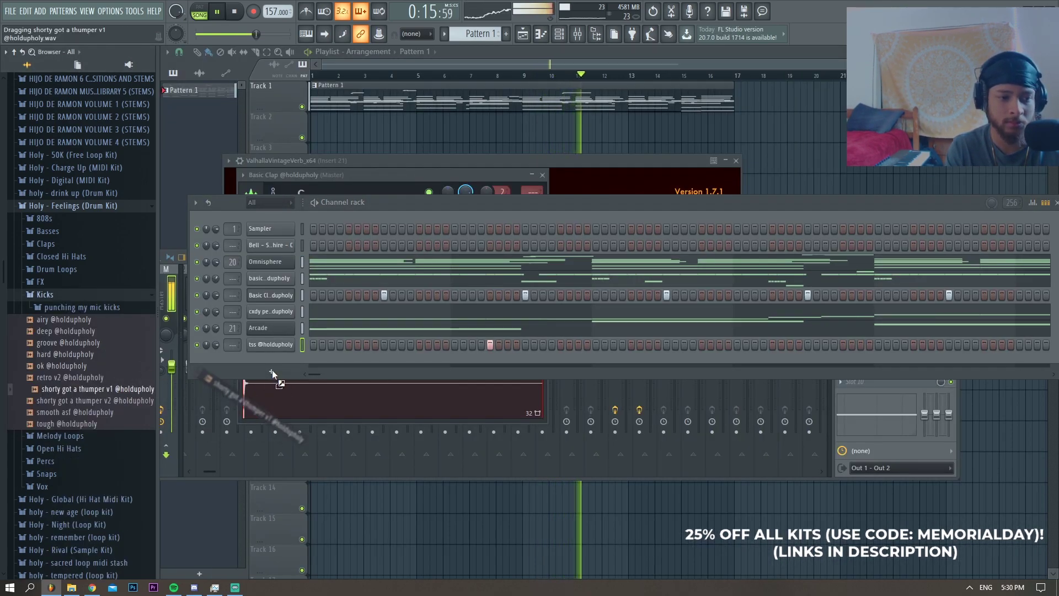
pyautogui.moveTo(273, 373); pyautogui.dragTo(306, 346)
pyautogui.click(303, 315)
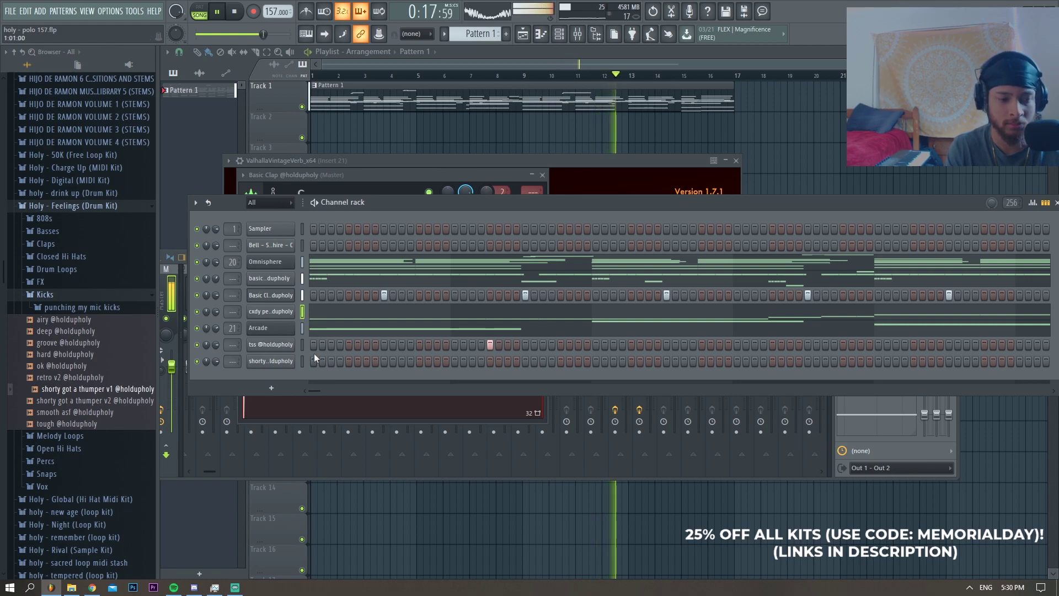
pyautogui.rightClick(283, 361)
pyautogui.click(309, 361)
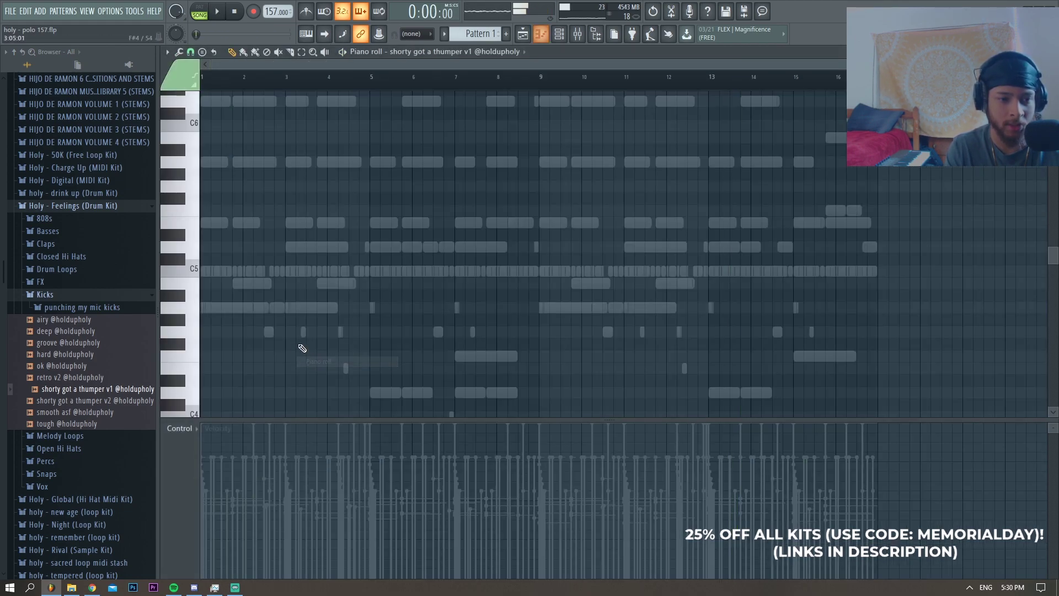
# Place a long C5 kick note at the start of bar 9.
pyautogui.scroll(3, 558, 289)
pyautogui.click(539, 271)
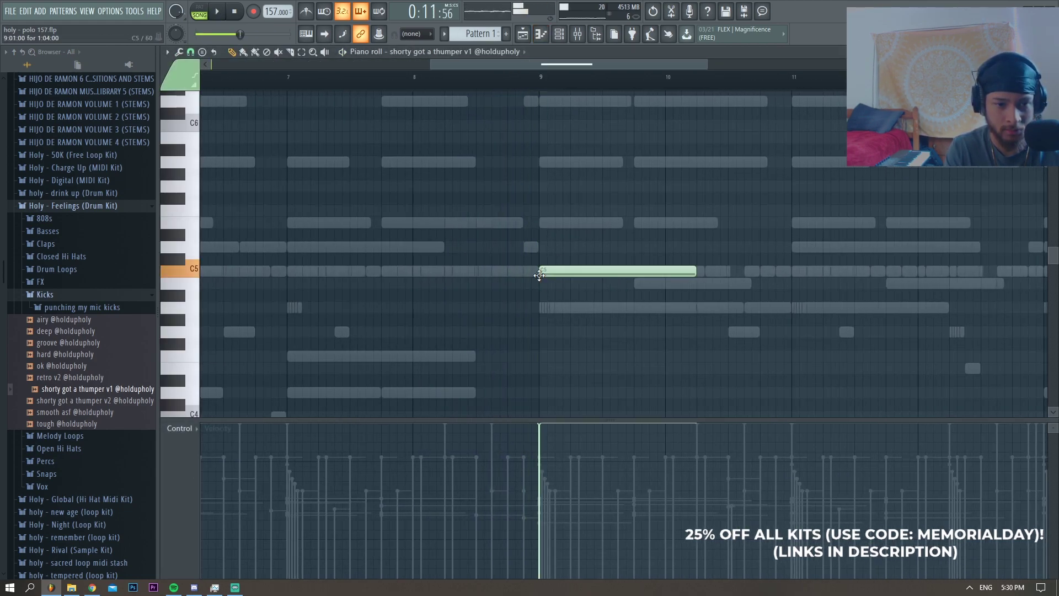
pyautogui.scroll(-3, 561, 275)
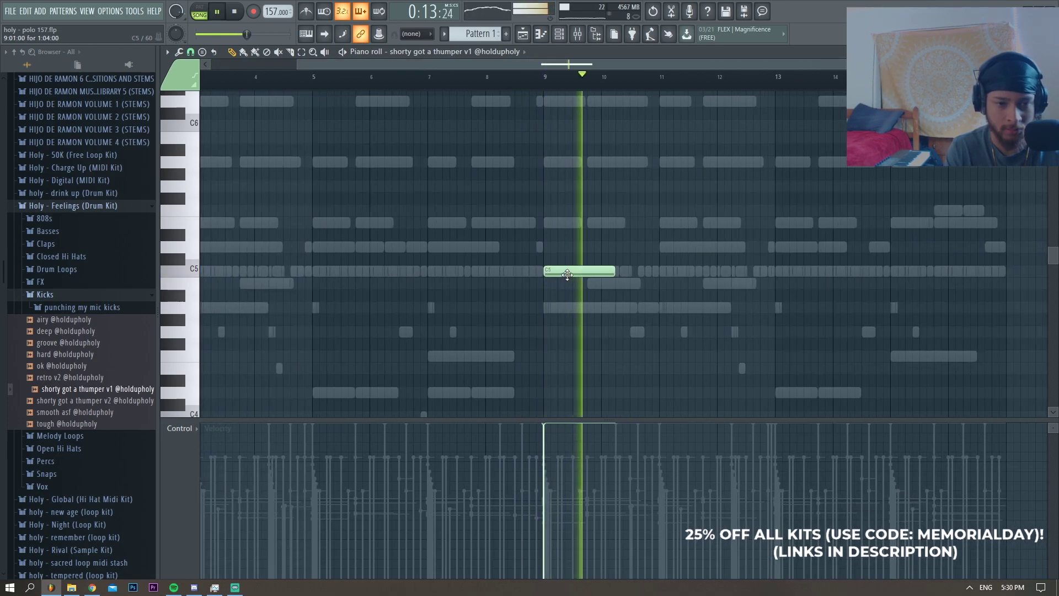
# Add three short C5 kick notes, two in bar 12 and one at the start of bar 13.
pyautogui.moveTo(792, 271); pyautogui.dragTo(697, 284)
pyautogui.scroll(2, 808, 271)
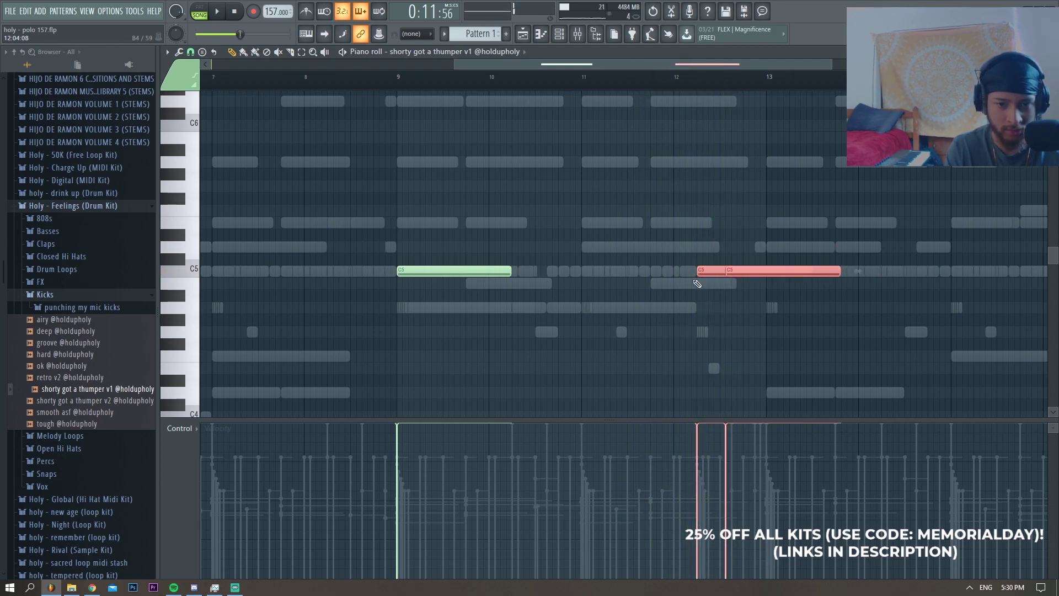
pyautogui.scroll(3, 724, 270)
pyautogui.moveTo(876, 272); pyautogui.dragTo(804, 286)
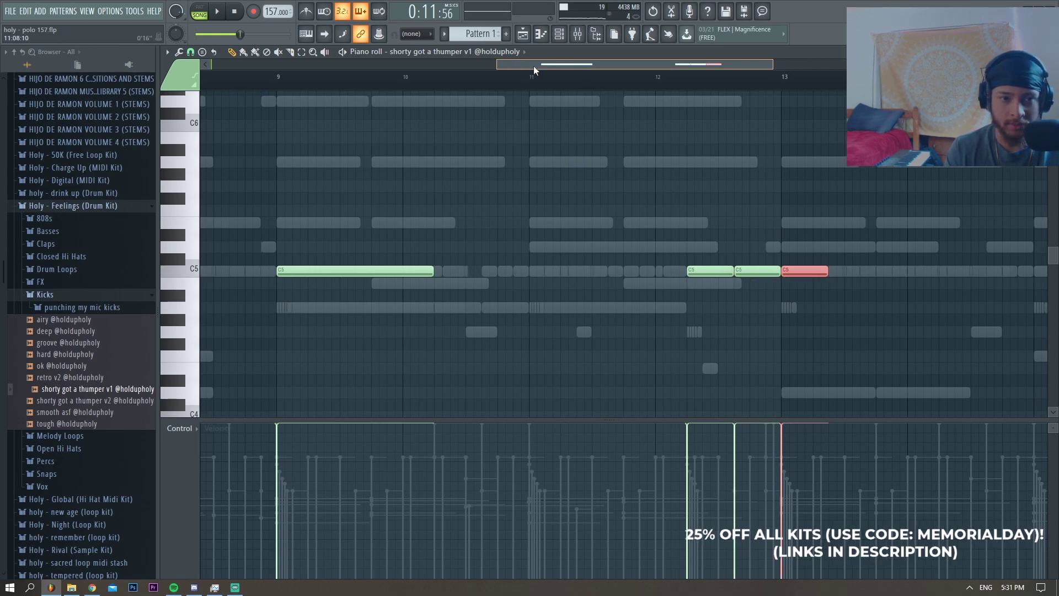
# Place long C5 kick notes at the starts of bars 1 and 5 and another early in bar 8.
pyautogui.scroll(-3, 700, 273)
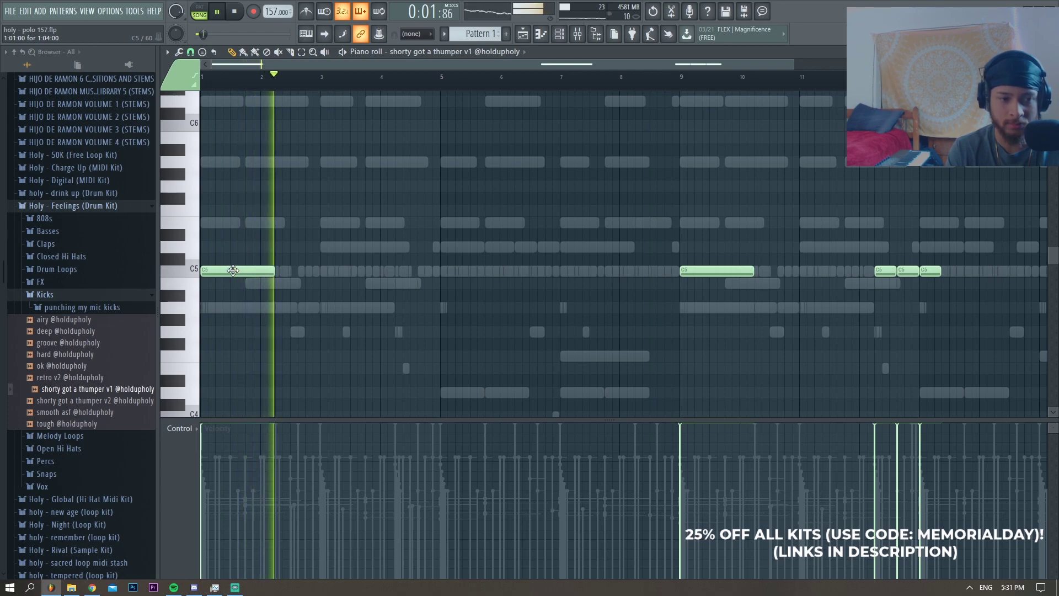
pyautogui.moveTo(238, 269); pyautogui.dragTo(697, 275)
pyautogui.scroll(2, 569, 275)
pyautogui.scroll(-2, 698, 276)
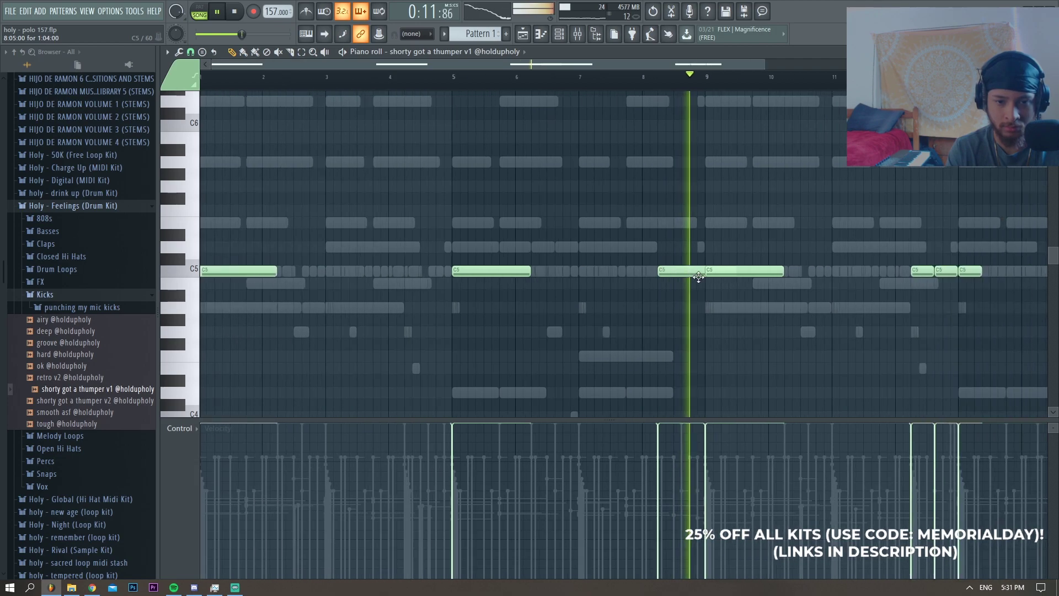
# Select the kick notes in bars 8 and 9 and apply Quick Legato to close the gaps up to bar 12.
pyautogui.keyDown('ctrl'); pyautogui.click(731, 276); pyautogui.keyUp('ctrl')
pyautogui.moveTo(755, 253); pyautogui.dragTo(692, 292)
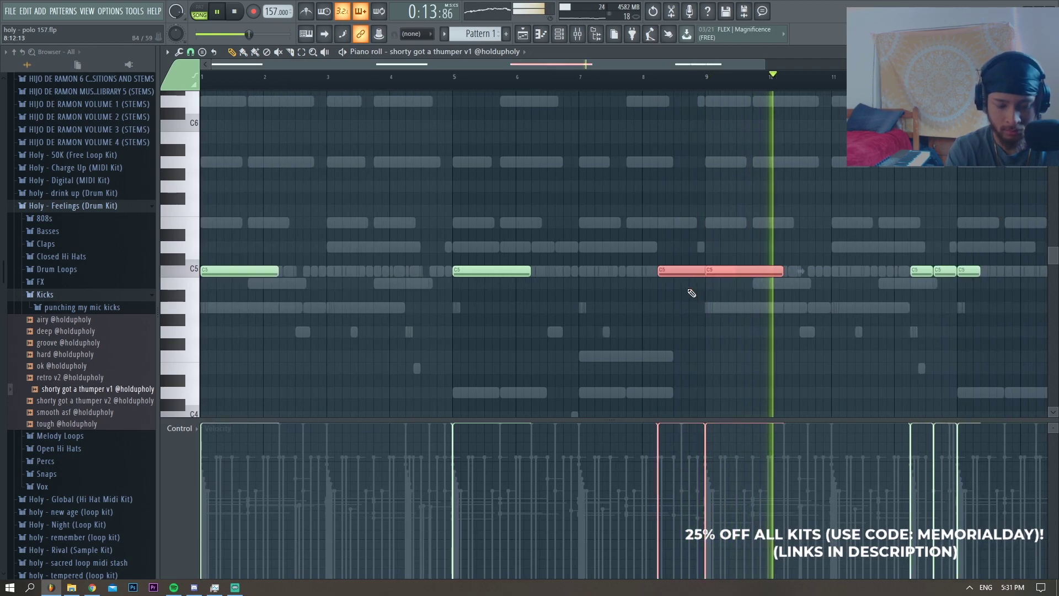
pyautogui.hotkey('ctrl', 'l')
pyautogui.keyDown('ctrl'); pyautogui.click(820, 239); pyautogui.keyUp('ctrl')
pyautogui.scroll(-1, 846, 248)
pyautogui.scroll(3, 863, 293)
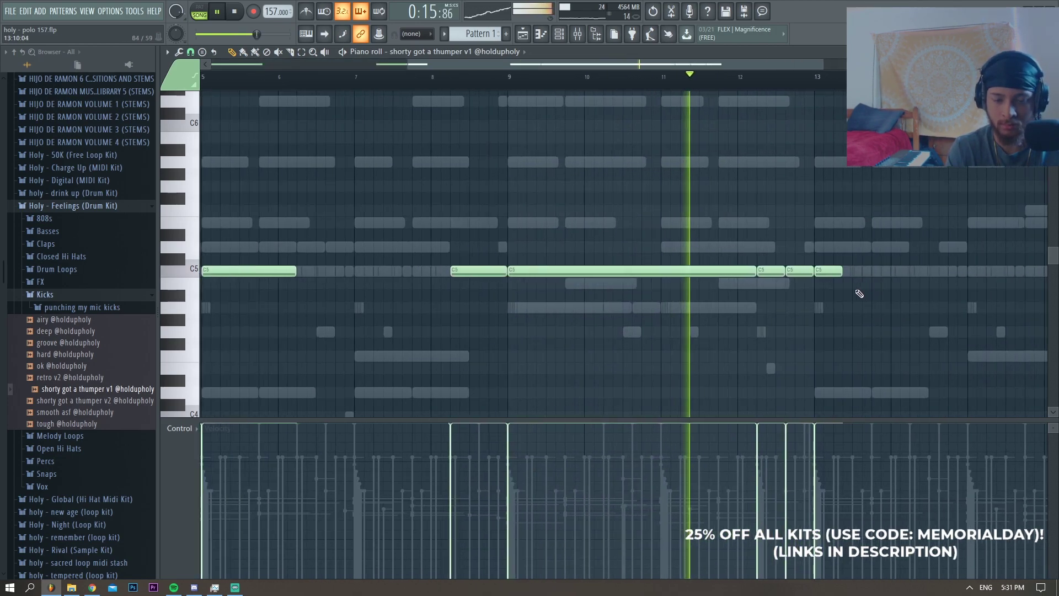
# Add another C5 kick note in bar 16, near the end of the pattern.
pyautogui.scroll(-3, 833, 291)
pyautogui.scroll(4, 754, 287)
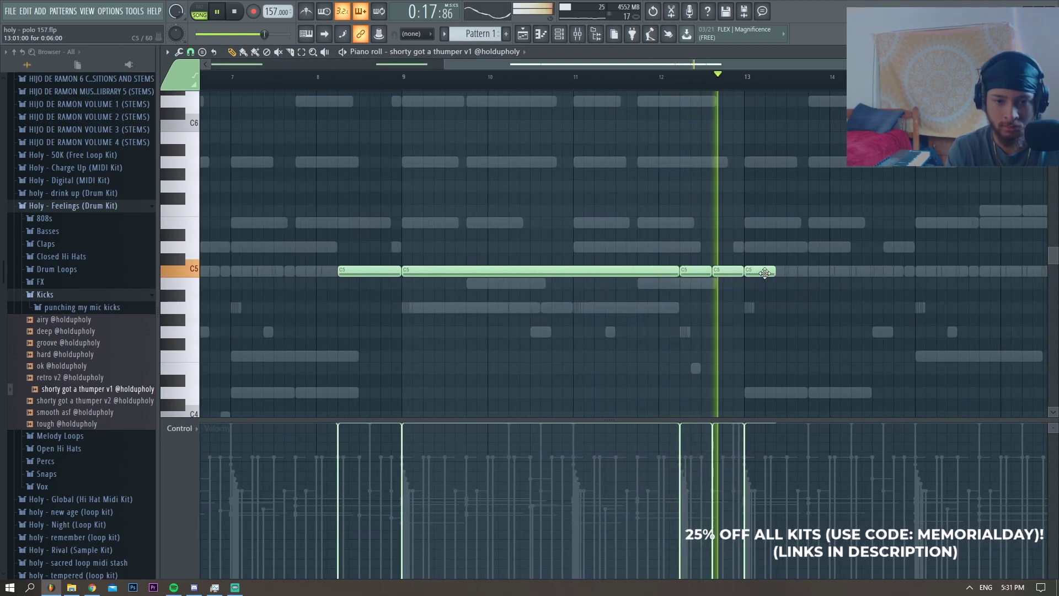
pyautogui.scroll(-3, 758, 273)
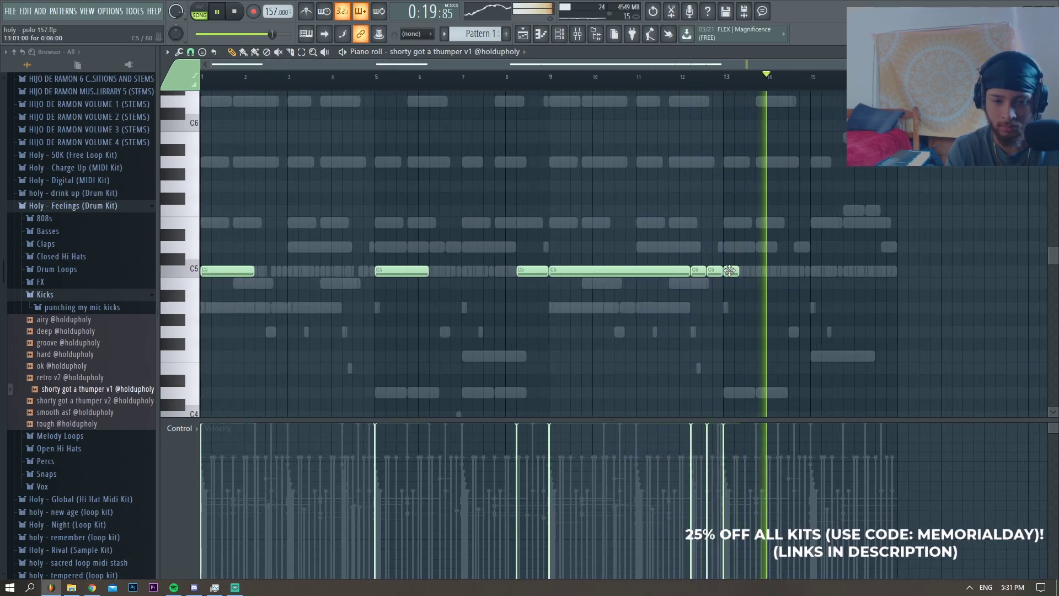
pyautogui.moveTo(870, 272); pyautogui.dragTo(888, 272)
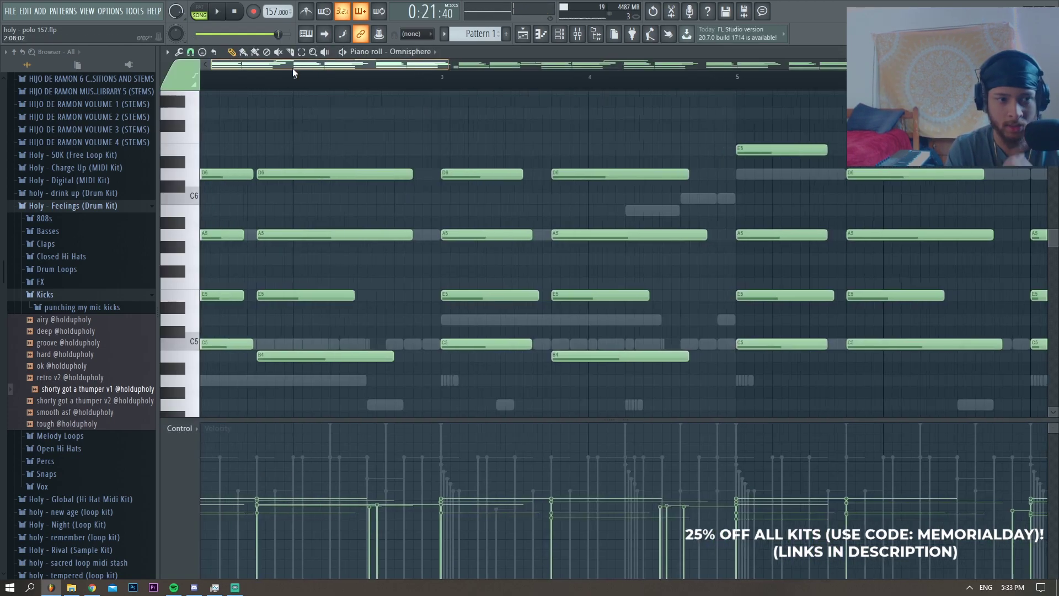
# Shorten the long A5 note in Omnisphere's bar 2 and add short G5, A5 and F5 notes after it.
pyautogui.scroll(2, 235, 91)
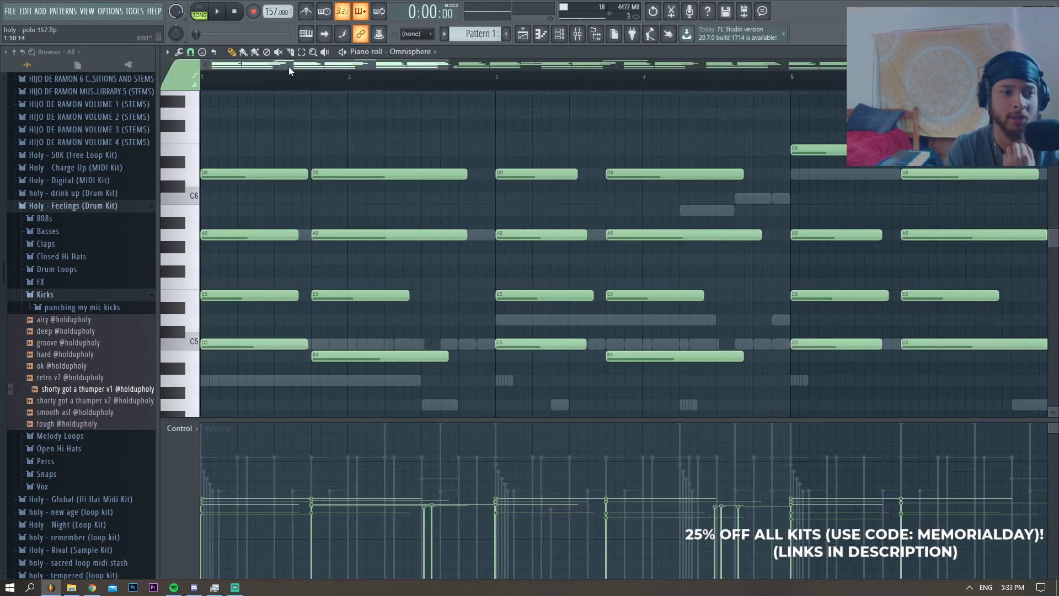
pyautogui.scroll(2, 210, 264)
pyautogui.click(712, 260)
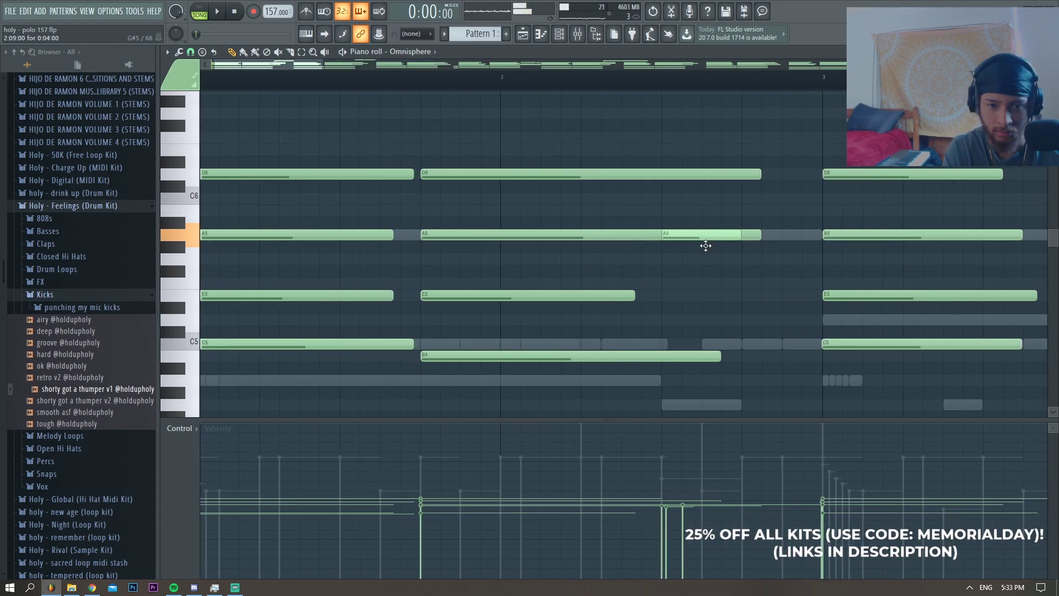
pyautogui.moveTo(661, 235); pyautogui.dragTo(757, 236)
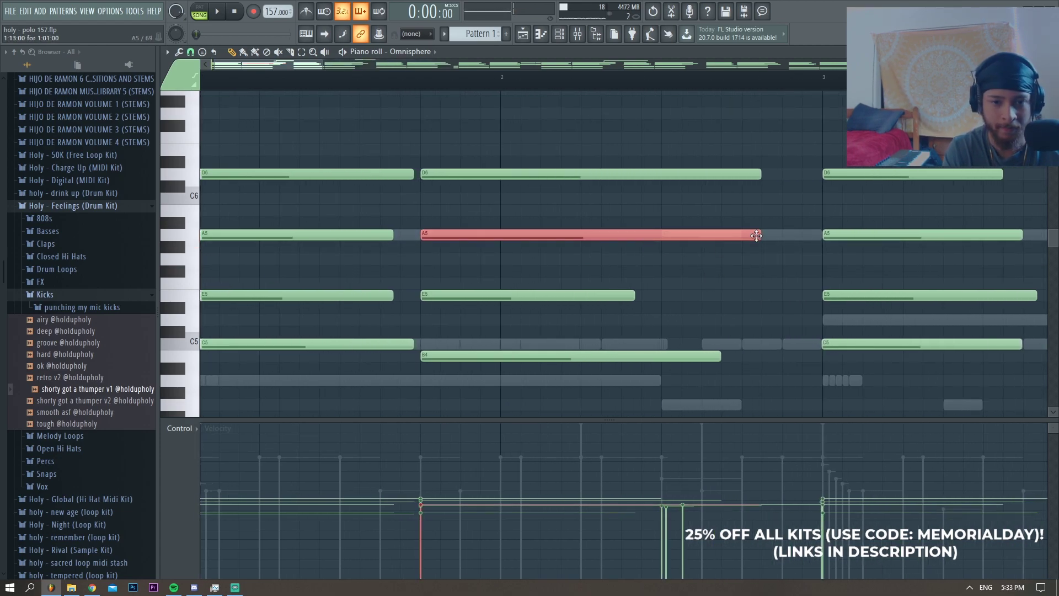
pyautogui.moveTo(672, 235); pyautogui.dragTo(678, 264)
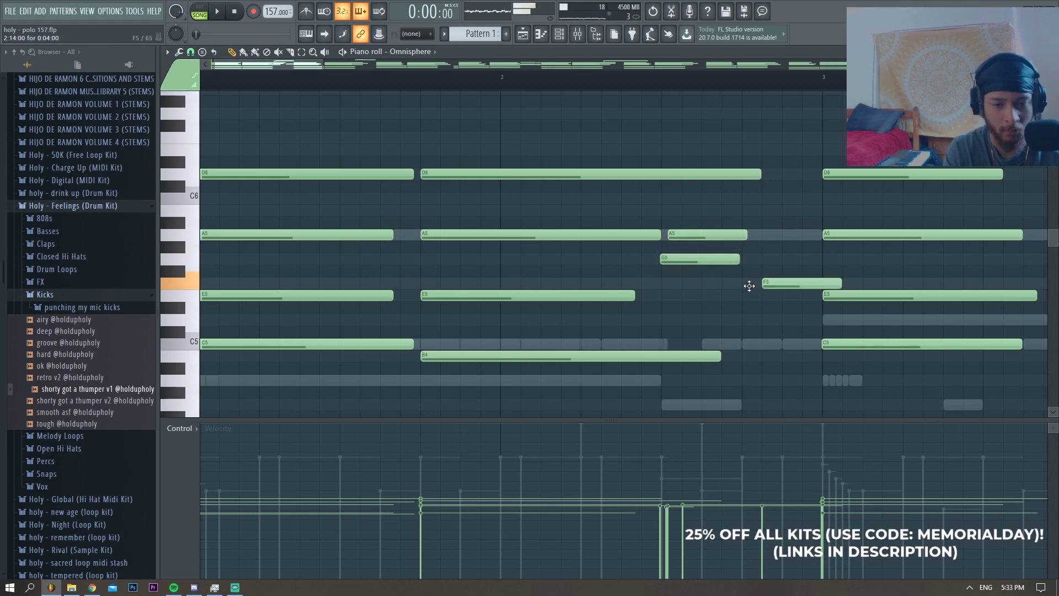
pyautogui.moveTo(754, 291); pyautogui.dragTo(773, 291)
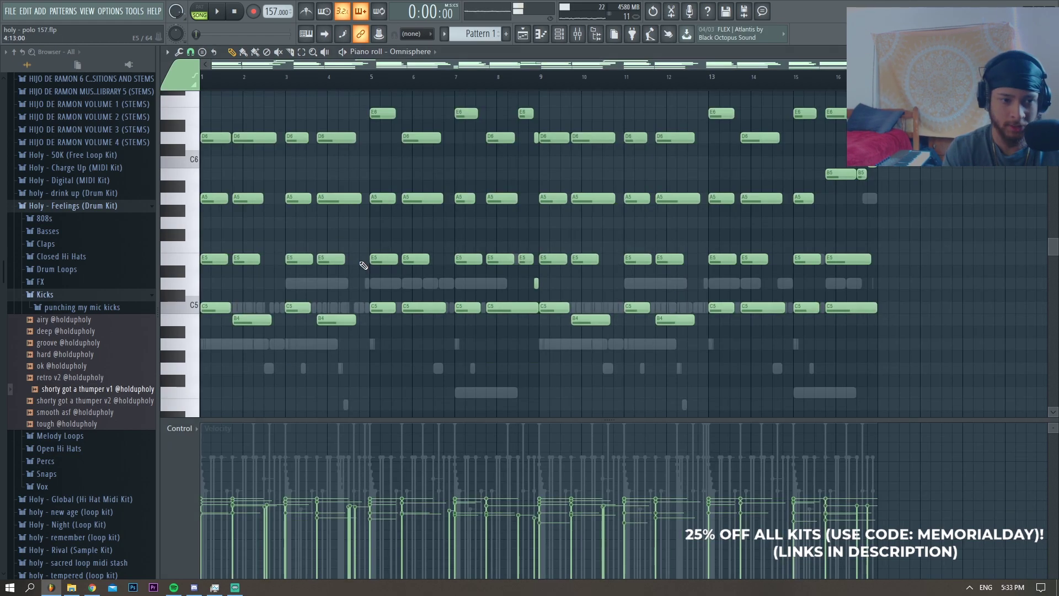
# Transpose the whole Omnisphere part up two semitones and adjust Arcade's Felt Piano Simple Chords 03 loop to match.
pyautogui.scroll(-2, 362, 264)
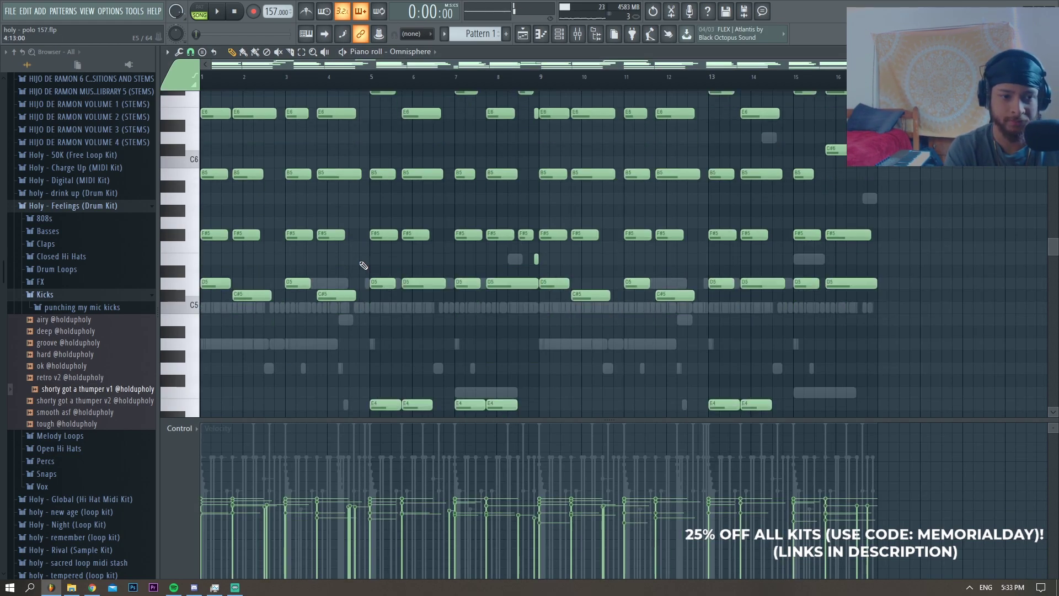
pyautogui.press('F7')
pyautogui.click(270, 328)
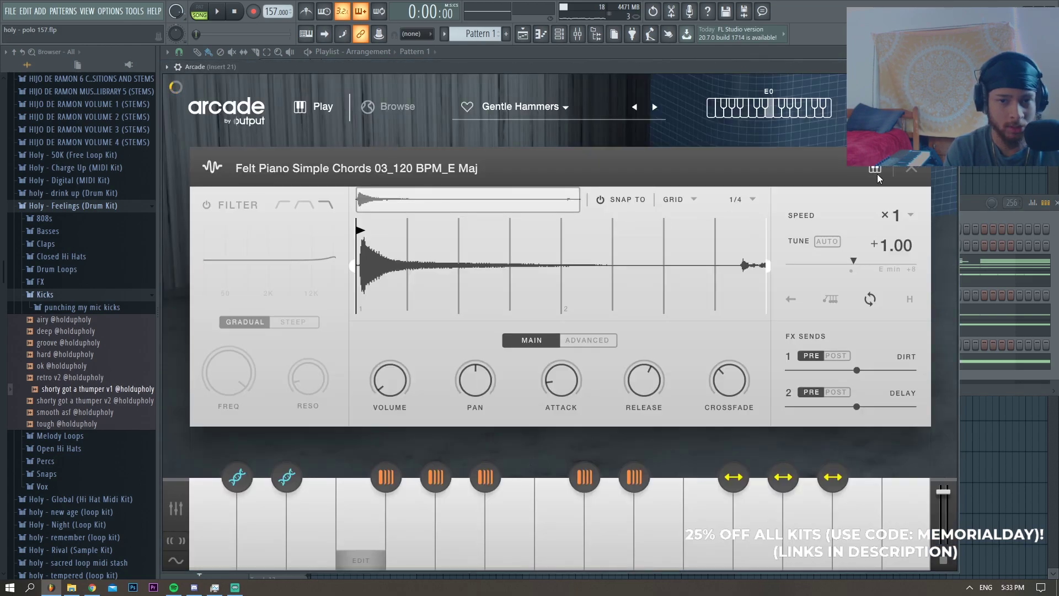
pyautogui.click(875, 171)
pyautogui.click(851, 108)
pyautogui.click(847, 364)
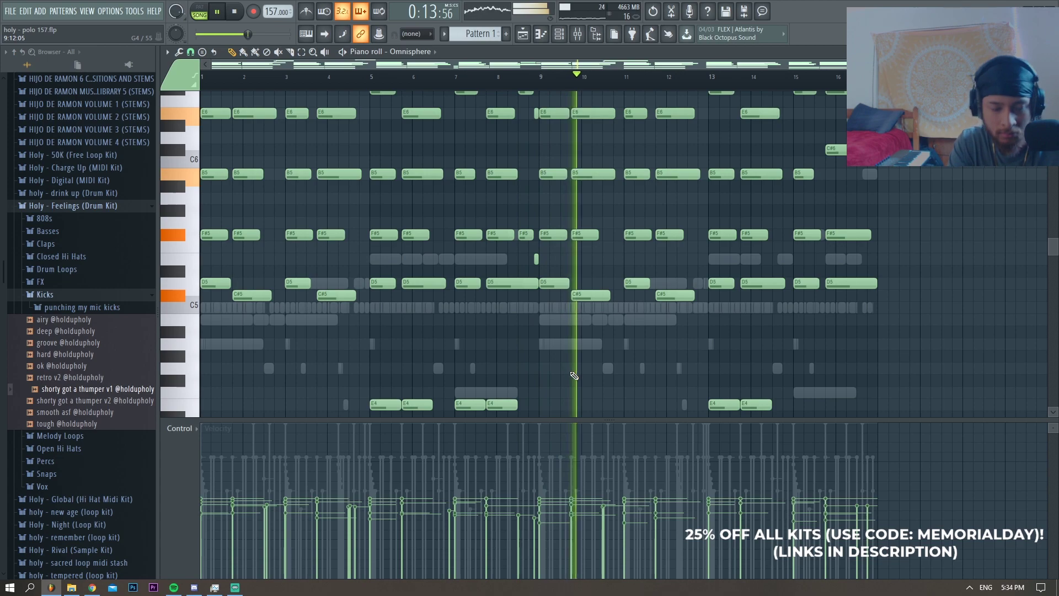
# Add G7 and F#7 melody notes in Omnisphere's bar 12 and join them with Quick Legato, ending at bar 13.
pyautogui.press('F7')
pyautogui.click(504, 264)
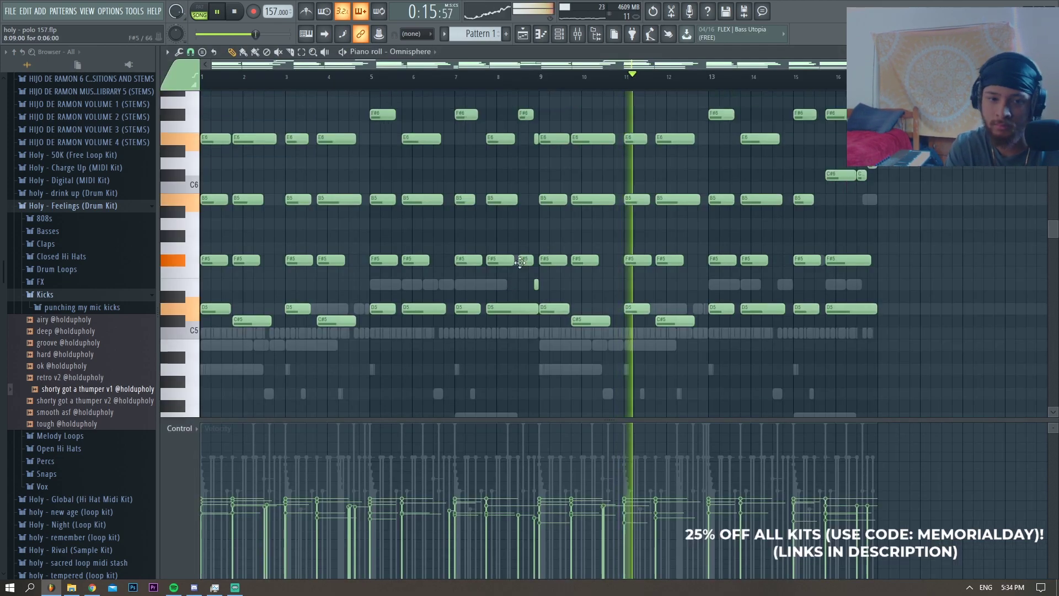
pyautogui.press('space')
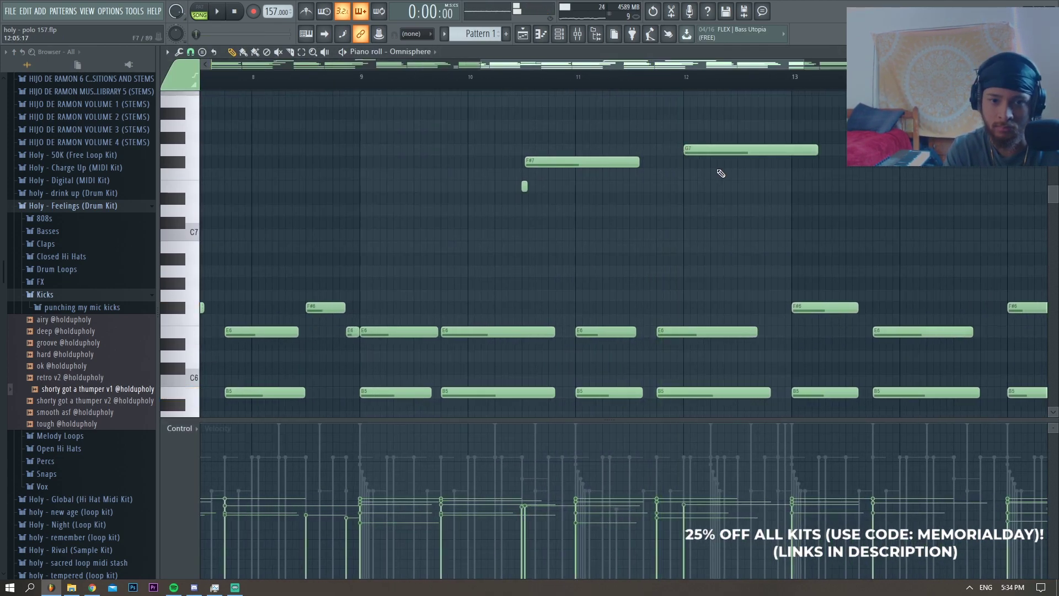
pyautogui.scroll(2, 772, 165)
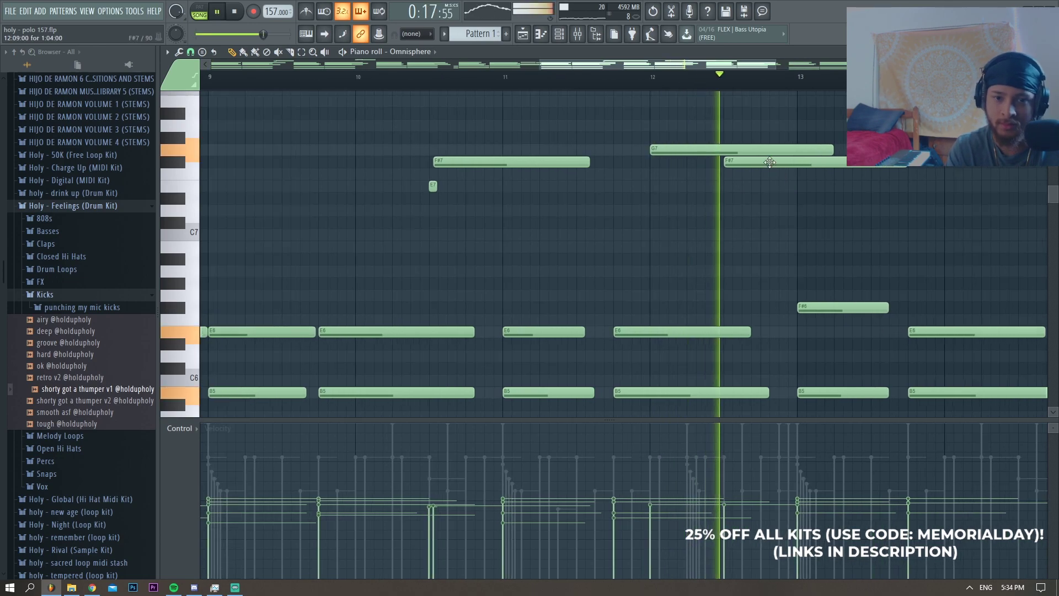
pyautogui.moveTo(814, 180); pyautogui.dragTo(742, 142)
pyautogui.hotkey('ctrl', 'l')
pyautogui.hotkey('ctrl', 'd')
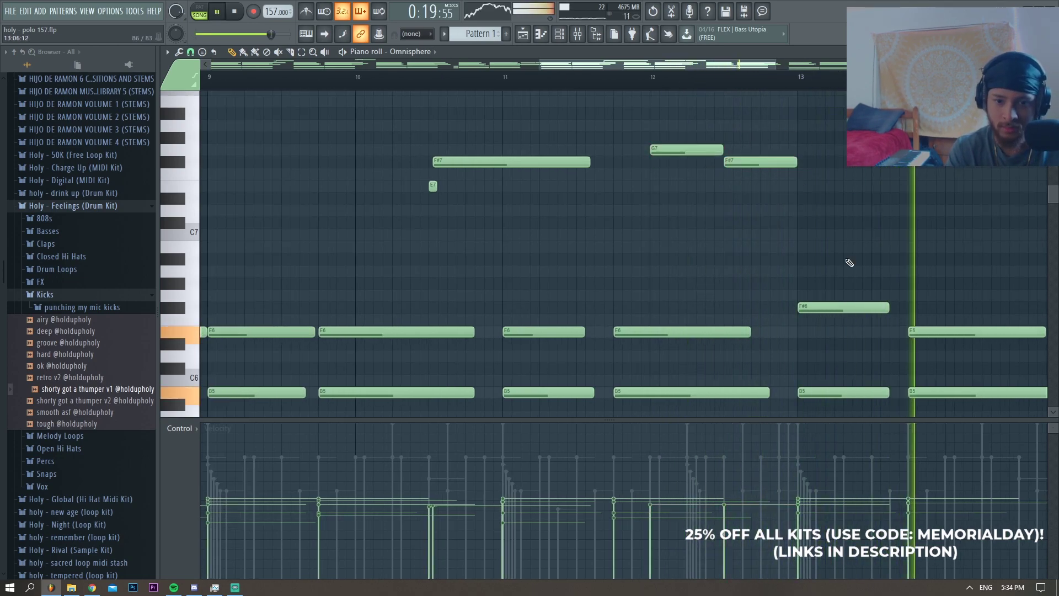
# Raise the velocity of the F#6 note at bar 13 and lengthen it to meet the following E6 note.
pyautogui.click(822, 307)
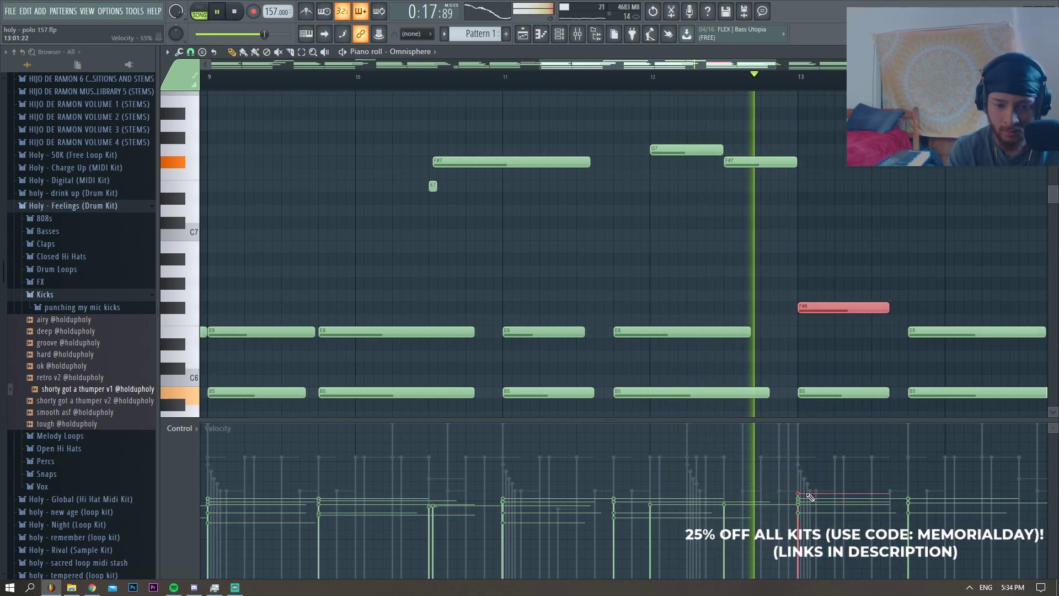
pyautogui.scroll(-2, 741, 303)
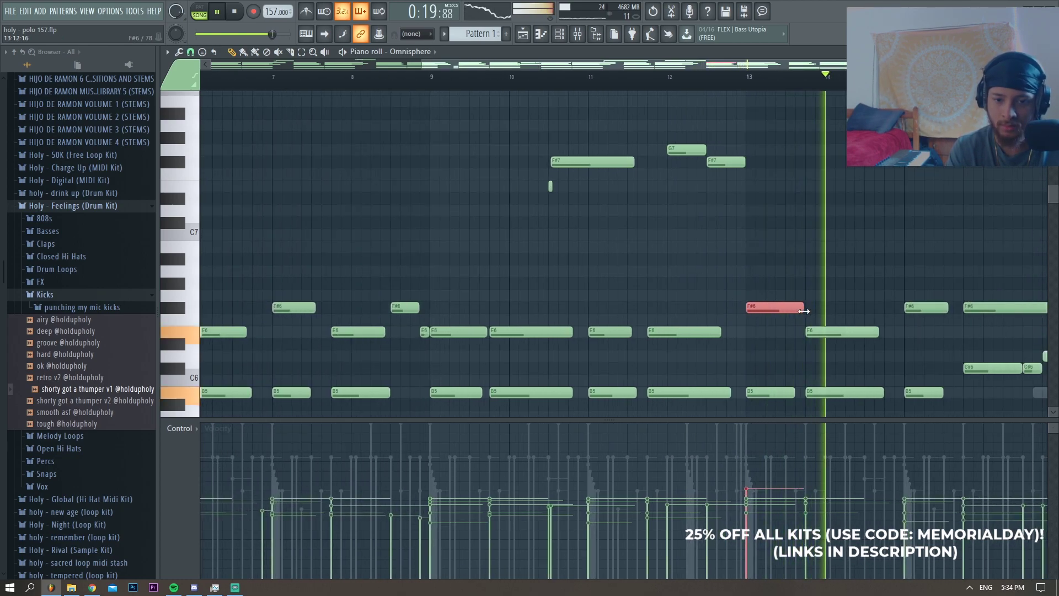
pyautogui.scroll(-2, 737, 302)
pyautogui.scroll(-1, 737, 302)
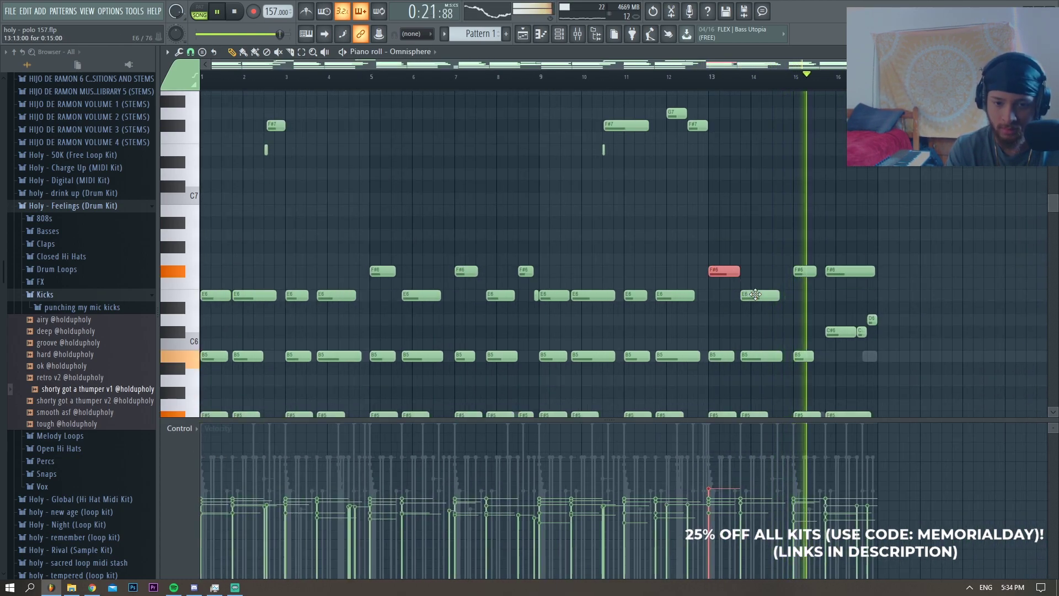
pyautogui.press('space')
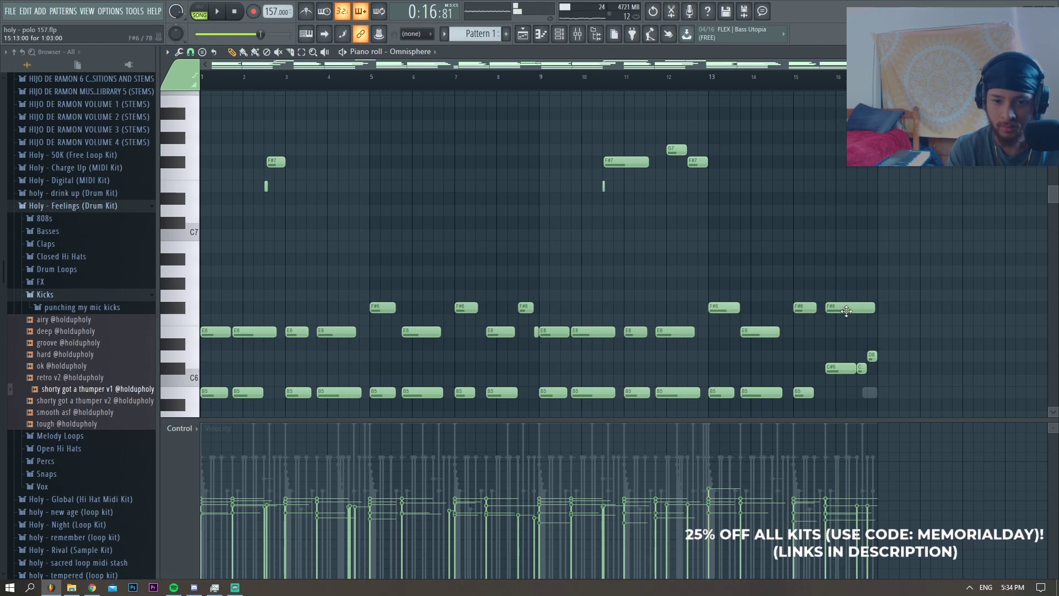
# Rework the last Omnisphere chord late in bar 15, with E3 and E2 bass notes and E6 on top.
pyautogui.scroll(2, 808, 161)
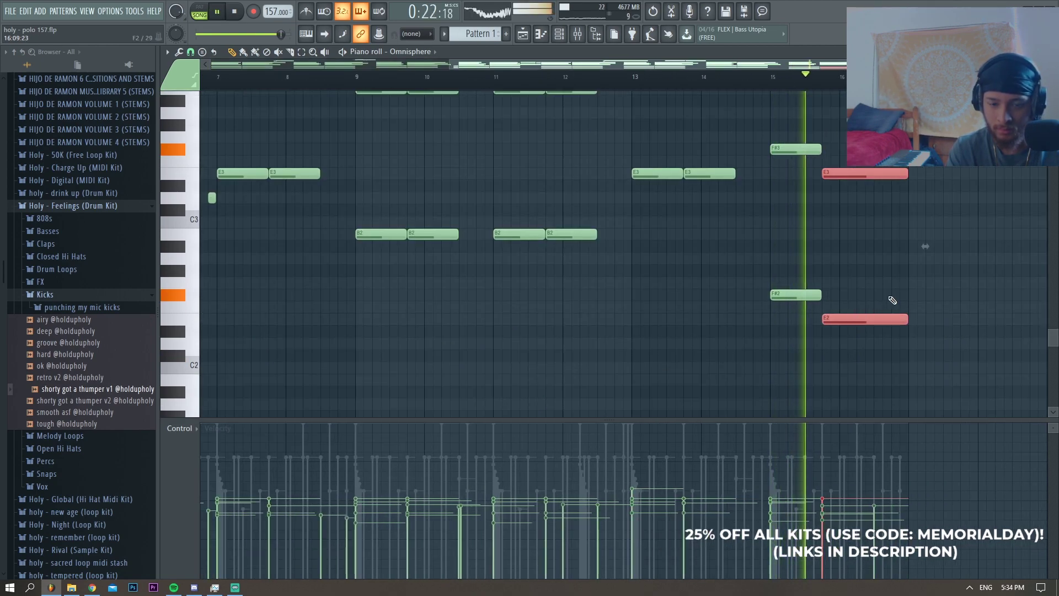
pyautogui.scroll(3, 923, 295)
pyautogui.scroll(-2, 901, 319)
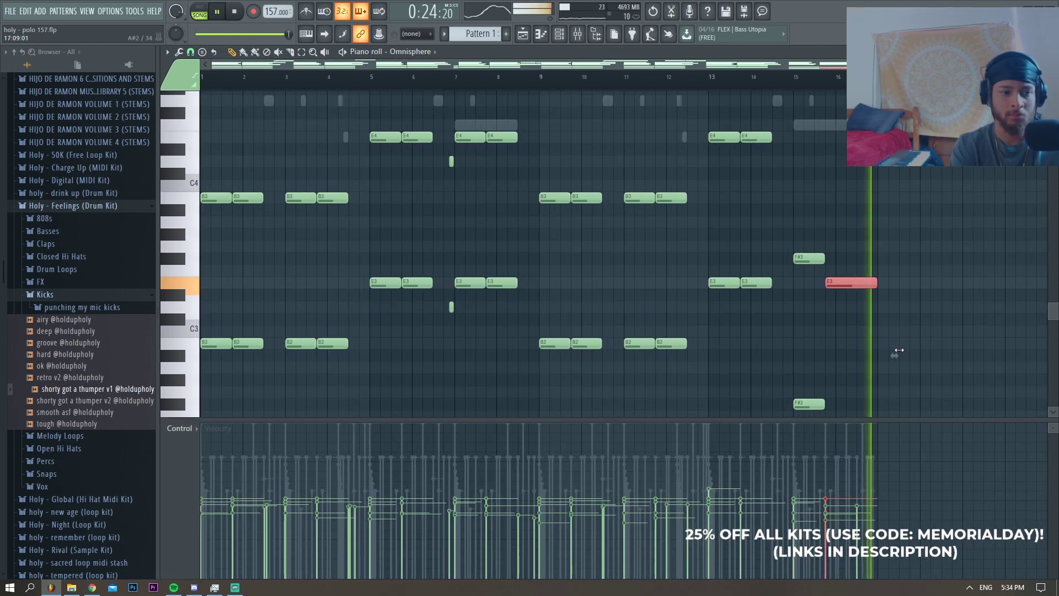
pyautogui.press('Escape')
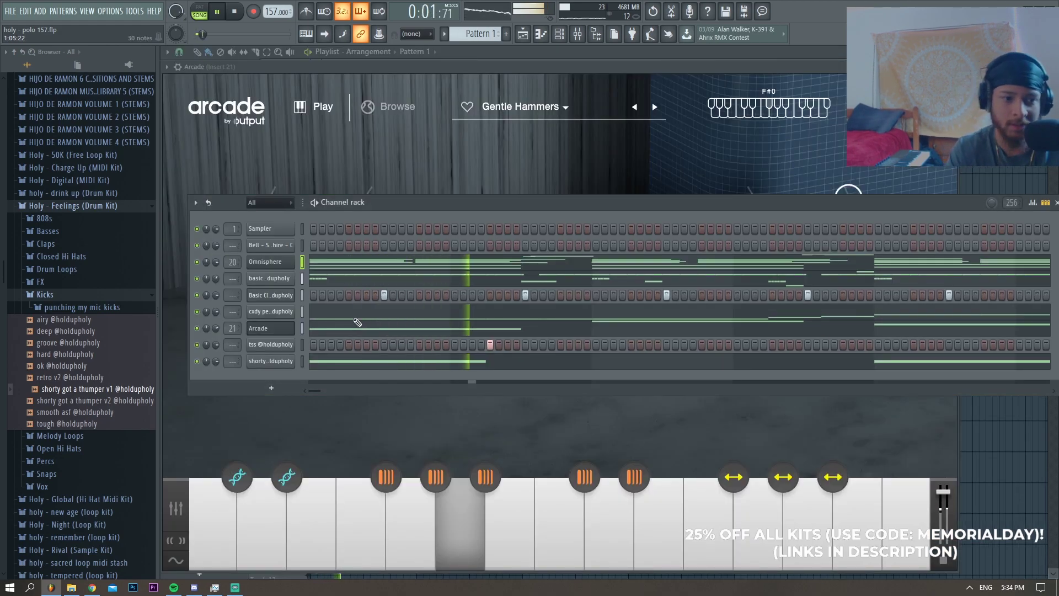
# Open the cxdy perfect 808's piano roll and raise its final note in bar 16 to E6.
pyautogui.click(365, 314)
pyautogui.scroll(3, 667, 334)
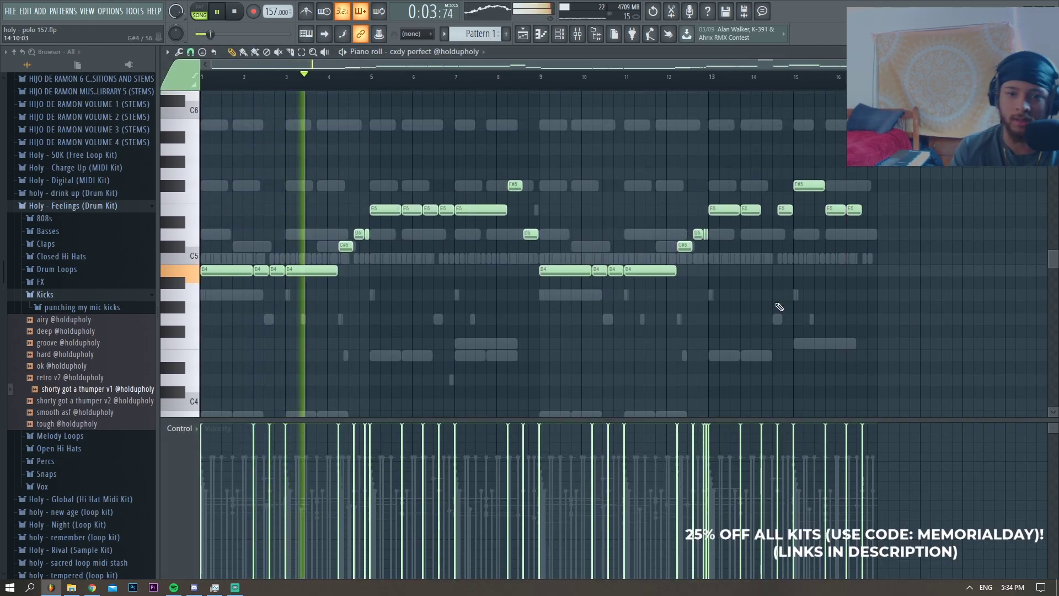
pyautogui.scroll(2, 825, 248)
pyautogui.scroll(2, 896, 191)
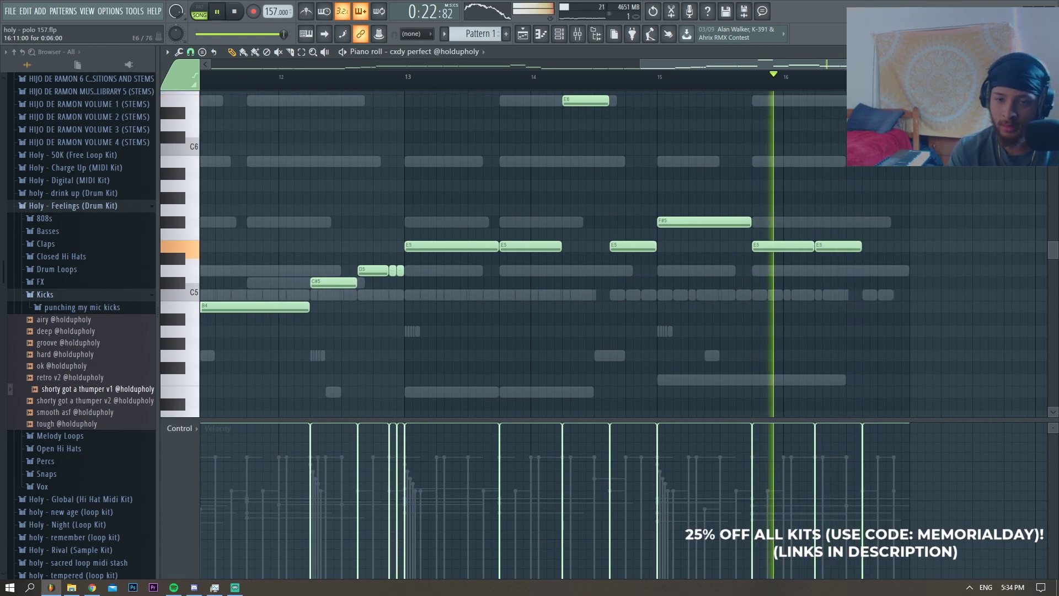
pyautogui.scroll(1, 916, 232)
pyautogui.scroll(1, 918, 209)
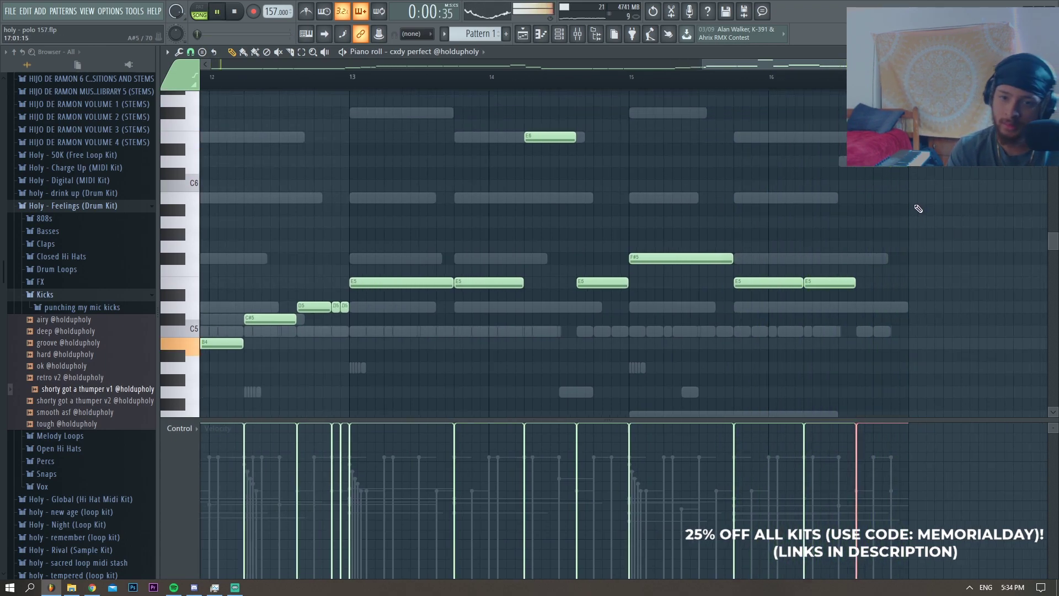
pyautogui.scroll(1, 919, 205)
pyautogui.scroll(-4, 896, 249)
# Lower Omnisphere's short high notes late in bar 4 by one octave to C#7 and D7, and return to the channel rack.
pyautogui.press('F7')
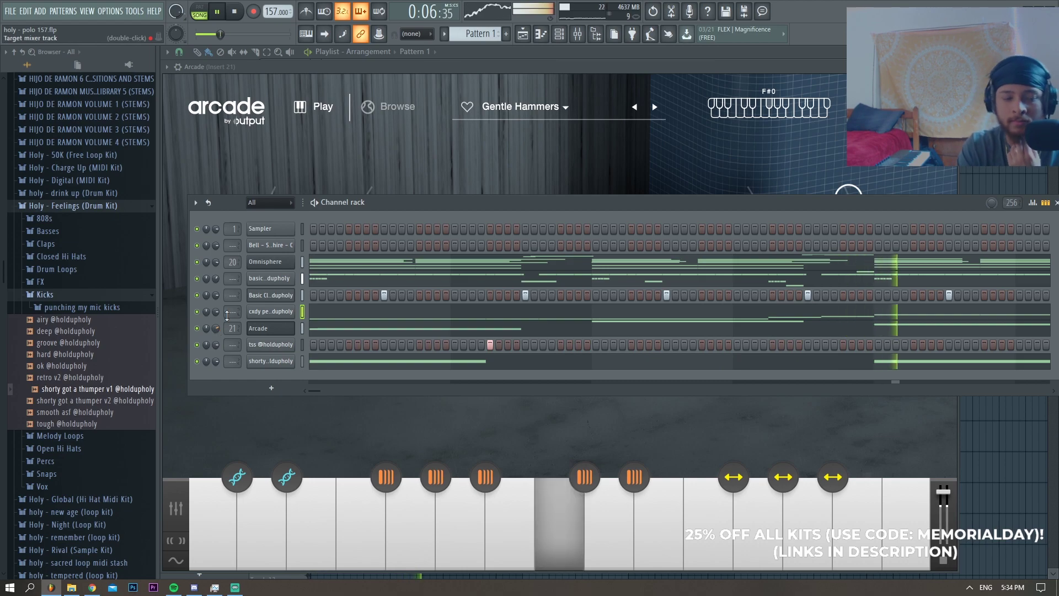
pyautogui.click(342, 262)
pyautogui.scroll(7, 345, 273)
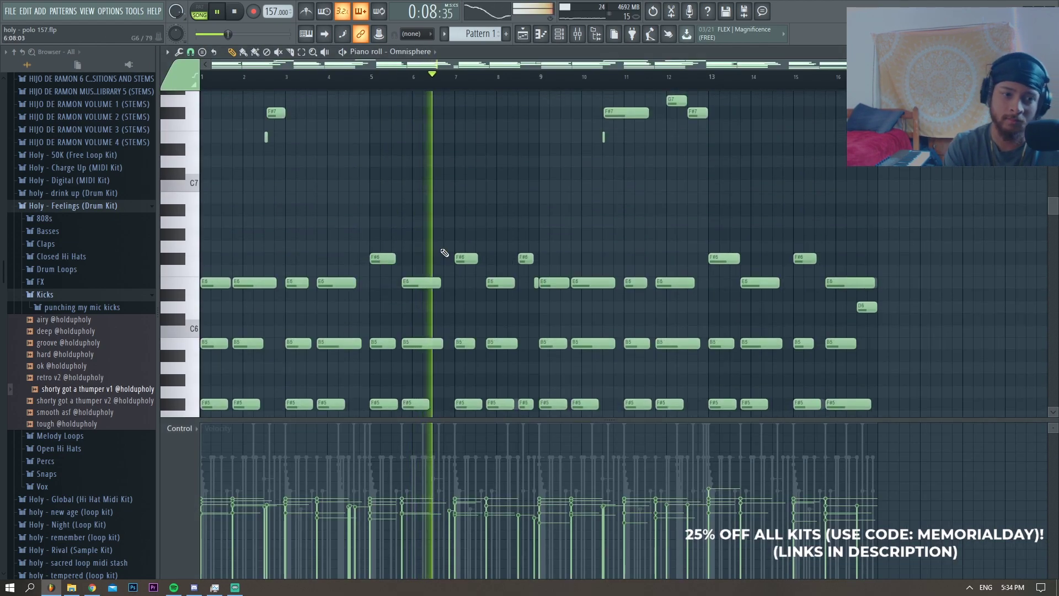
pyautogui.moveTo(400, 191); pyautogui.dragTo(339, 132)
pyautogui.hotkey('ctrl', 'Down')
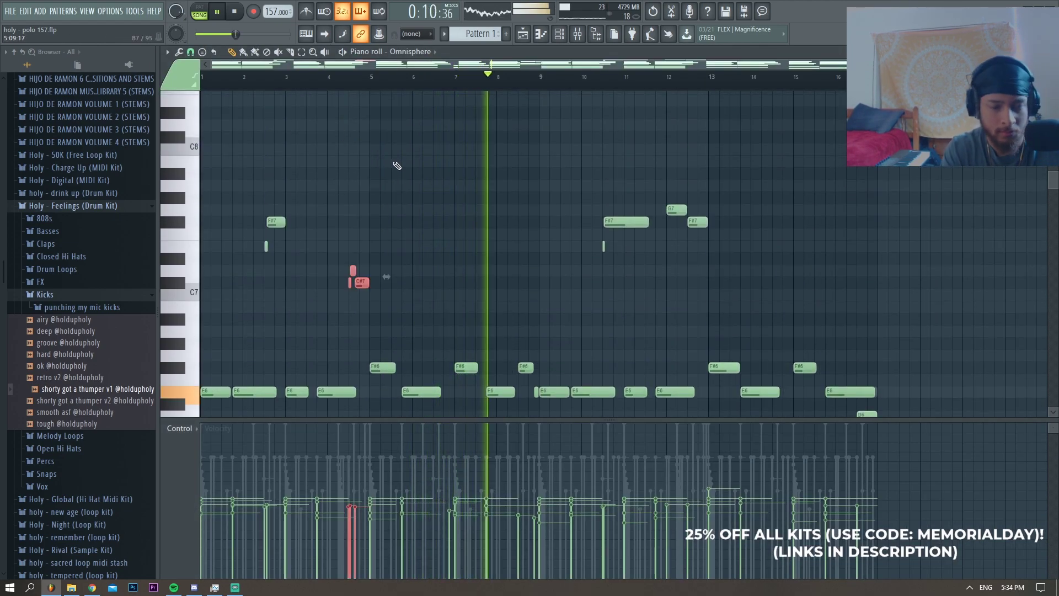
pyautogui.scroll(-3, 605, 237)
pyautogui.scroll(4, 538, 282)
pyautogui.scroll(-3, 581, 299)
pyautogui.press('F7')
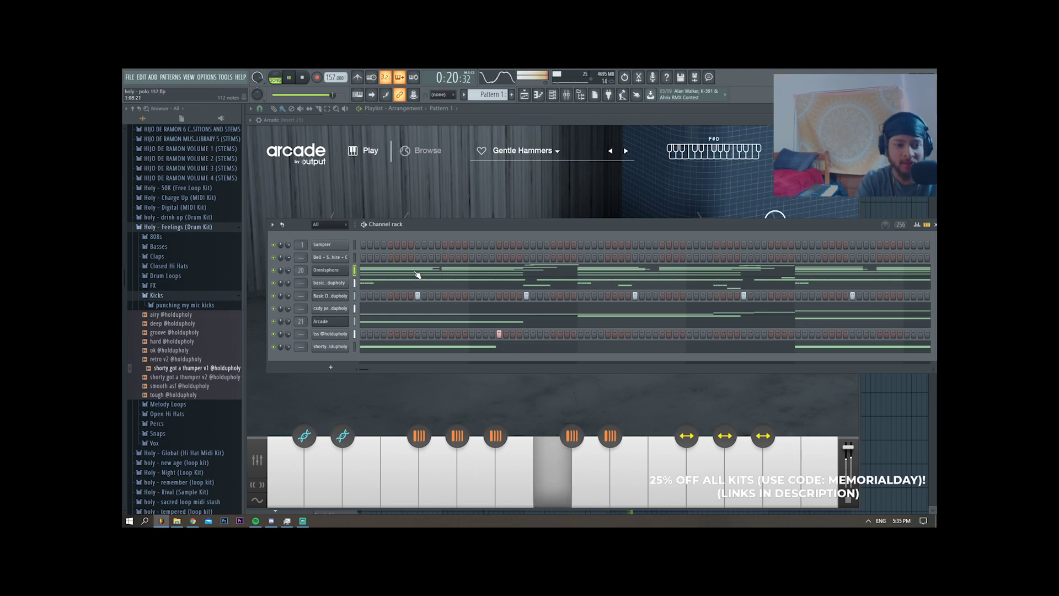
# Open Omnisphere's piano roll, select its high melody notes and play the passage at bar 12.
pyautogui.click(417, 274)
pyautogui.press('space')
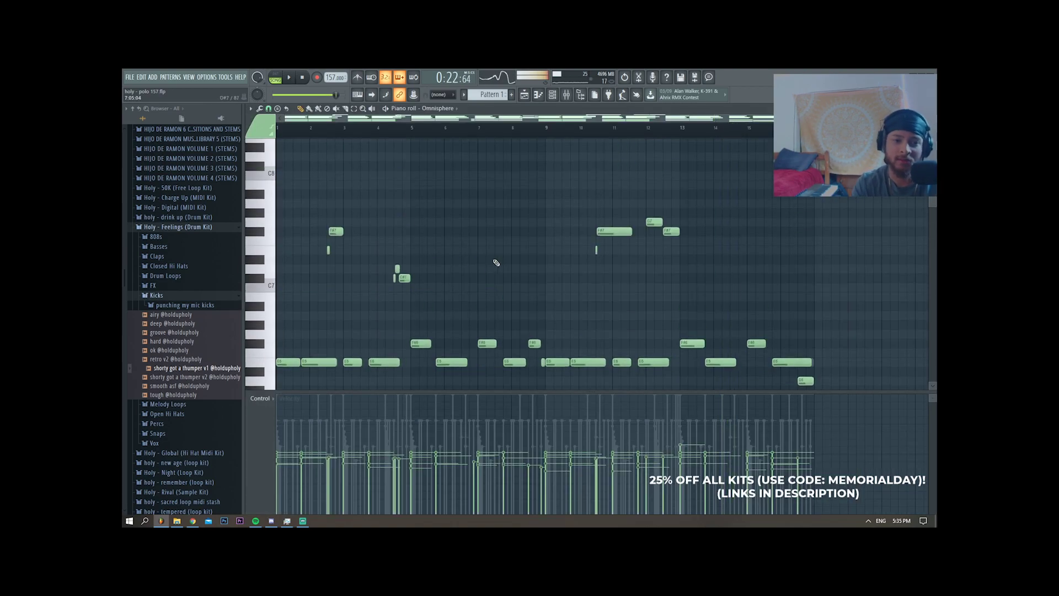
pyautogui.scroll(1, 497, 261)
pyautogui.moveTo(720, 310); pyautogui.dragTo(277, 226)
pyautogui.scroll(-5, 437, 221)
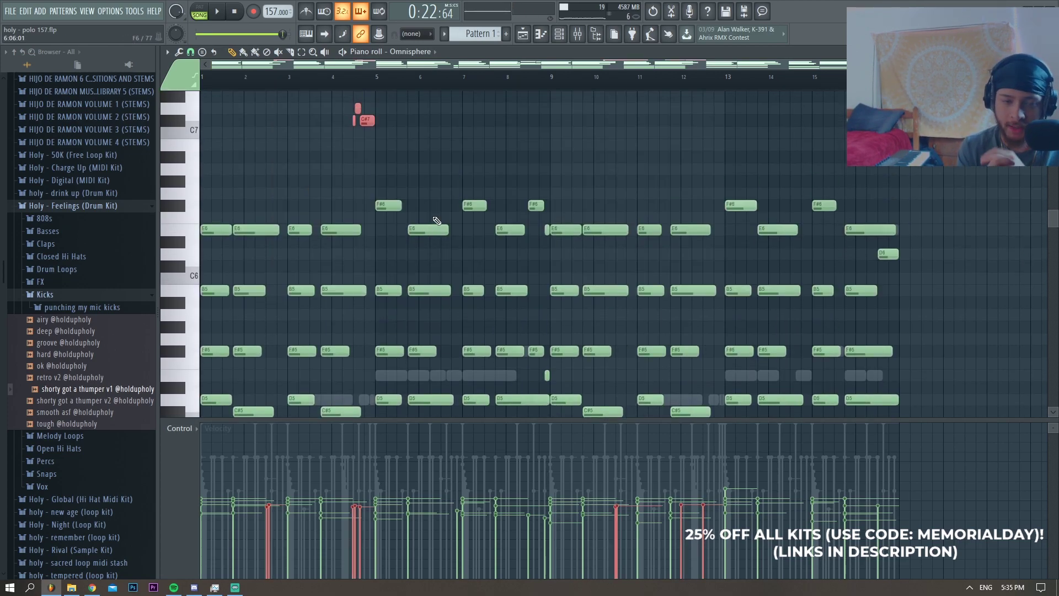
pyautogui.scroll(4, 496, 204)
pyautogui.scroll(3, 718, 287)
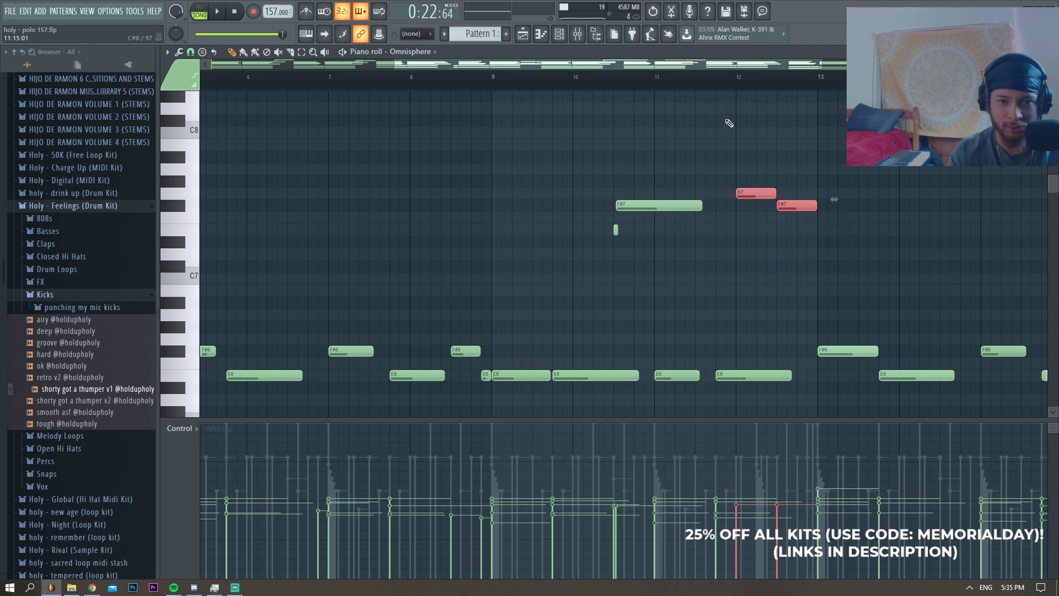
pyautogui.click(740, 82)
pyautogui.press('space')
pyautogui.scroll(-2, 791, 177)
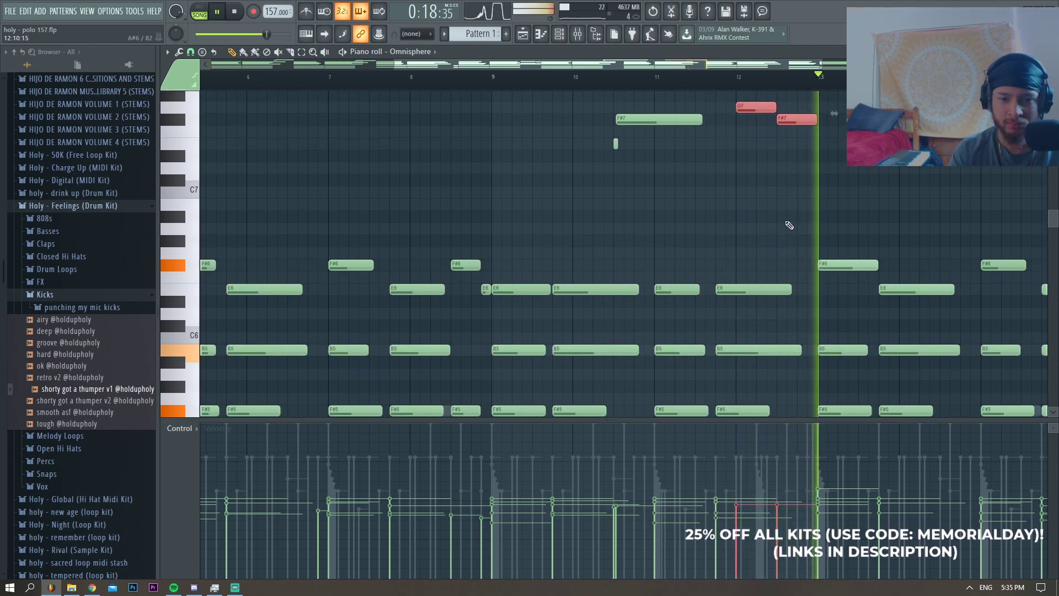
pyautogui.scroll(-3, 789, 223)
pyautogui.scroll(-1, 800, 230)
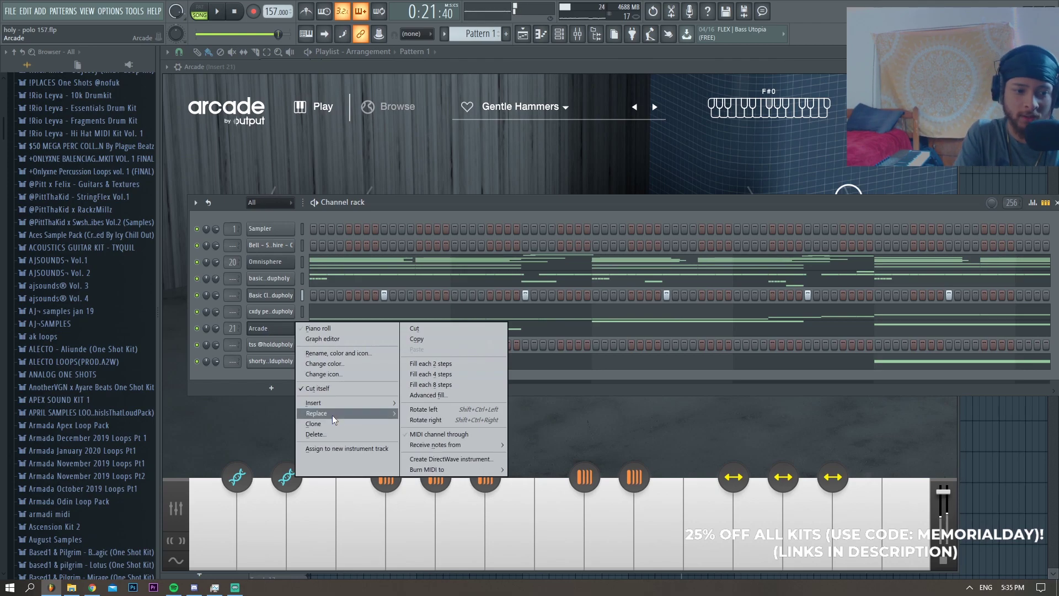
# Clone the Arcade channel, download and load the Bike Pump kit from the Warped line, and return to the channel rack.
pyautogui.click(331, 424)
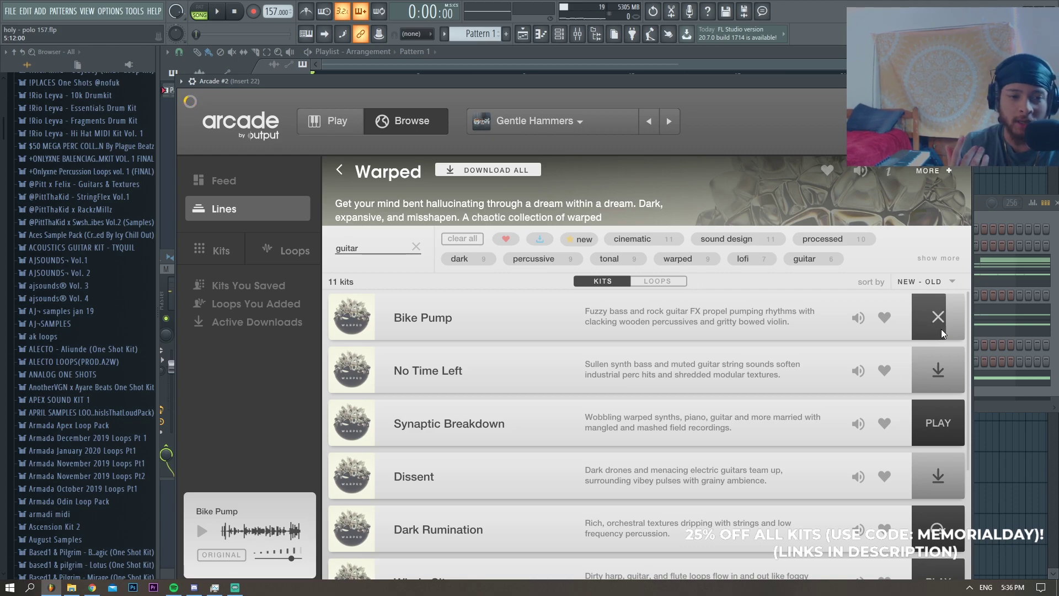
pyautogui.click(941, 328)
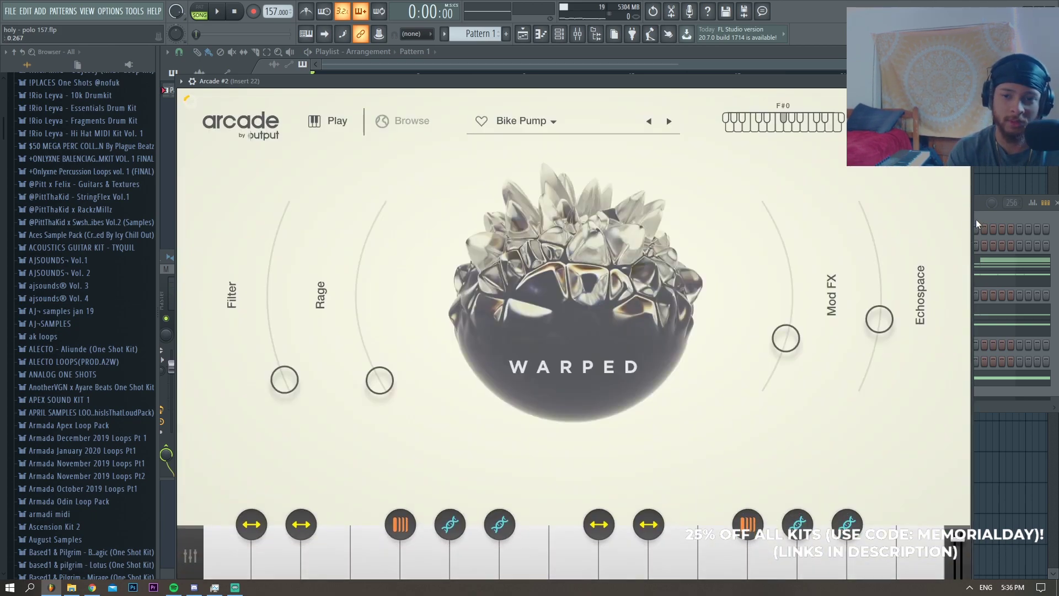
pyautogui.click(976, 219)
pyautogui.click(241, 120)
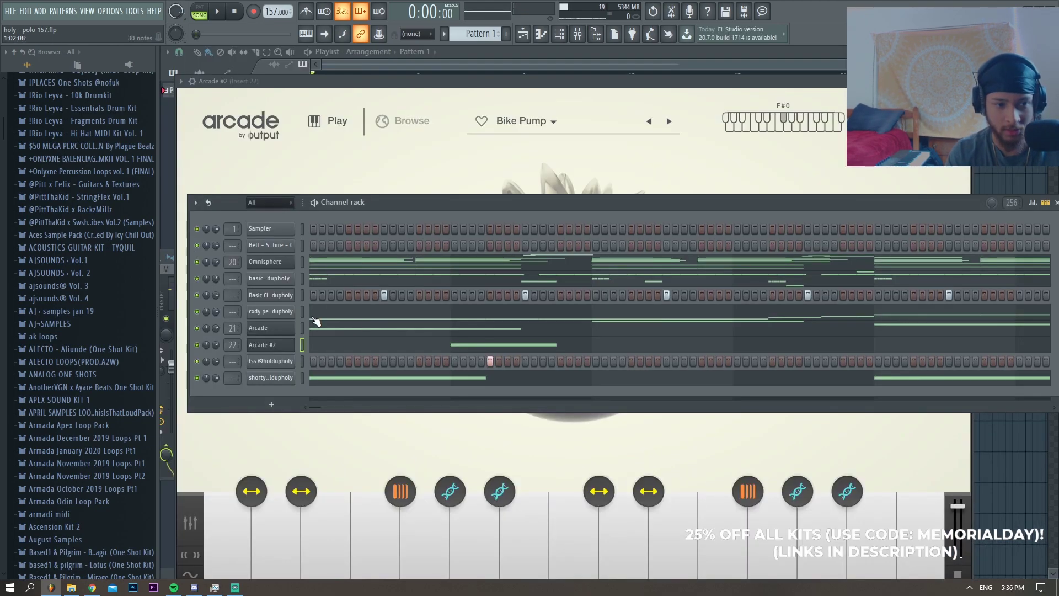
# Place Arcade #2's note at G5 midway through bar 2 and shorten it to end at bar 3.
pyautogui.click(442, 348)
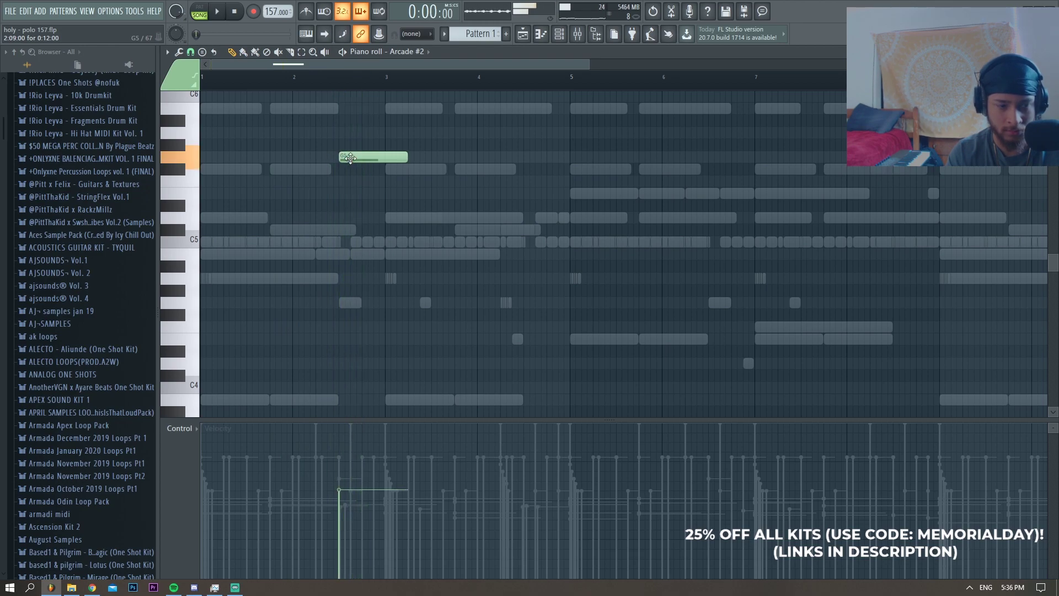
pyautogui.press('Escape')
pyautogui.click(282, 346)
pyautogui.press('space')
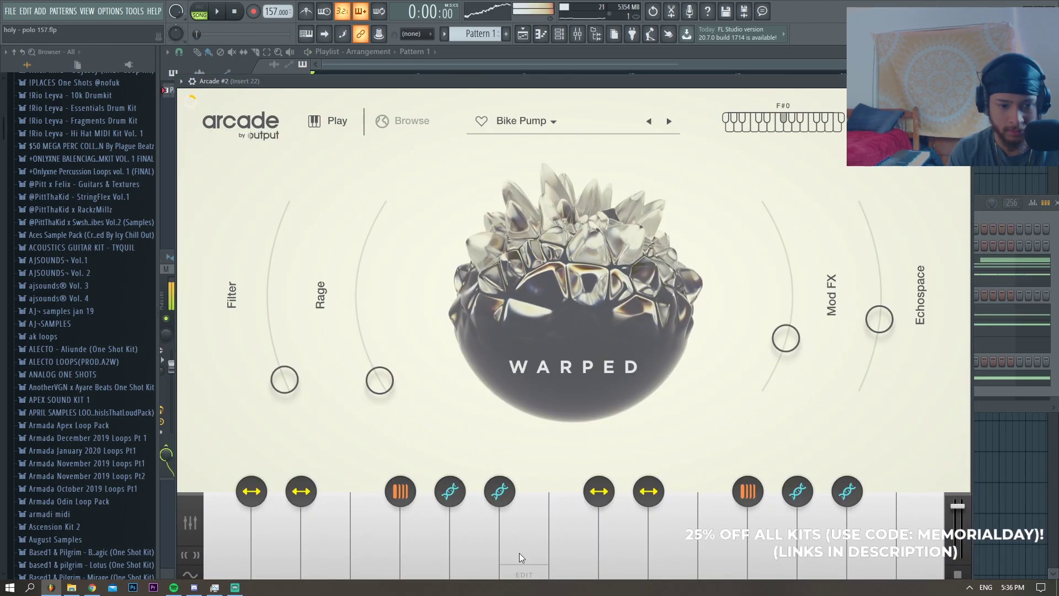
pyautogui.press('F7')
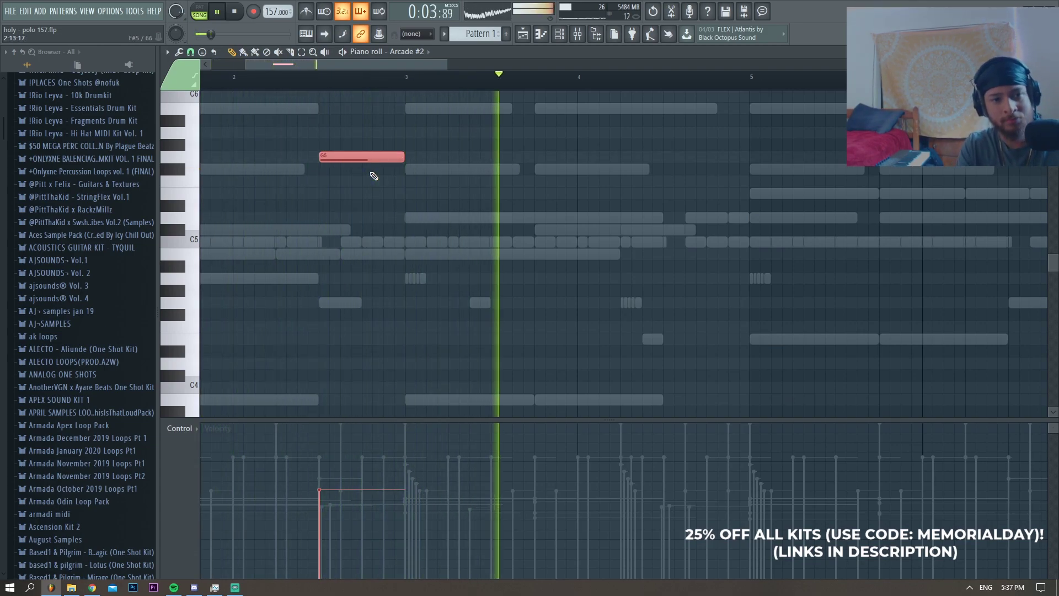
pyautogui.keyDown('ctrl'); pyautogui.click(615, 204); pyautogui.keyUp('ctrl')
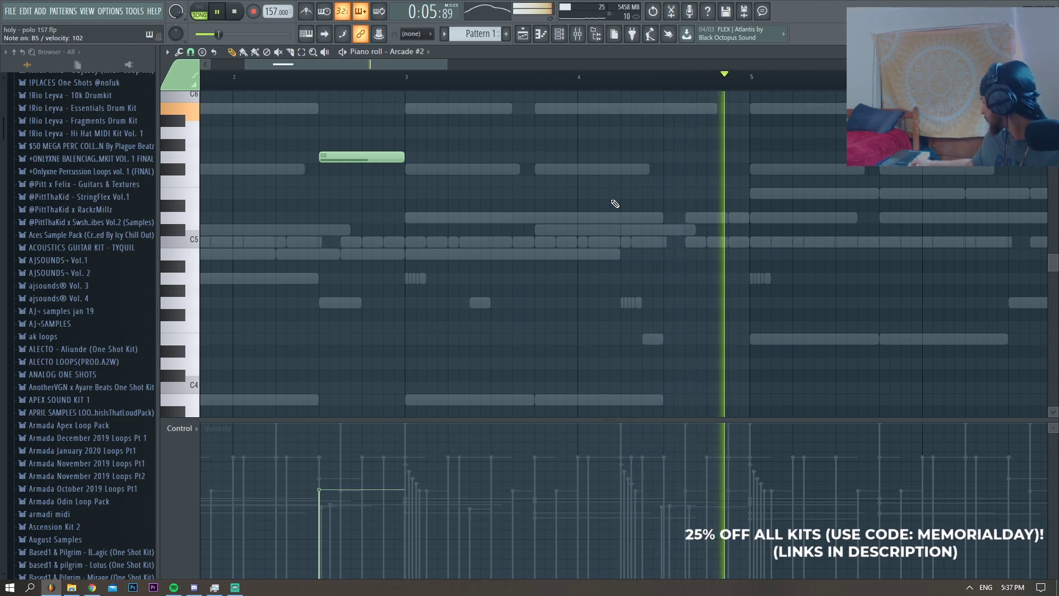
# Play the beat with the guitar note and add an A5 note midway through bar 4 in Arcade #2.
pyautogui.press('space')
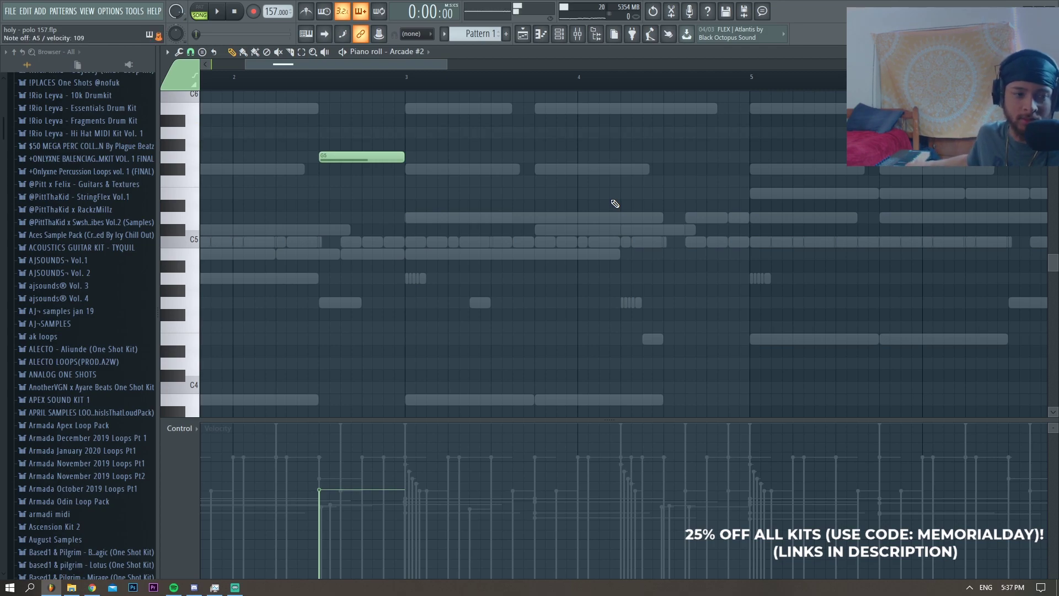
pyautogui.press('space')
pyautogui.scroll(-2, 307, 133)
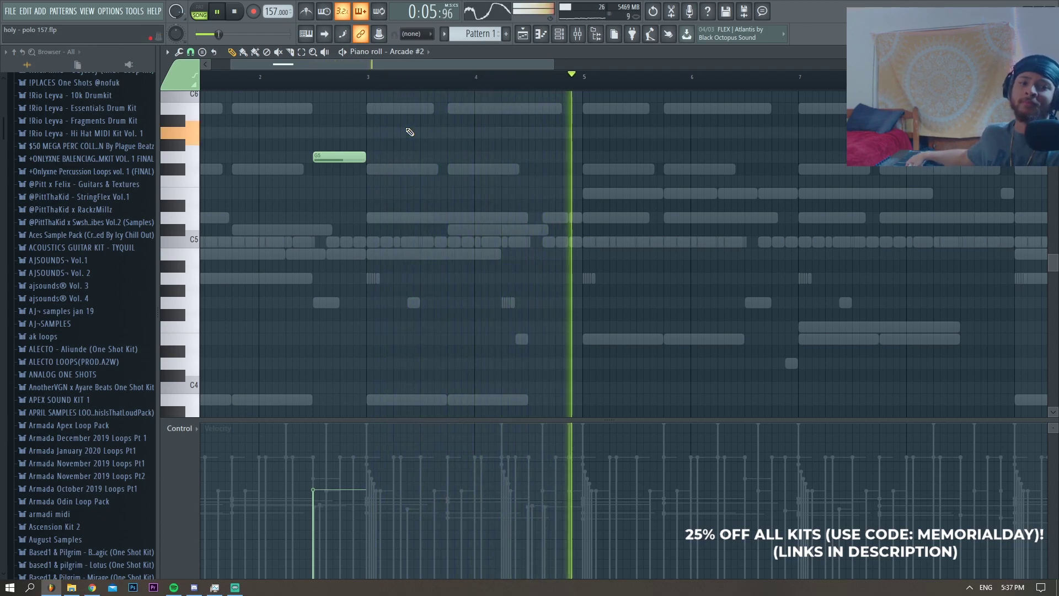
pyautogui.press('space')
pyautogui.click(529, 132)
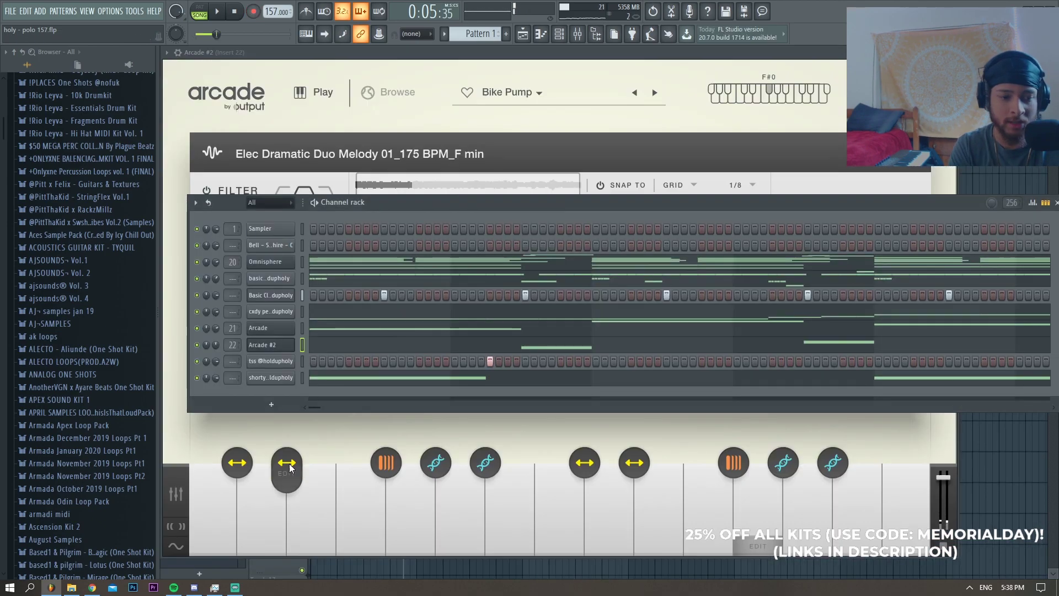
# Clone the Arcade #2 channel and open the piano roll of the copy.
pyautogui.rightClick(290, 344)
pyautogui.click(318, 440)
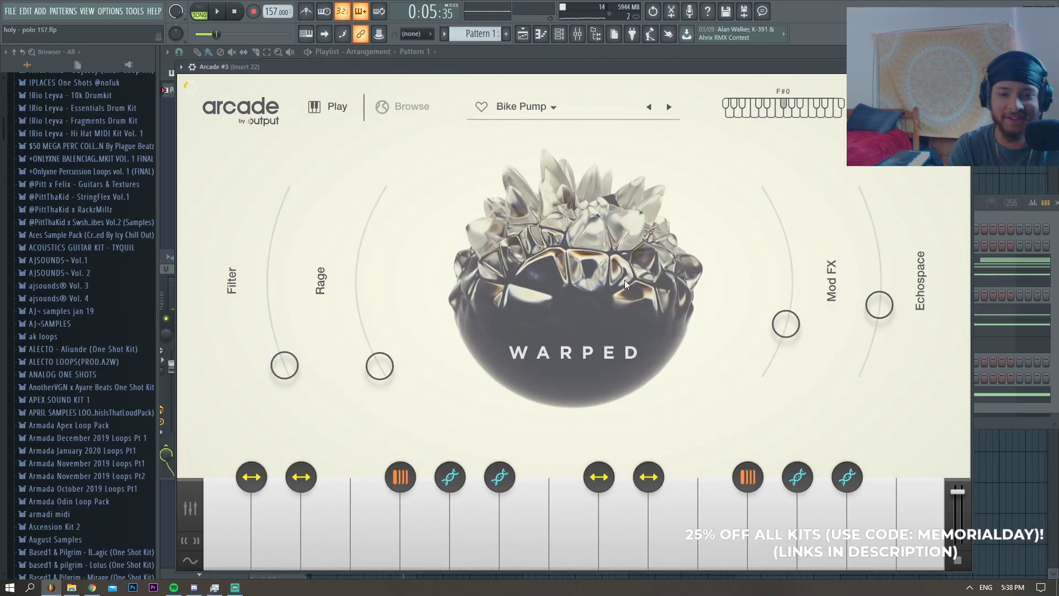
pyautogui.click(982, 205)
pyautogui.rightClick(272, 360)
pyautogui.click(316, 363)
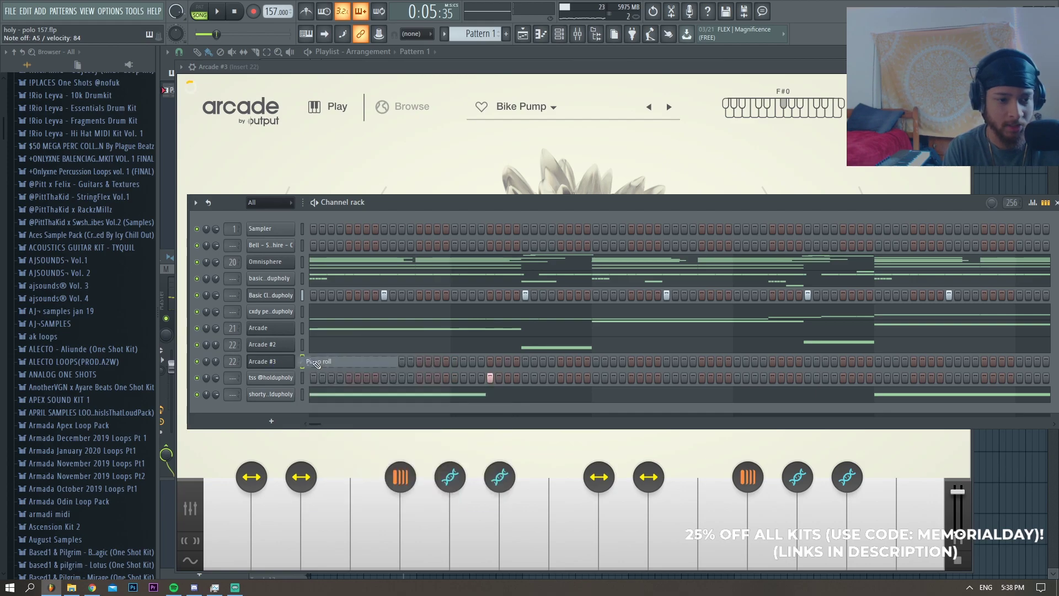
pyautogui.press('Escape')
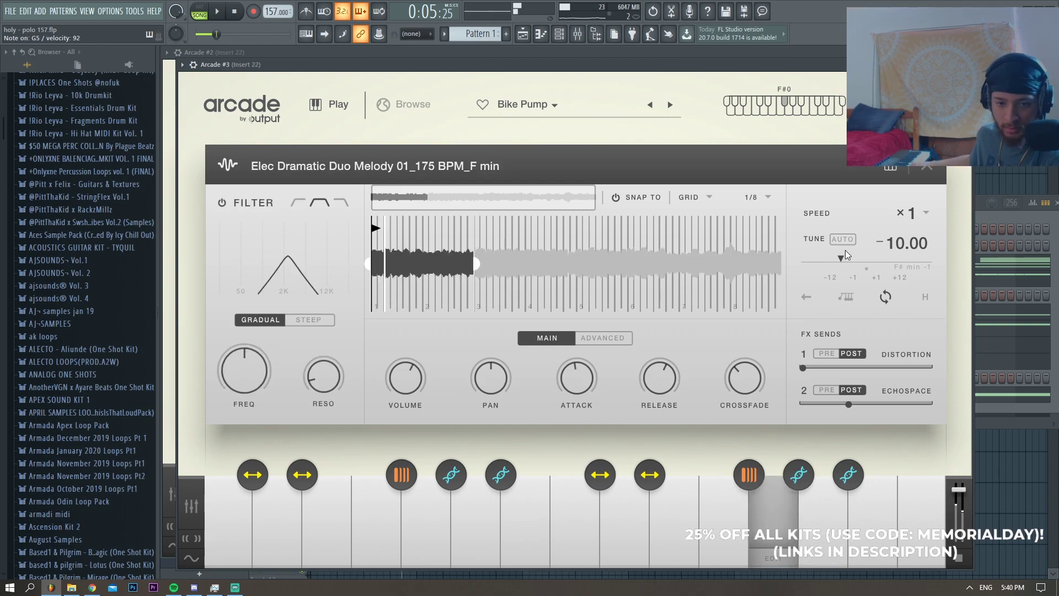
# Play the beat in Arcade #3's piano roll and place a G5 note midway through bar 6.
pyautogui.press('F6')
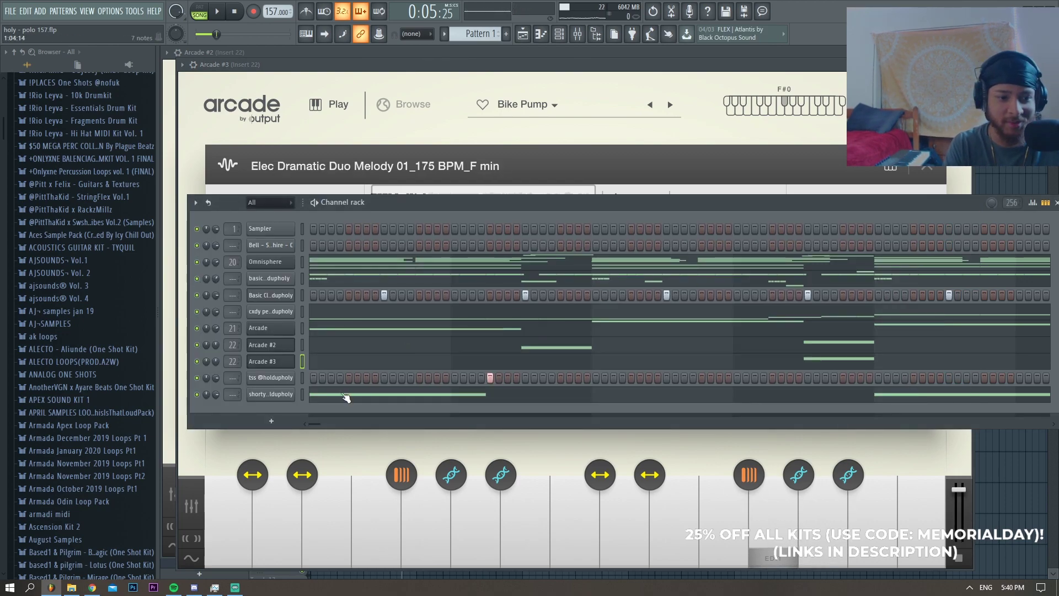
pyautogui.press('F7')
pyautogui.press('space')
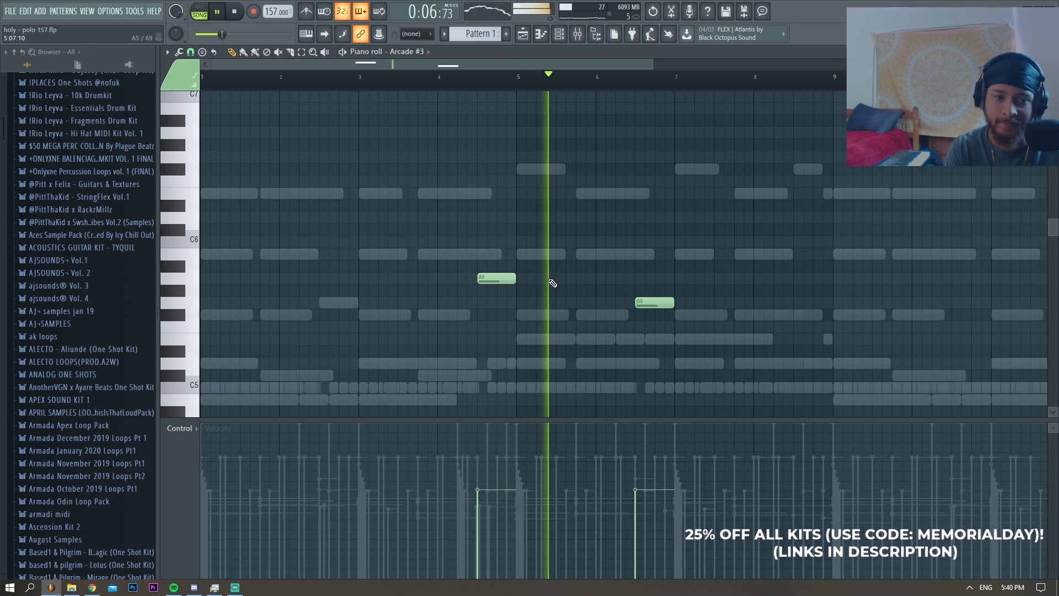
pyautogui.press('F7')
pyautogui.click(557, 366)
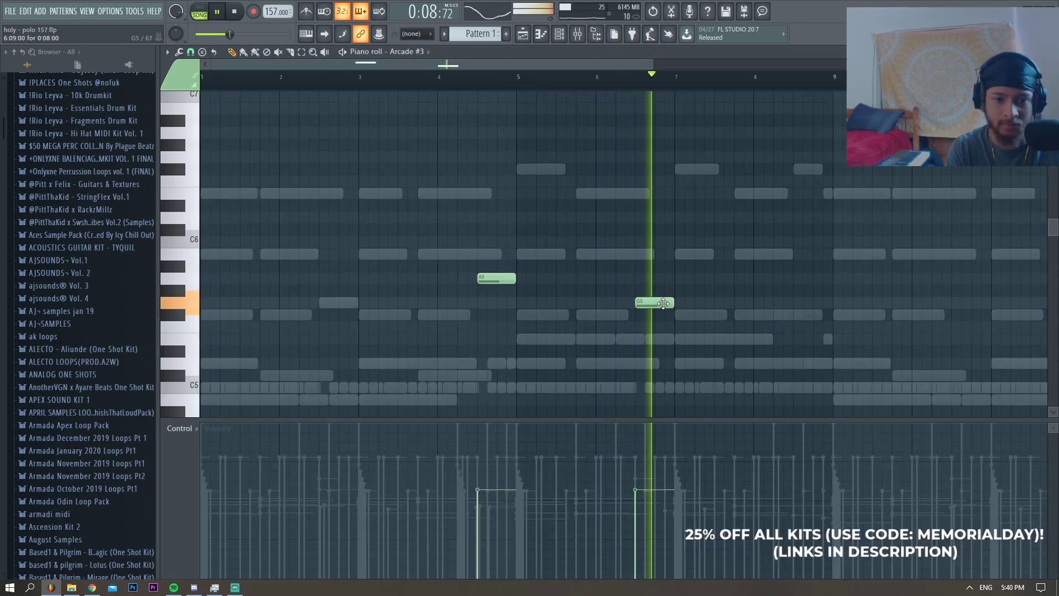
# Try a G5 note late in bar 9 of Arcade #3.
pyautogui.scroll(-1, 660, 305)
pyautogui.click(708, 304)
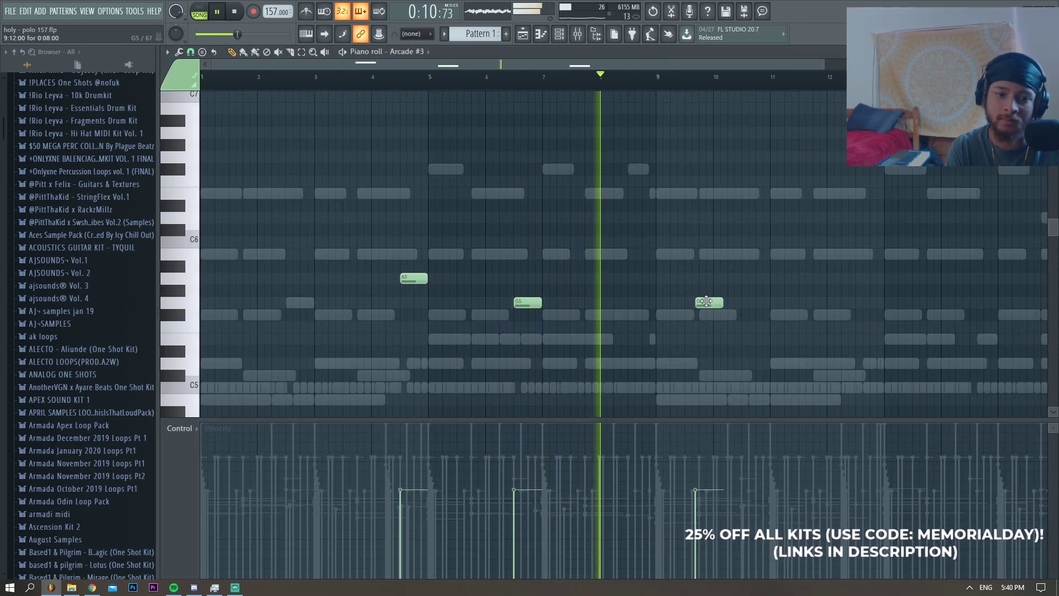
pyautogui.rightClick(708, 304)
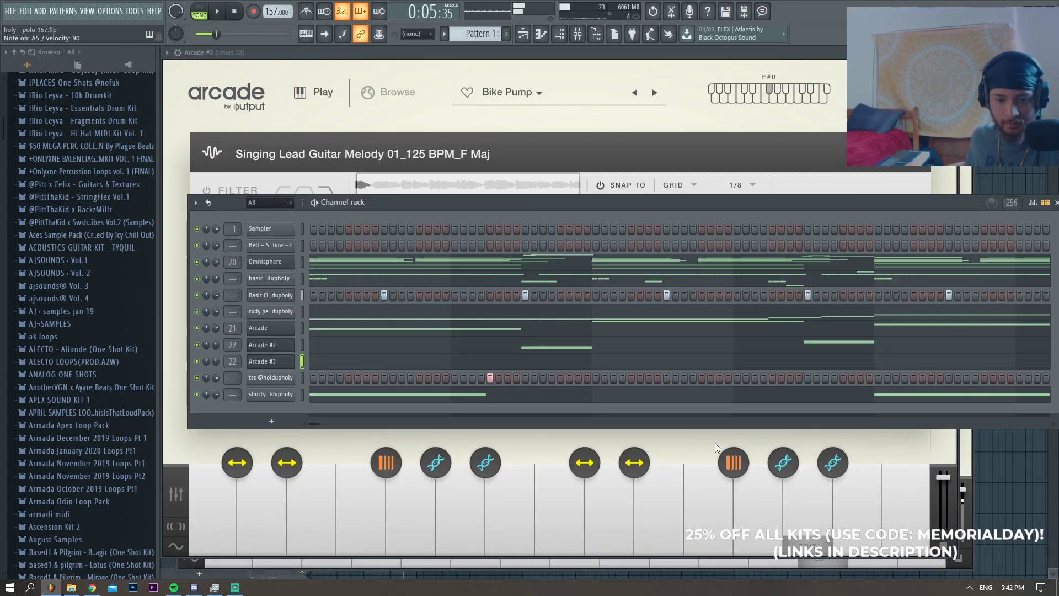
# Audition Arcade #2's Singing Lead Guitar Melody 01 loop and lower its tuning.
pyautogui.click(813, 540)
pyautogui.click(813, 541)
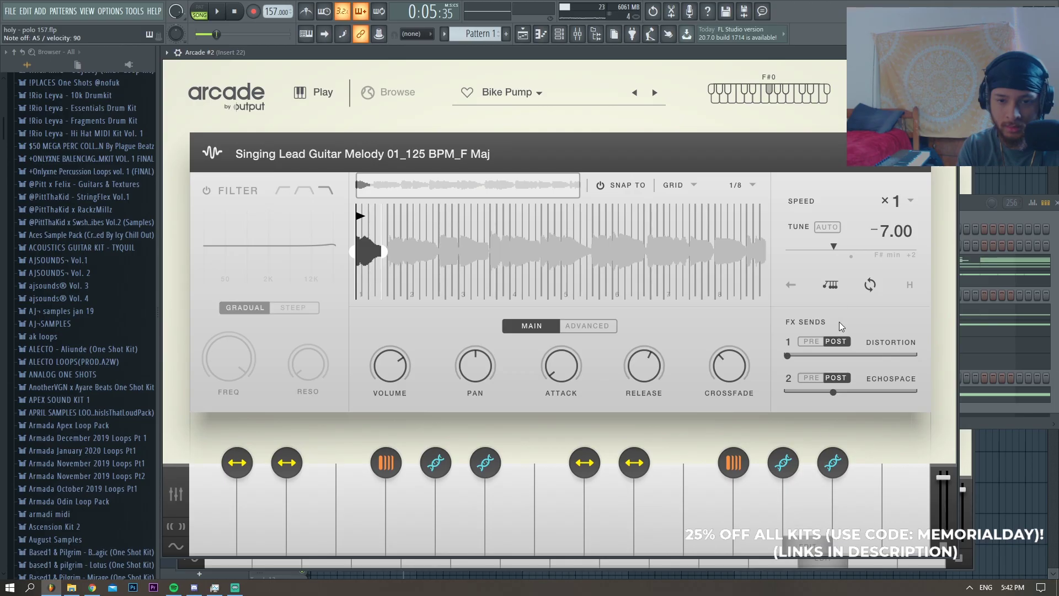
pyautogui.moveTo(827, 251); pyautogui.dragTo(783, 254)
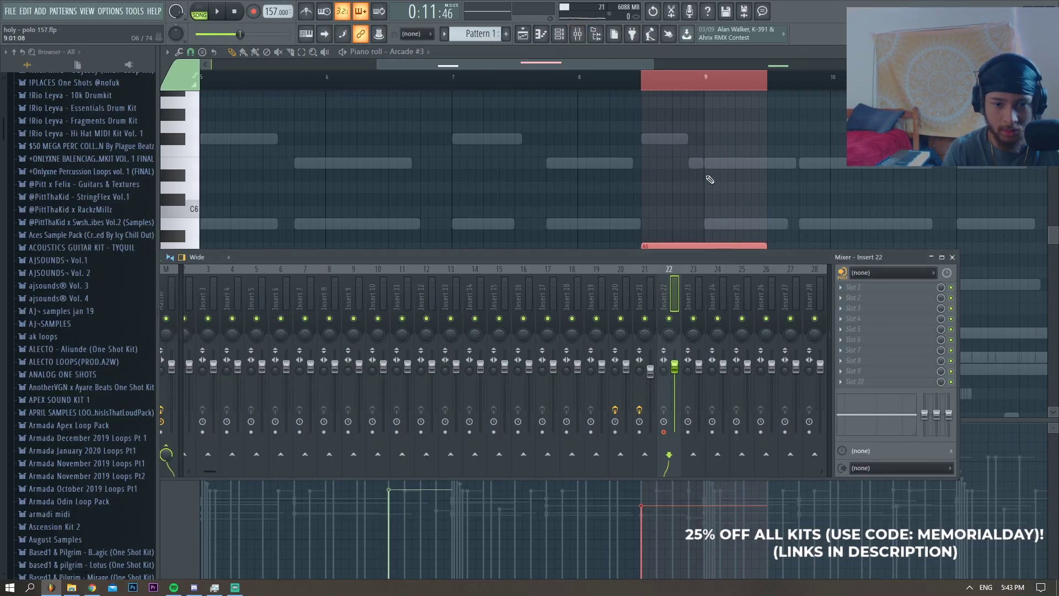
# Render mixer track Insert 22 to 32Bit float stereo audio in Full song mode with Cut remainder.
pyautogui.click(610, 390)
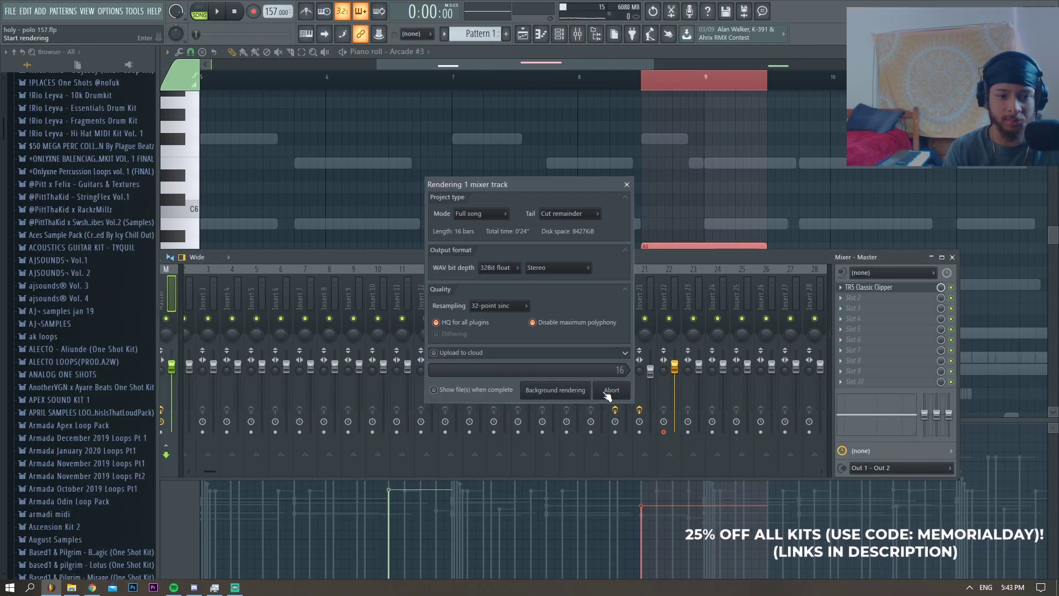
pyautogui.press('space')
pyautogui.press('space')
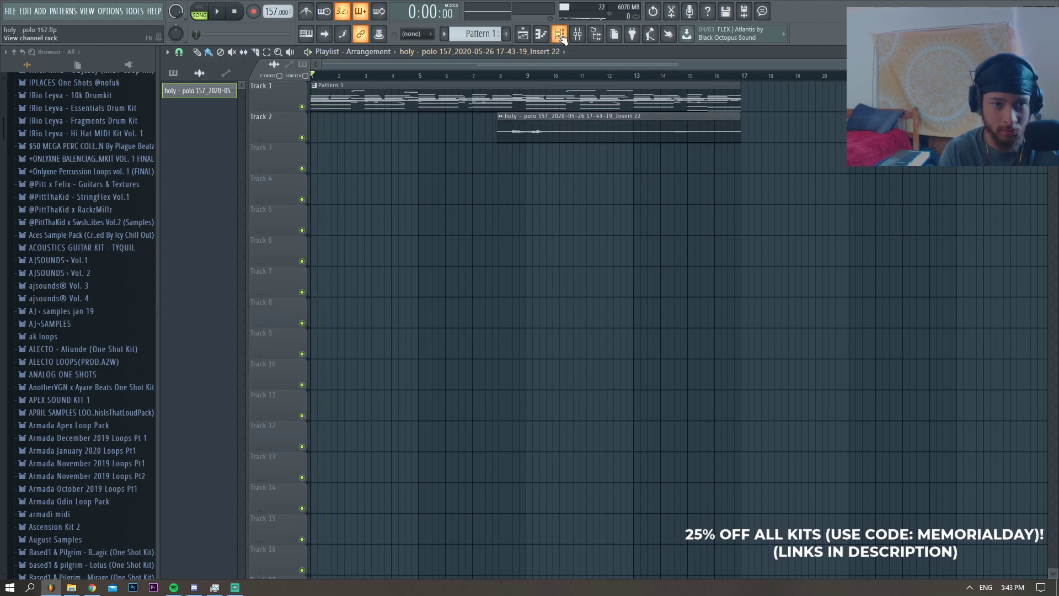
# Play the beat, check Arcade #3's notes, and inspect the channel settings of the rendered Insert 22 clip.
pyautogui.press('F6')
pyautogui.press('space')
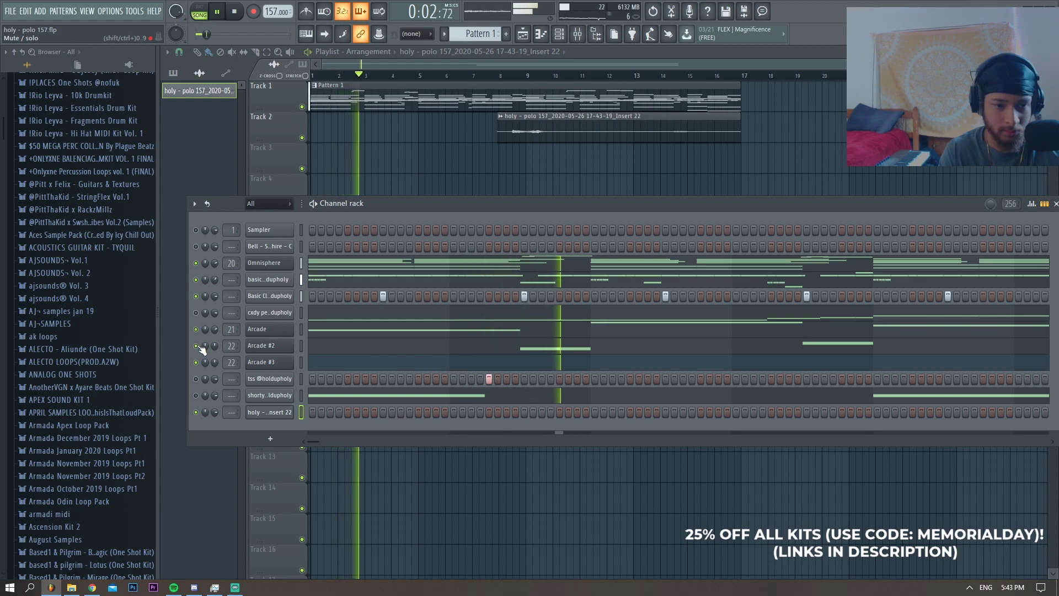
pyautogui.click(421, 361)
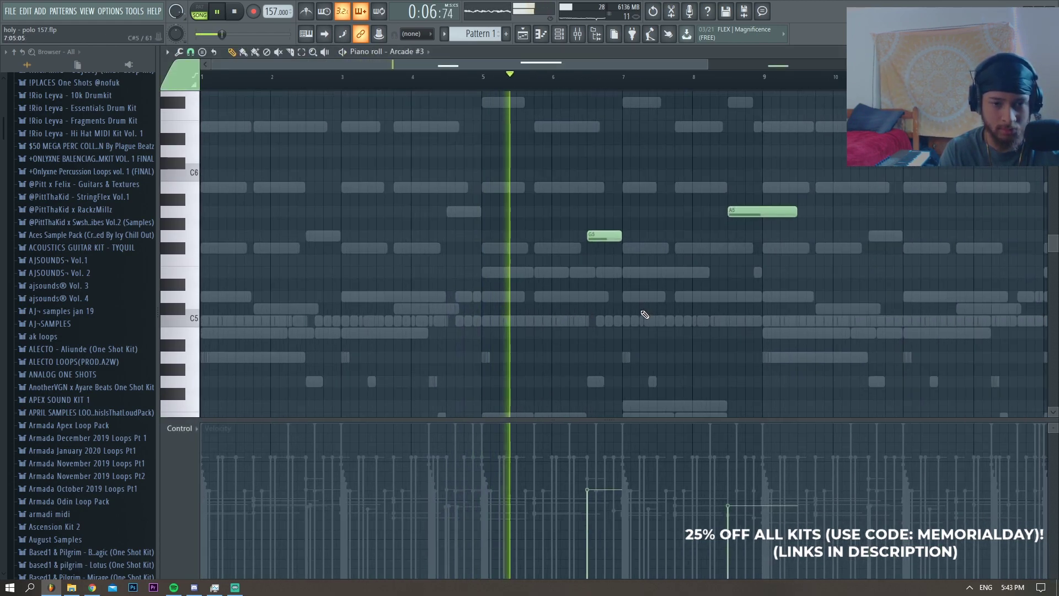
pyautogui.press('F7')
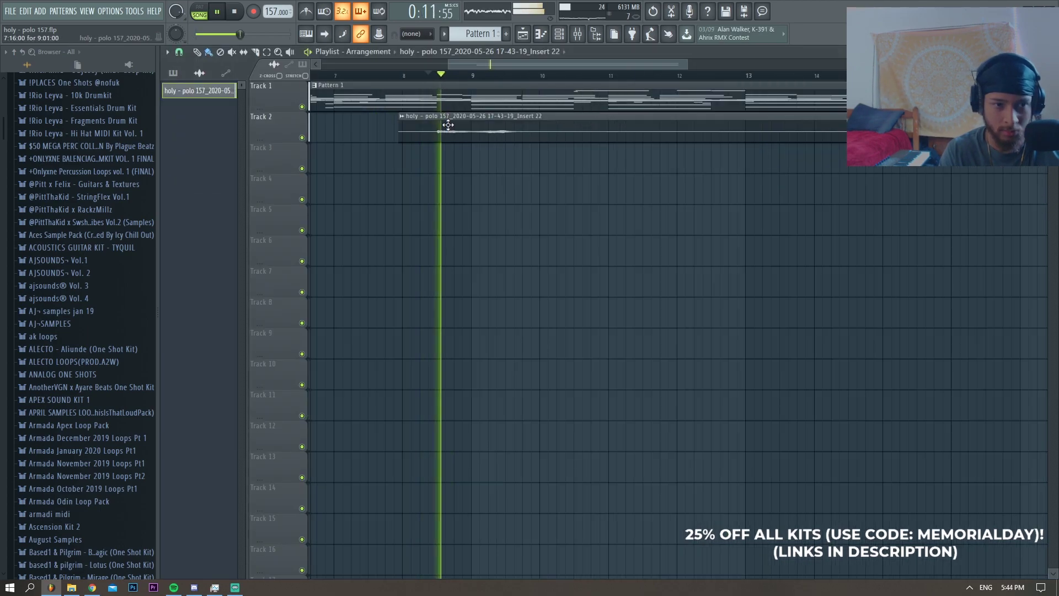
pyautogui.doubleClick(448, 129)
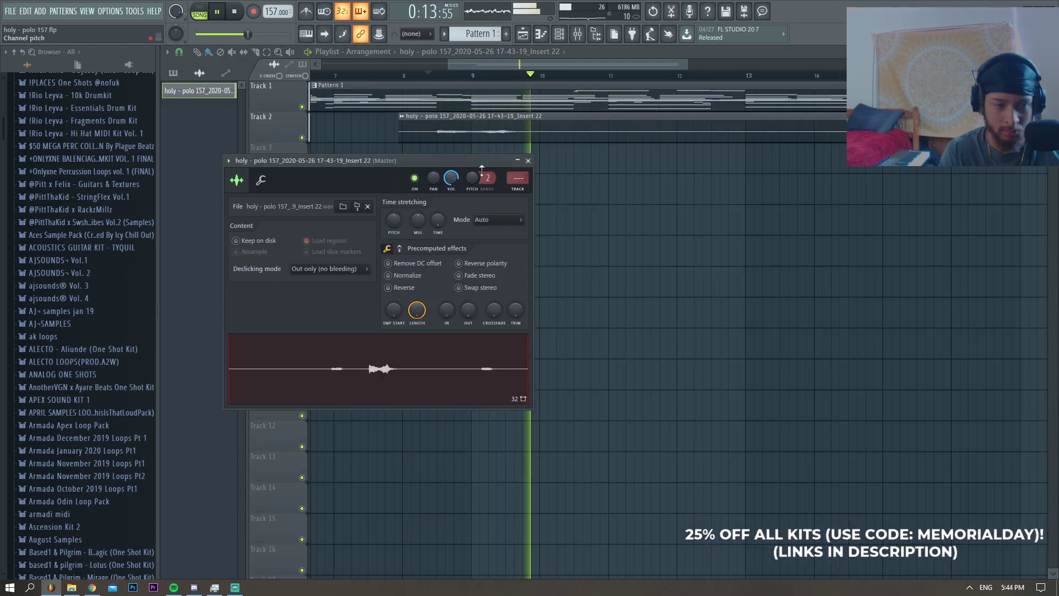
pyautogui.press('Escape')
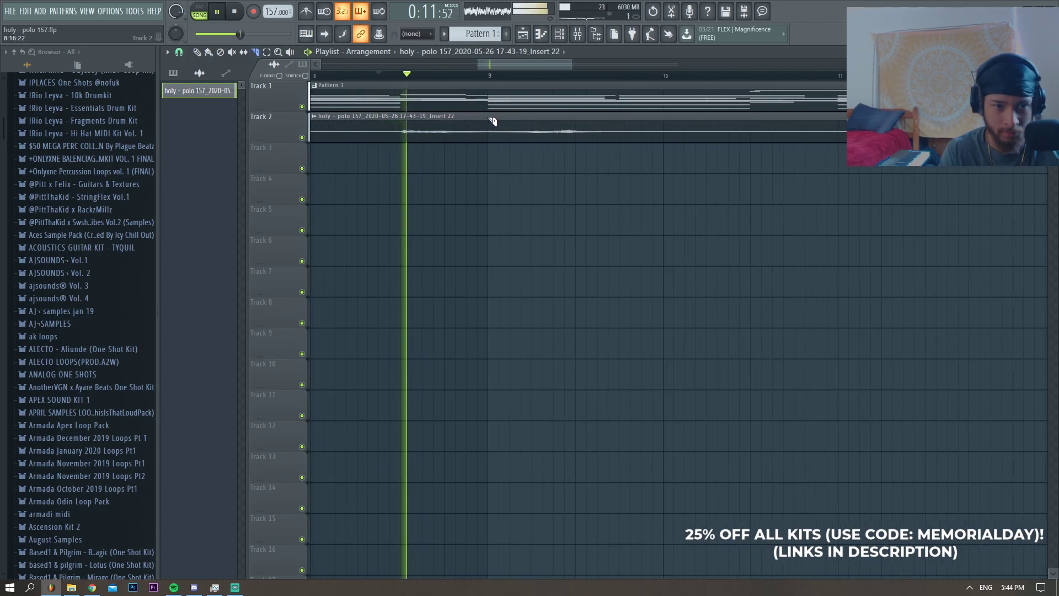
# Slice the rendered Insert 22 clip at bar 9 and move the guitar piece down to Track 3.
pyautogui.click(493, 121)
pyautogui.press('space')
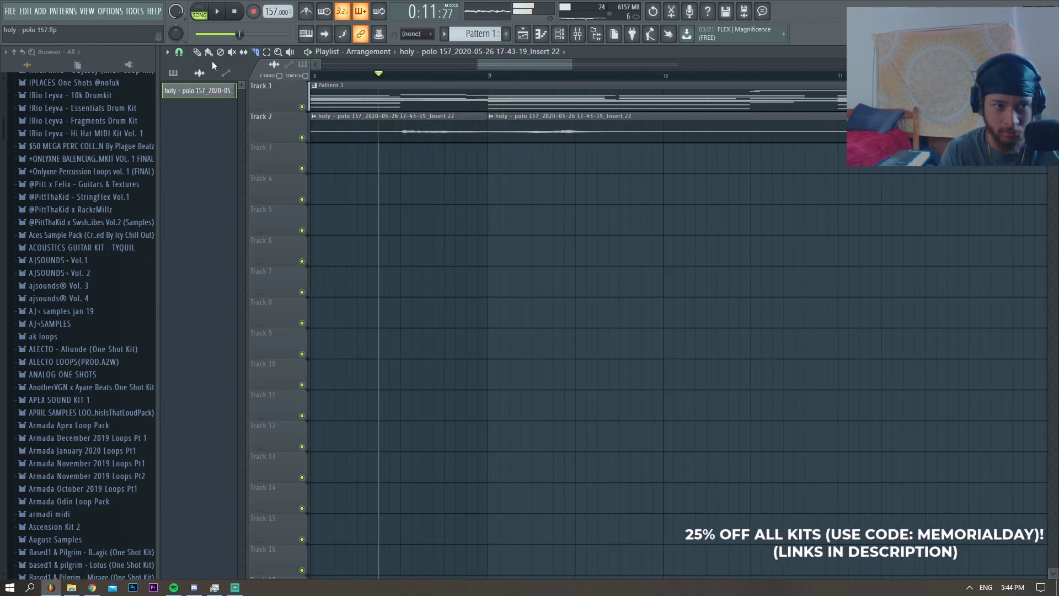
pyautogui.press('space')
pyautogui.moveTo(510, 123); pyautogui.dragTo(492, 160)
# Play back the arrangement with the sliced guitar clips, stop it and bring up the channel rack.
pyautogui.press('space')
pyautogui.press('space')
pyautogui.press('space')
pyautogui.press('space')
pyautogui.press('space')
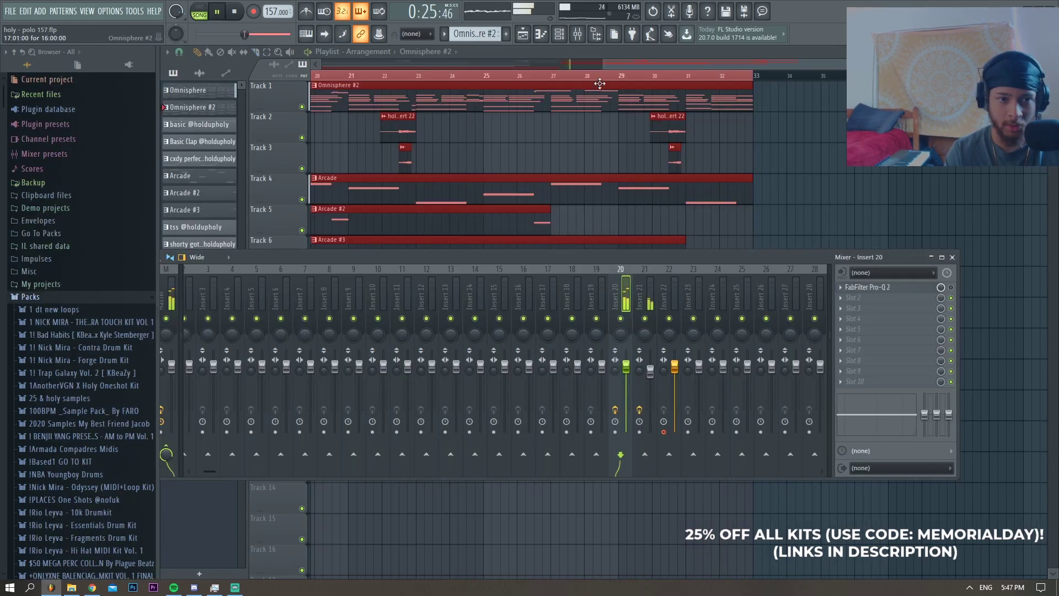
pyautogui.press('space')
pyautogui.click(559, 34)
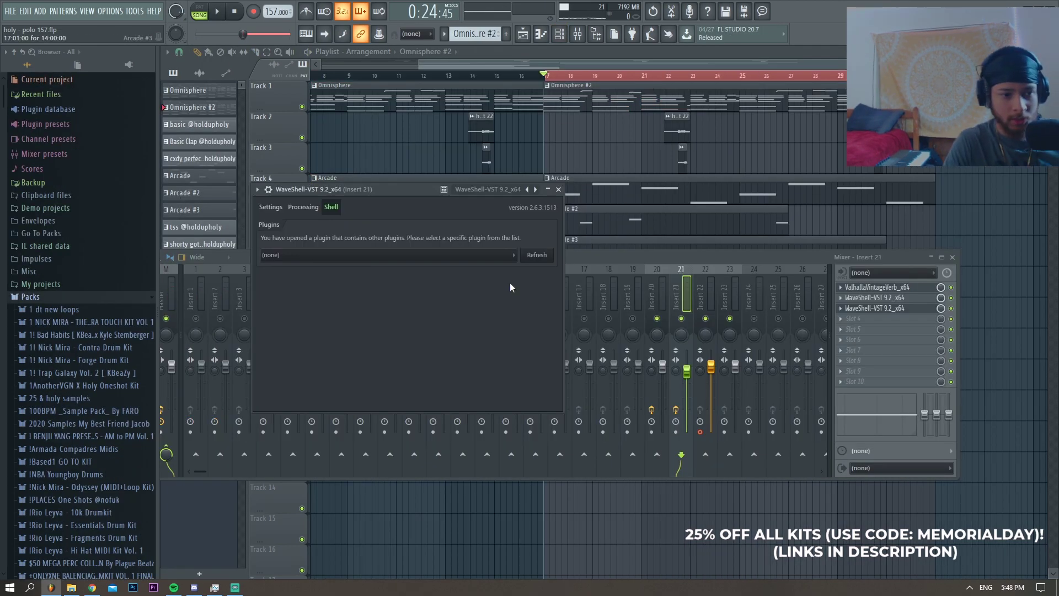
# Load the CLA-2A compressor in Insert 21's third slot, set its analog option to Off and slightly lower the Insert 21 fader.
pyautogui.click(328, 259)
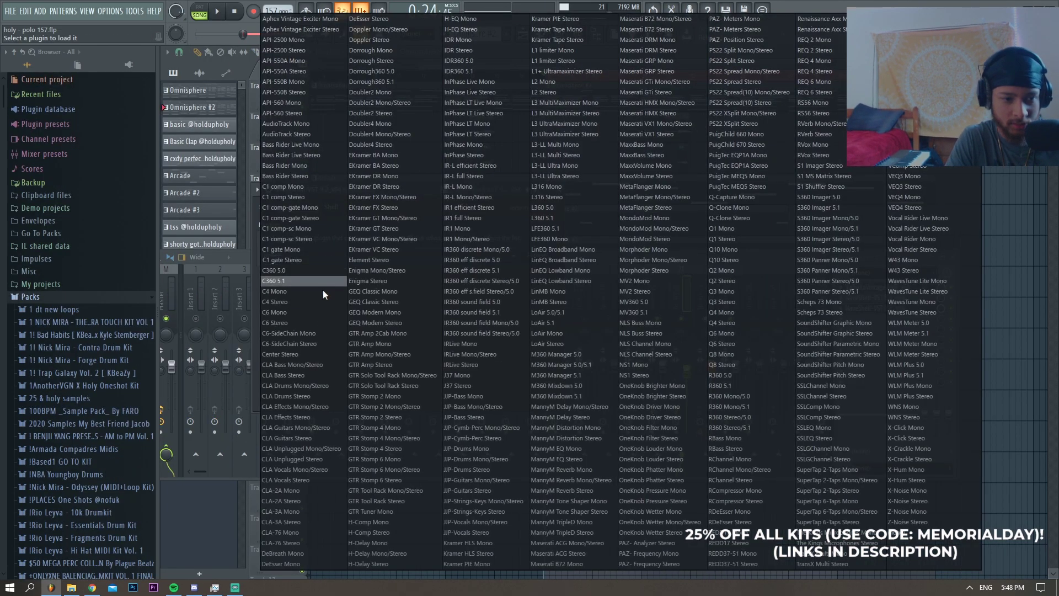
pyautogui.click(295, 501)
pyautogui.click(461, 336)
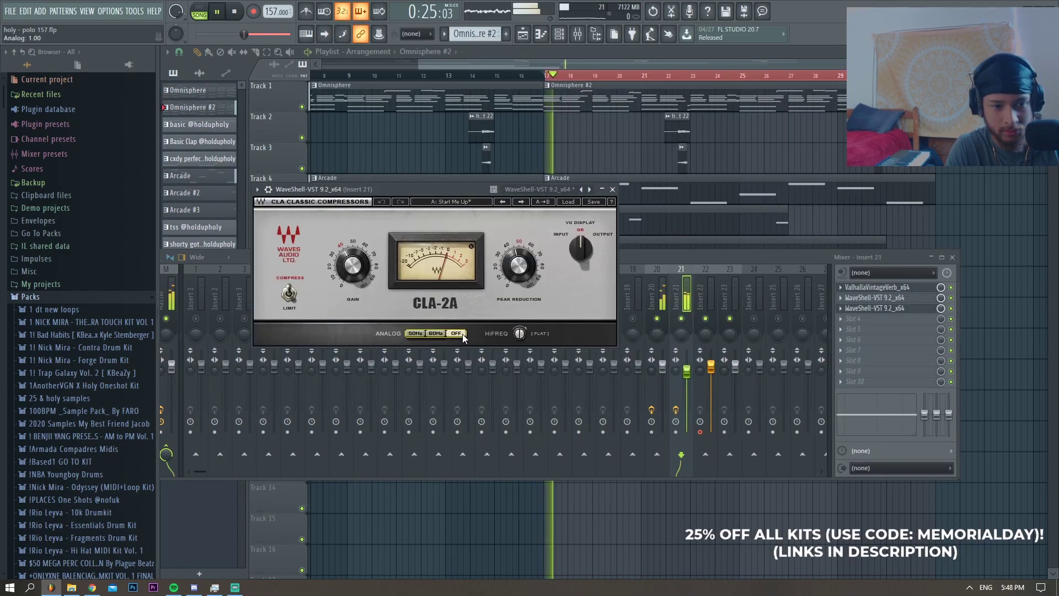
pyautogui.click(698, 383)
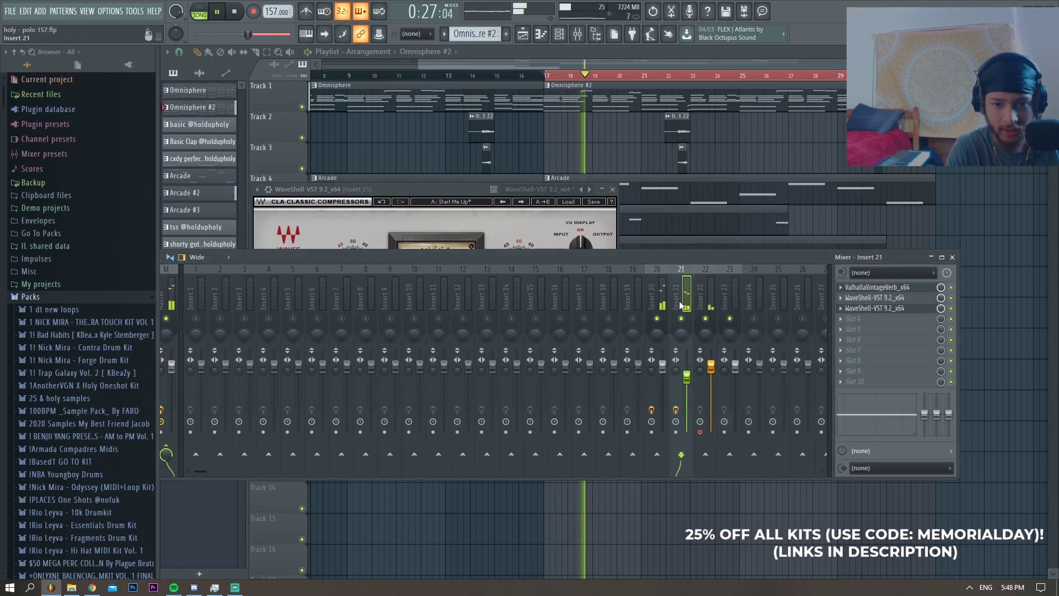
# Move ValhallaVintageVerb below the two Waves effects on Insert 21 and open the S1 Stereo Imager.
pyautogui.moveTo(877, 287); pyautogui.dragTo(894, 309)
pyautogui.click(900, 289)
pyautogui.click(900, 289)
pyautogui.click(900, 289)
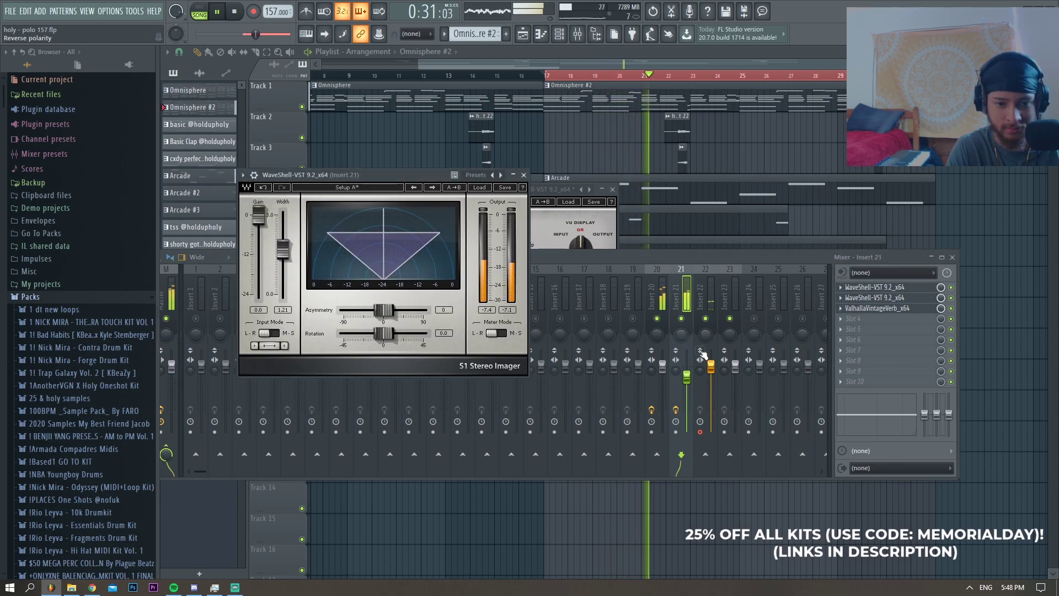
pyautogui.moveTo(254, 35); pyautogui.dragTo(256, 34)
# Add FabFilter Pro-Q 2 to Insert 21's fourth slot, cutting about 4 dB near 144 Hz and slightly boosting above 1 kHz.
pyautogui.click(883, 318)
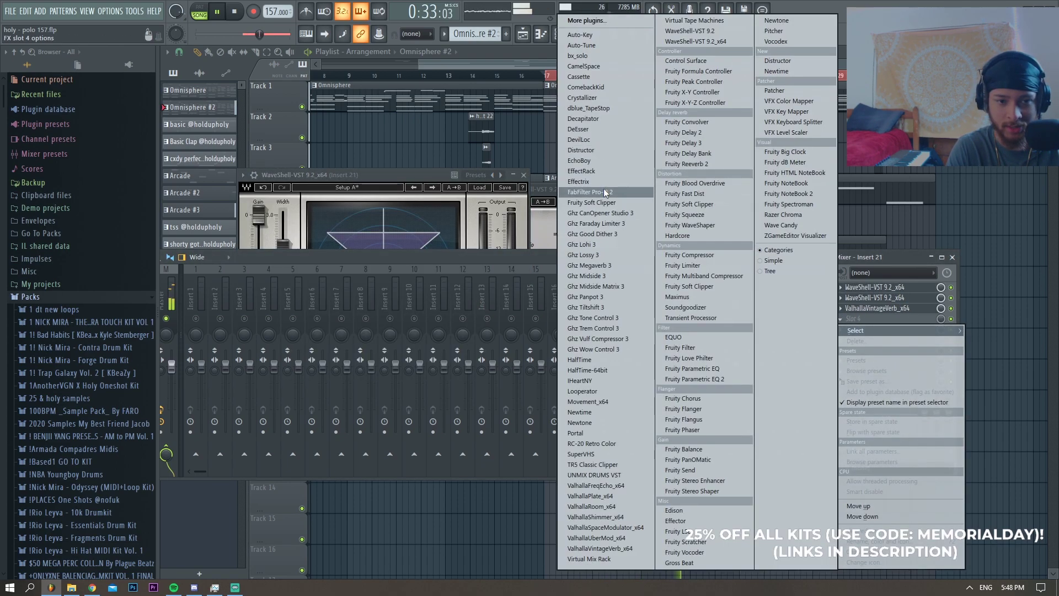
pyautogui.click(602, 195)
pyautogui.moveTo(397, 302); pyautogui.dragTo(396, 324)
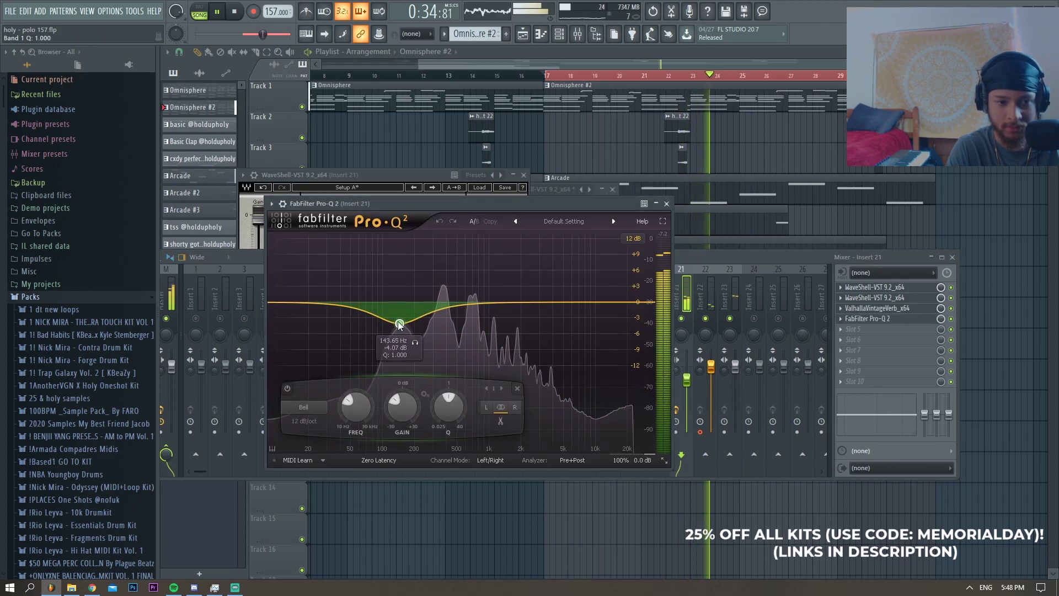
pyautogui.moveTo(513, 301); pyautogui.dragTo(513, 290)
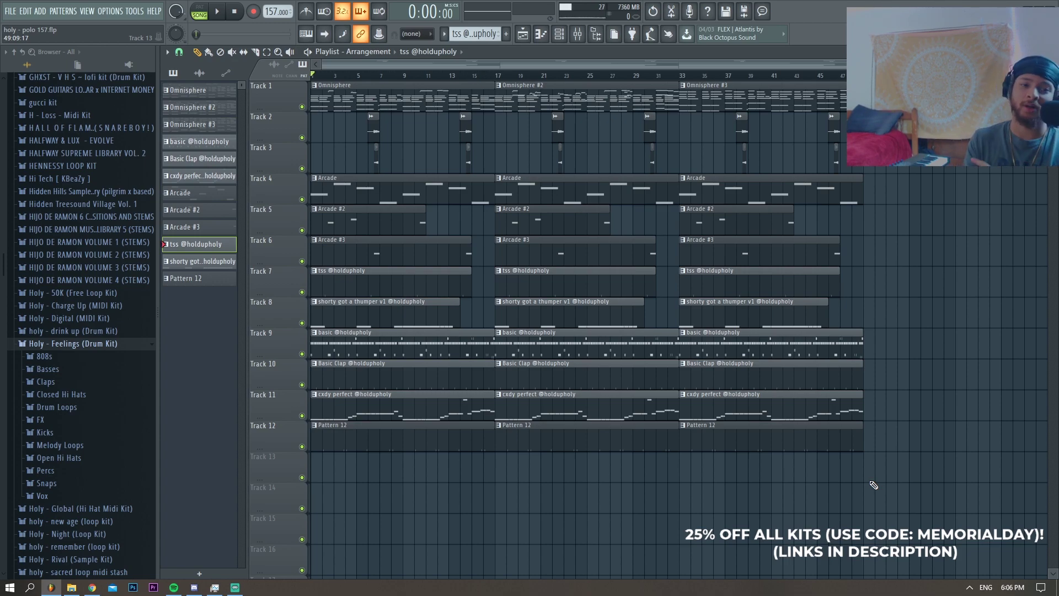
# Bring up the channel rack to review the channels and their mixer routing.
pyautogui.click(567, 38)
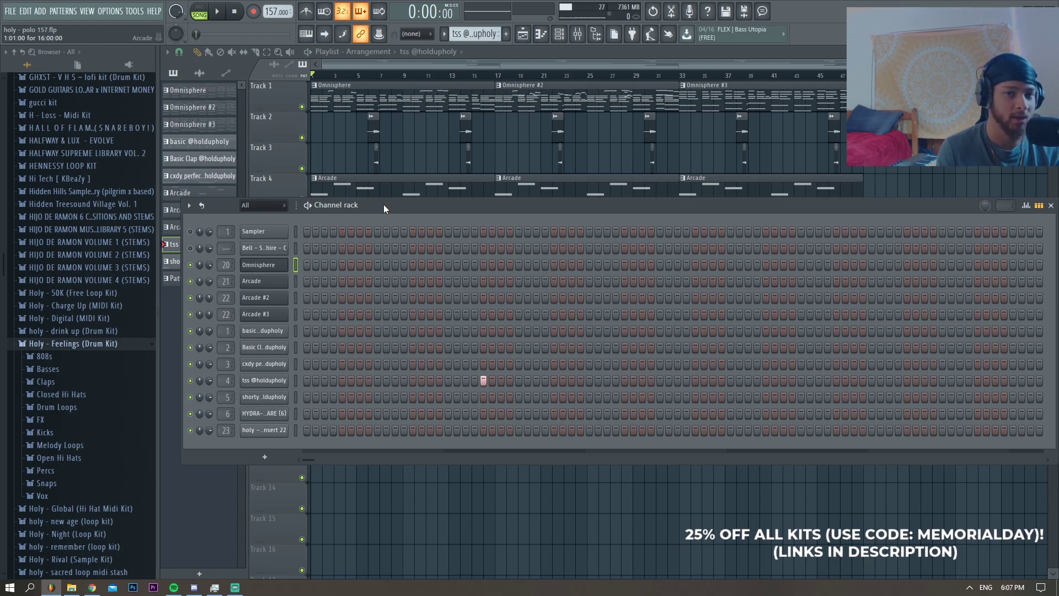
pyautogui.press('F6')
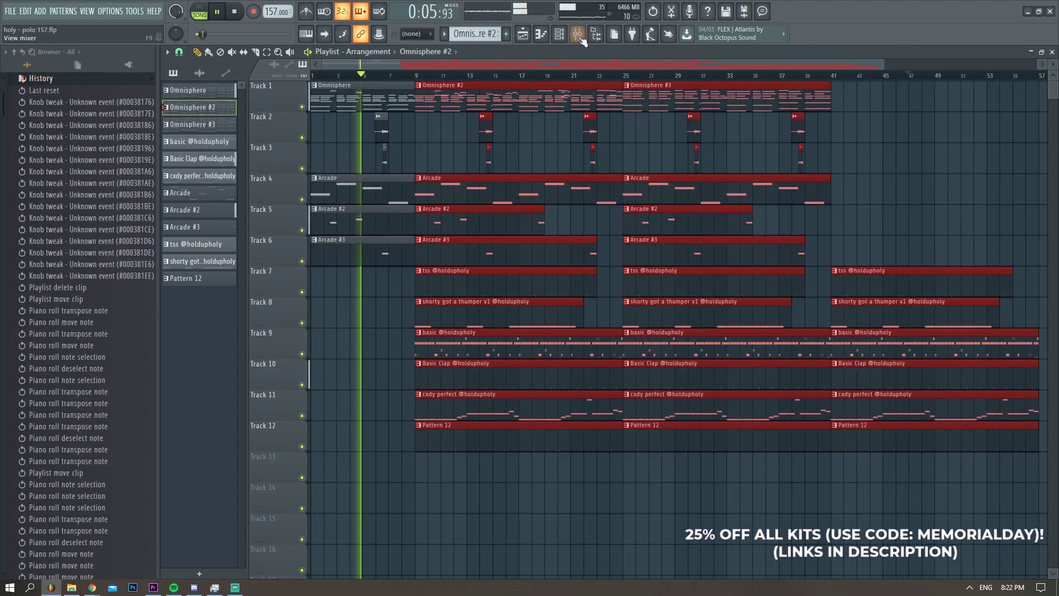
# Create an automation clip for FabFilter Pro-Q 2's mix level, stepping at bar 9, and return to the arrangement.
pyautogui.press('F9')
pyautogui.rightClick(927, 359)
pyautogui.click(982, 363)
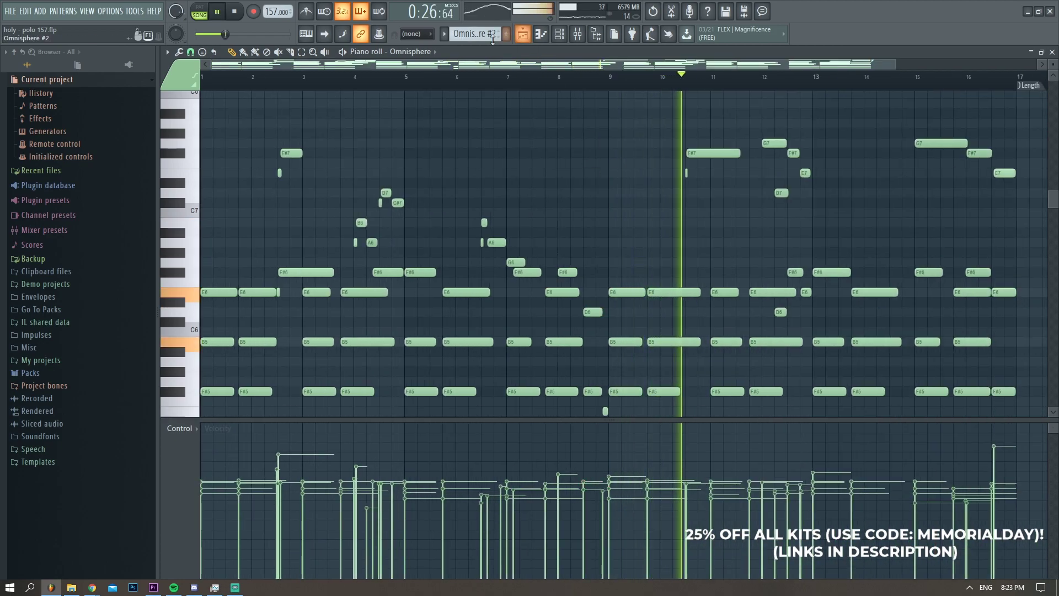
pyautogui.press('F5')
pyautogui.scroll(-2, 591, 216)
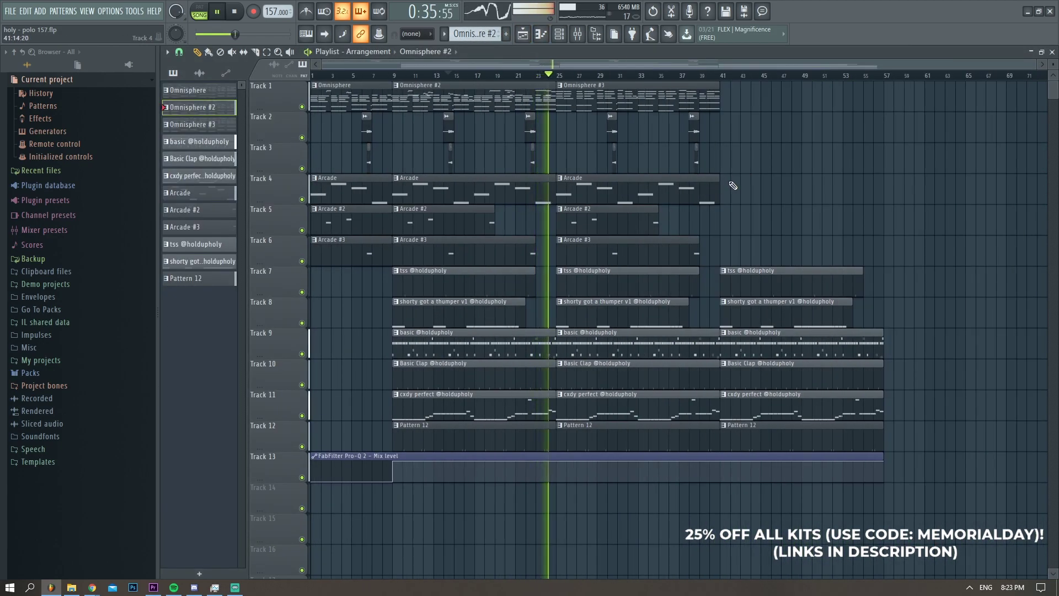
# Set the low cut in Insert 20's FabFilter Pro-Q 2 to about 94 Hz.
pyautogui.press('F9')
pyautogui.click(868, 287)
pyautogui.click(320, 239)
pyautogui.moveTo(320, 240); pyautogui.dragTo(308, 239)
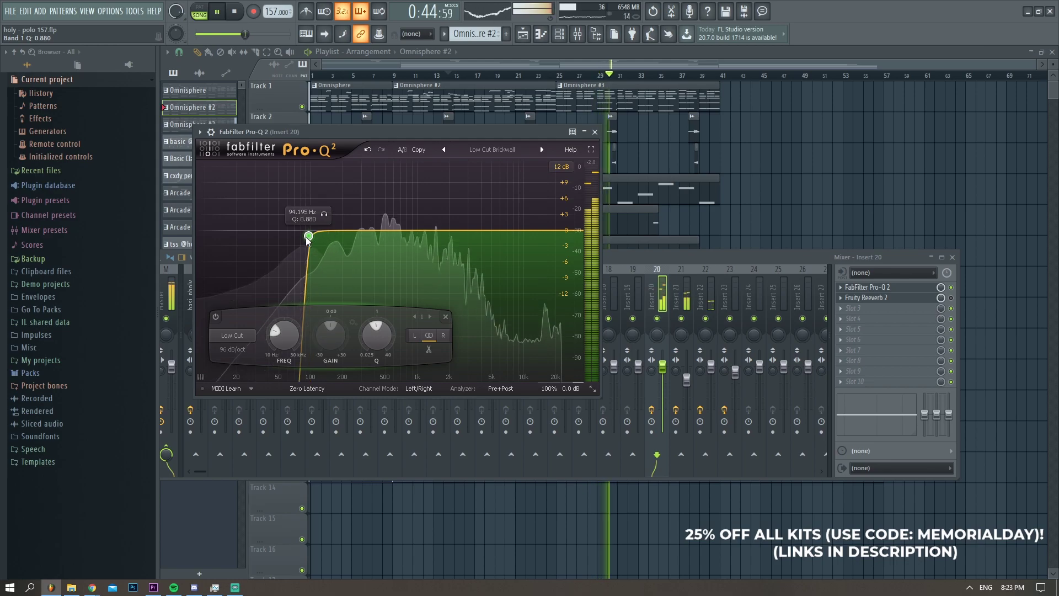
# Compare Insert 21 with its S1 Stereo Imager bypassed and re-enabled, and check Insert 22.
pyautogui.click(682, 297)
pyautogui.click(951, 288)
pyautogui.click(924, 291)
pyautogui.click(951, 287)
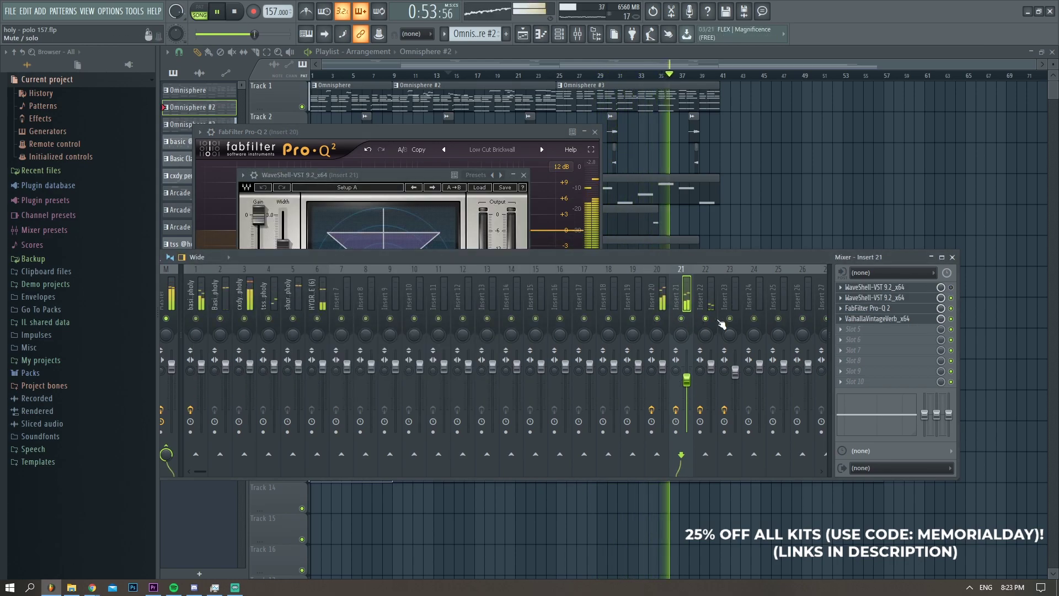
pyautogui.click(706, 303)
# Copy the Omnisphere #2, guitar and Arcade clips on Tracks 1 to 6 to the section from bar 45 to 57.
pyautogui.press('F5')
pyautogui.moveTo(252, 35); pyautogui.dragTo(262, 34)
pyautogui.moveTo(543, 255); pyautogui.dragTo(413, 97)
pyautogui.moveTo(413, 97)
pyautogui.mouseDown()
pyautogui.moveTo(741, 97)
pyautogui.moveTo(676, 251)
pyautogui.mouseUp()
pyautogui.scroll(4, 741, 97)
pyautogui.moveTo(658, 240); pyautogui.dragTo(824, 240)
pyautogui.scroll(-4, 651, 166)
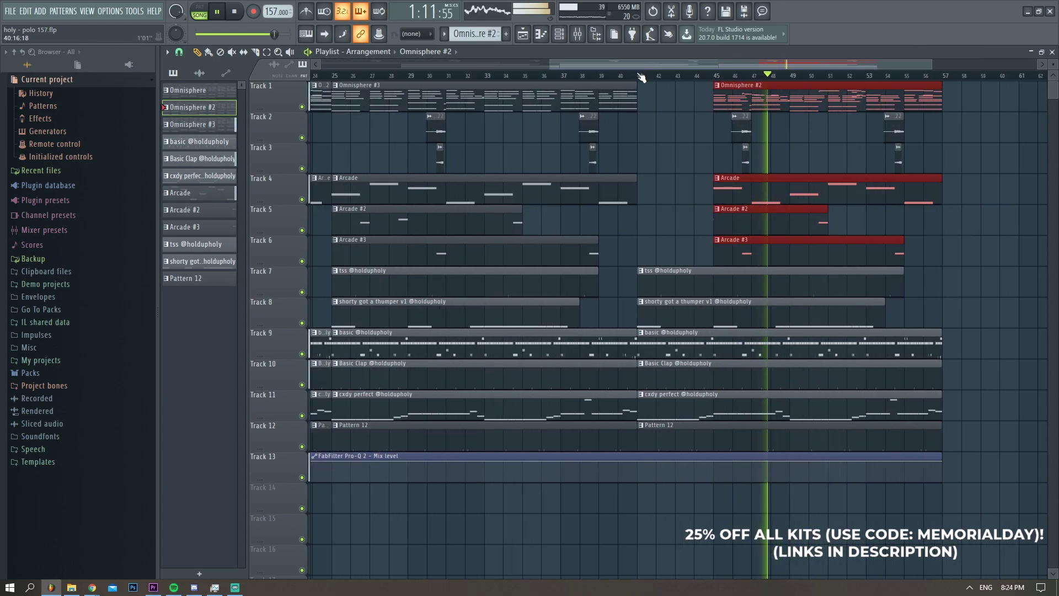
# Render the Master track for bars 41 to 57 as 32Bit float stereo audio in Song selection mode with Cut remainder.
pyautogui.moveTo(641, 77); pyautogui.dragTo(945, 76)
pyautogui.scroll(2, 961, 104)
pyautogui.scroll(-4, 963, 104)
pyautogui.press('F9')
pyautogui.click(658, 298)
pyautogui.click(166, 298)
pyautogui.moveTo(367, 260); pyautogui.dragTo(456, 285)
pyautogui.hotkey('alt', 'r')
pyautogui.press('Return')
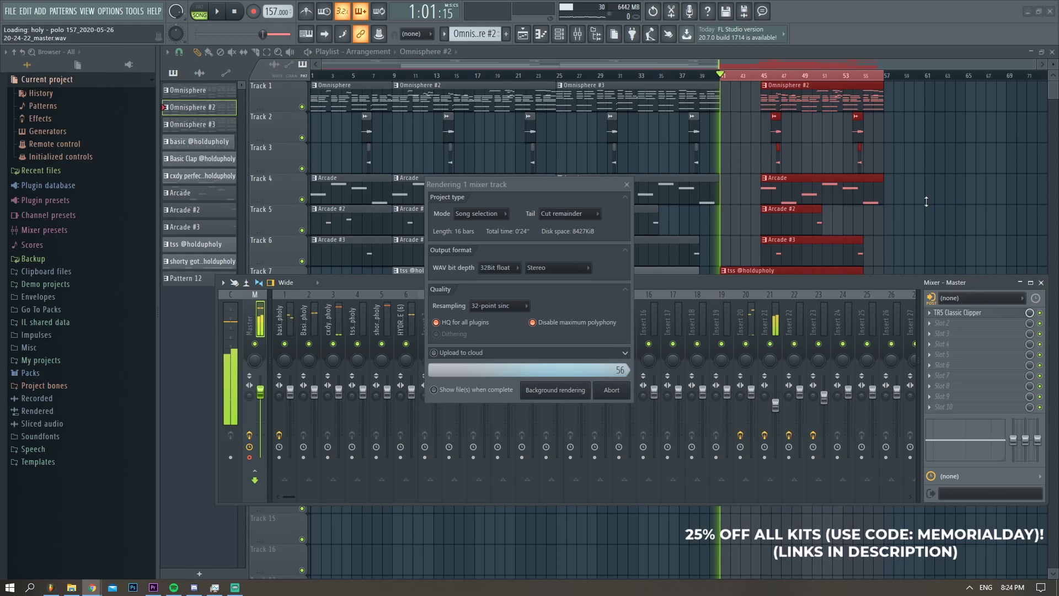
# Delete the pattern and guitar clips after bar 41 and open the channel settings of the rendered master clip on Track 14.
pyautogui.press('F9')
pyautogui.scroll(3, 778, 253)
pyautogui.press('Delete')
pyautogui.doubleClick(757, 489)
pyautogui.scroll(-3, 844, 244)
# Load ValhallaVintageVerb in the Master track's second slot and create an automation clip for its mix level.
pyautogui.press('F9')
pyautogui.click(930, 324)
pyautogui.moveTo(944, 331)
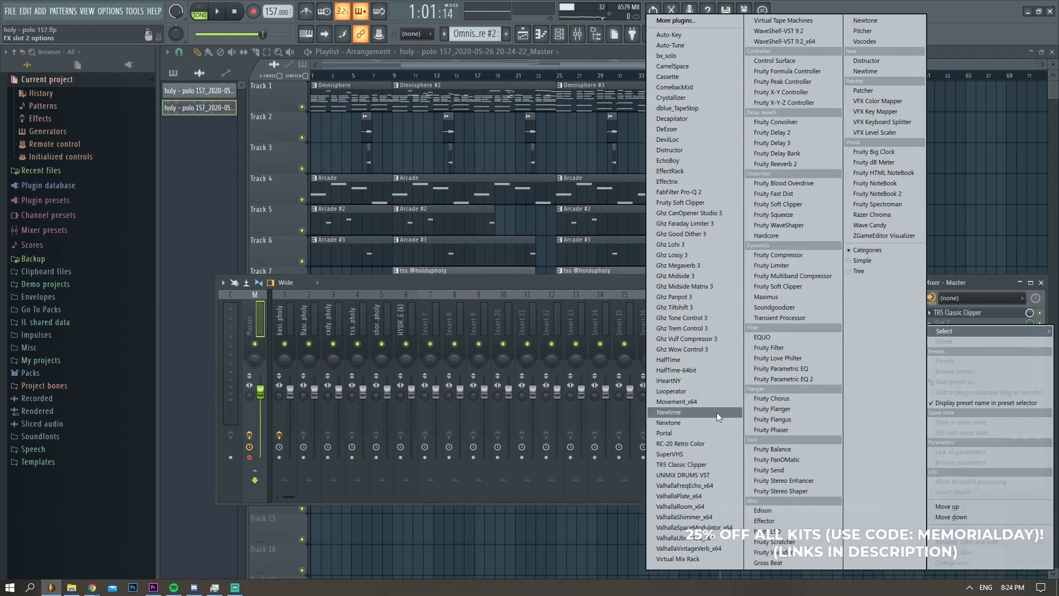
pyautogui.click(686, 549)
pyautogui.click(638, 102)
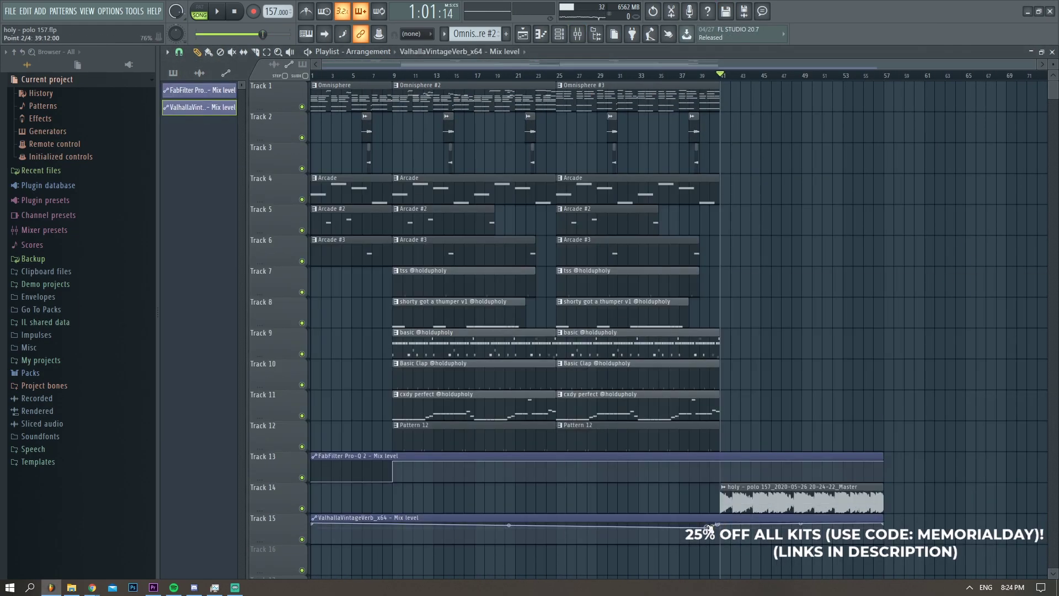
# Play the rendered section and step the ValhallaVintageVerb mix level automation up at bar 41.
pyautogui.press('space')
pyautogui.press('F9')
pyautogui.moveTo(254, 250); pyautogui.dragTo(254, 259)
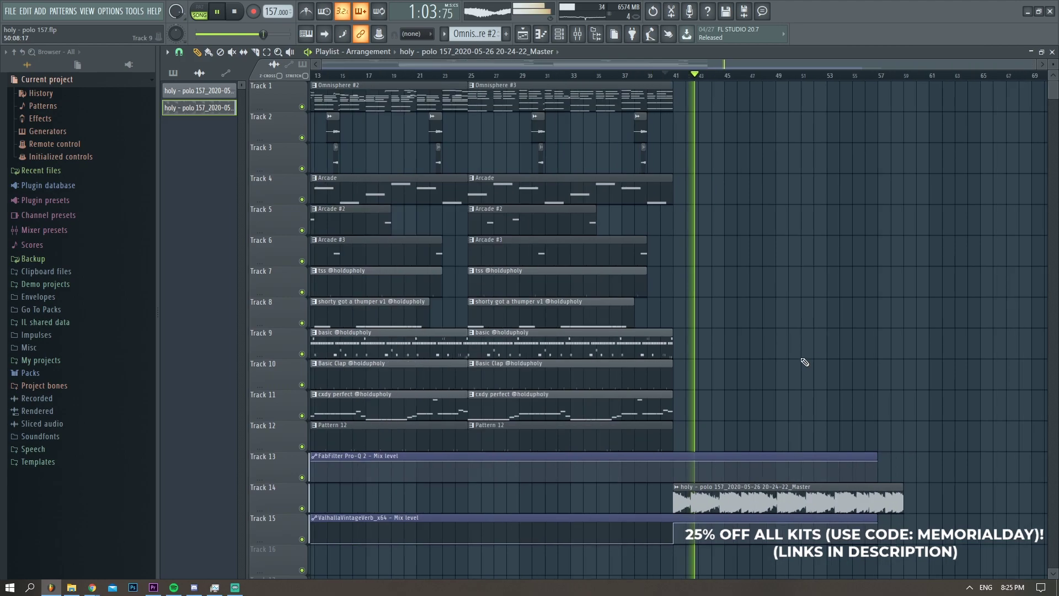
# Adjust the reversed master clip's time stretching so it ends at bar 57 and choose its stretch mode.
pyautogui.keyDown('ctrl'); pyautogui.scroll(4, 805, 362); pyautogui.keyUp('ctrl')
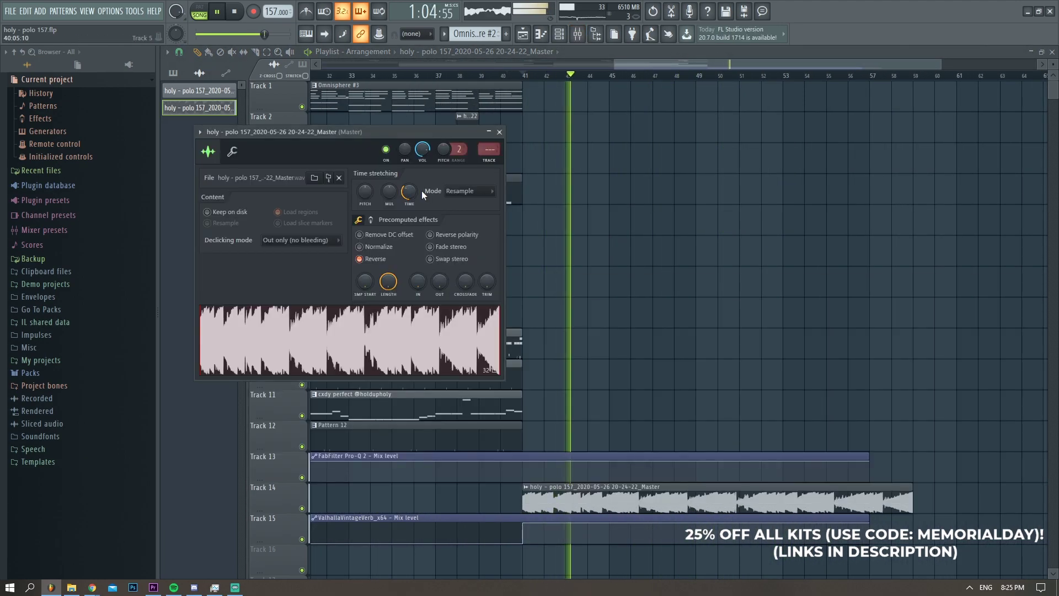
pyautogui.moveTo(408, 194); pyautogui.dragTo(364, 201)
pyautogui.press('space')
pyautogui.press('space')
pyautogui.click(469, 190)
pyautogui.click(469, 212)
pyautogui.click(500, 131)
# Create an automation clip for the Master track's volume on Track 16.
pyautogui.scroll(-4, 650, 303)
pyautogui.press('F9')
pyautogui.rightClick(261, 394)
pyautogui.click(297, 487)
pyautogui.press('F9')
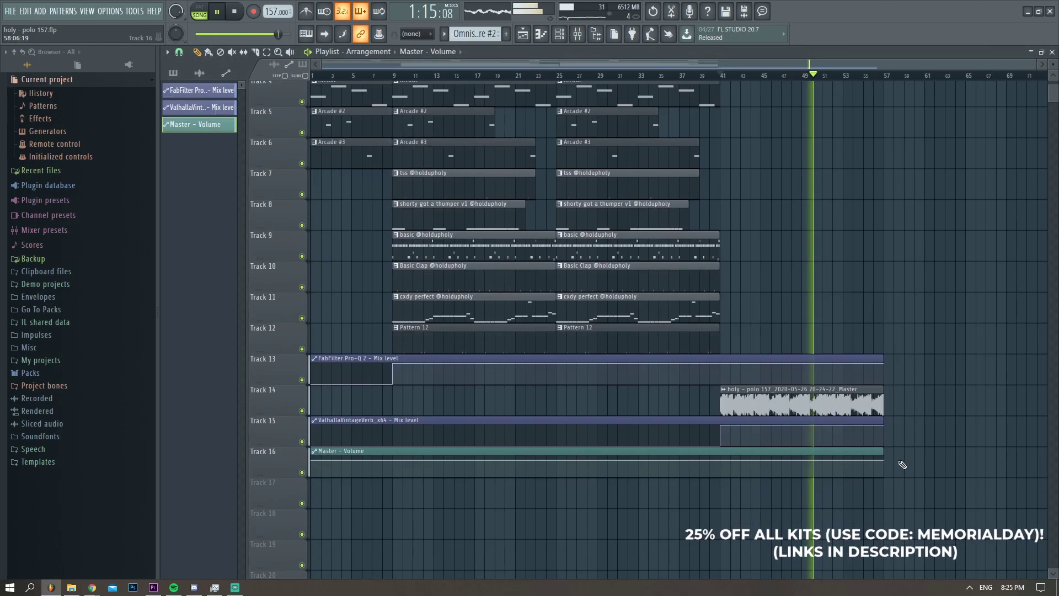
# Add a point near bar 53 in the Master volume automation and fade the level down to bar 57.
pyautogui.scroll(3, 877, 442)
pyautogui.rightClick(811, 461)
pyautogui.moveTo(884, 460); pyautogui.dragTo(884, 478)
pyautogui.scroll(-3, 878, 442)
pyautogui.scroll(3, 726, 346)
pyautogui.scroll(-3, 355, 248)
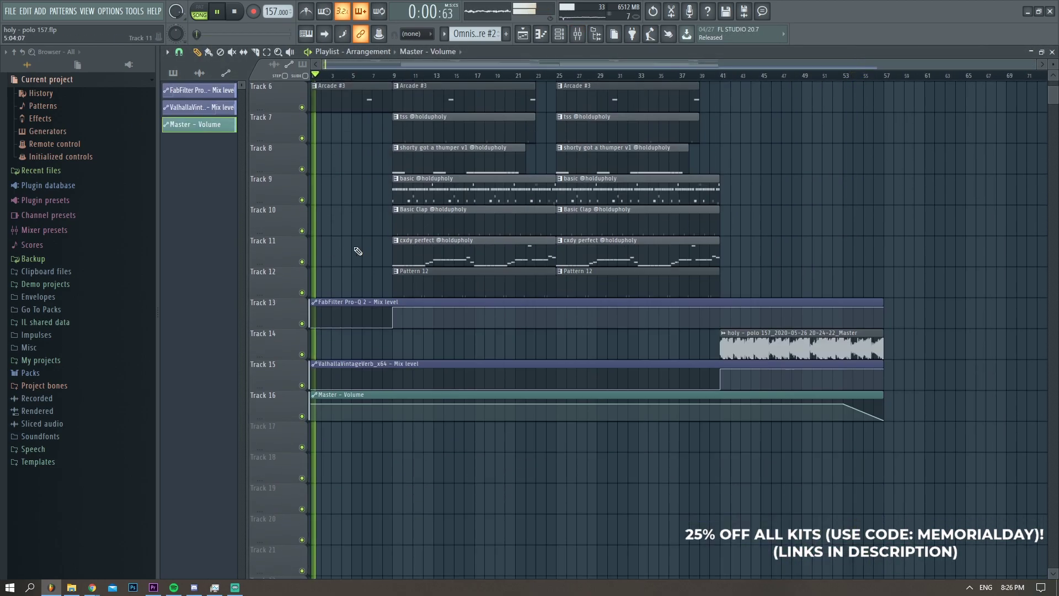
# Set up the export of the full song as holy - polo 157.mp3.
pyautogui.scroll(4, 354, 248)
pyautogui.hotkey('ctrl', 'shift', 'r')
pyautogui.click(850, 450)
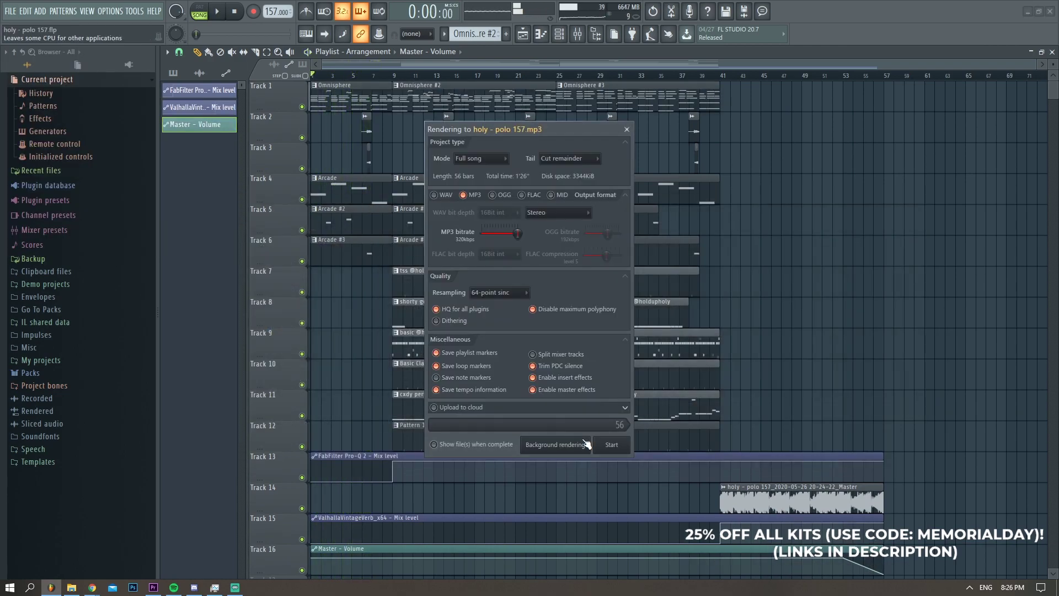